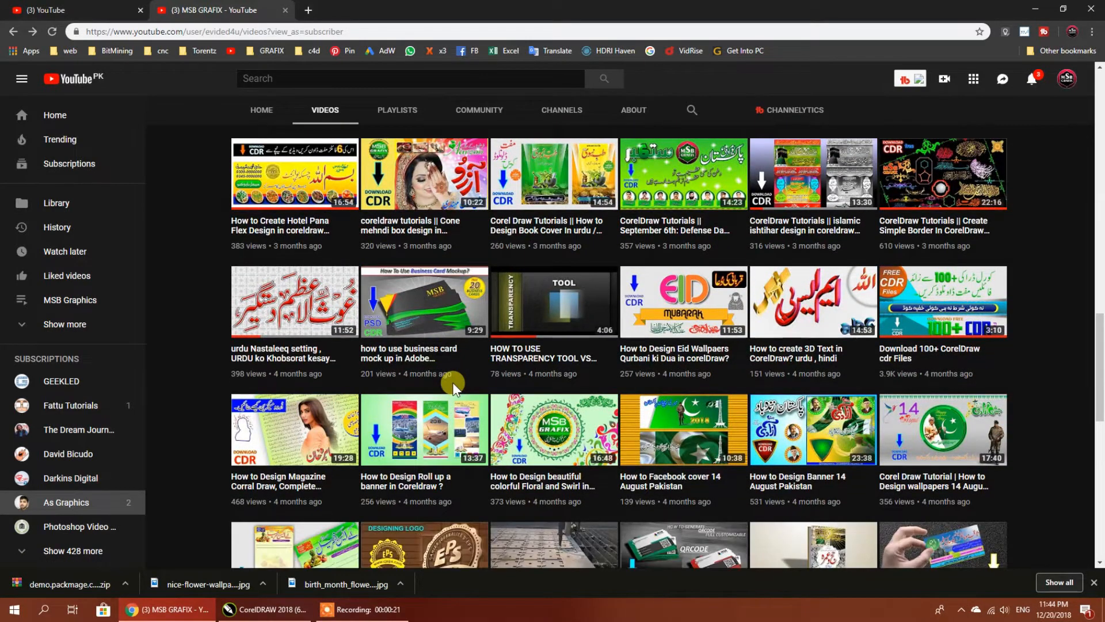
Look through the channel's uploaded videos, and switch to the blank A4 document in CorelDRAW.
{"action": "scroll", "coordinate": [452, 382], "scroll_direction": "up", "scroll_amount": 15}
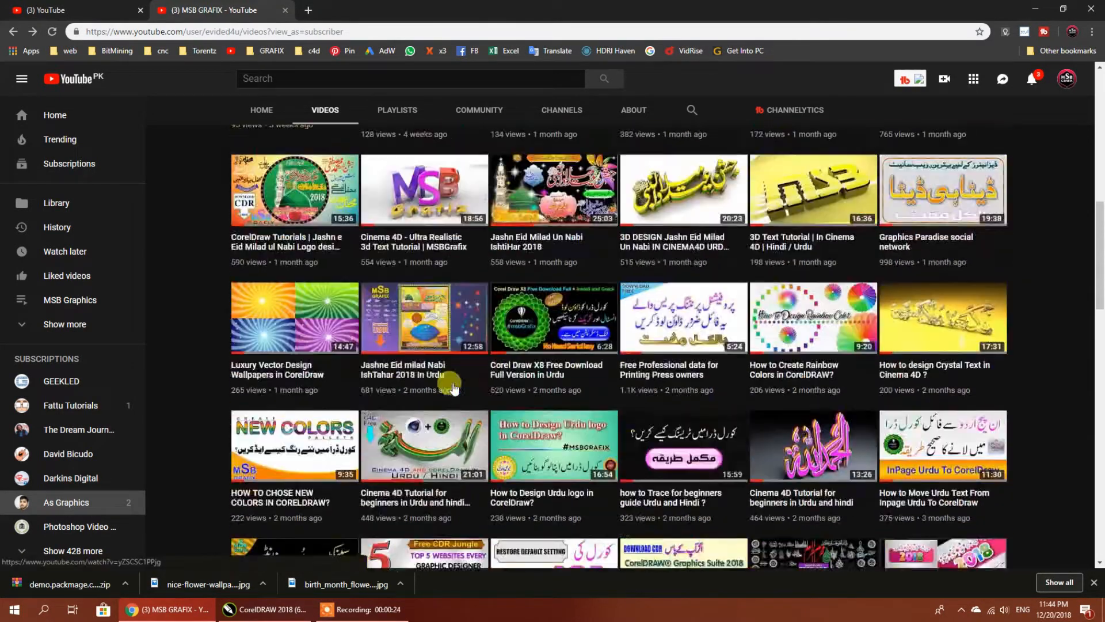
{"action": "scroll", "coordinate": [455, 389], "scroll_direction": "up", "scroll_amount": 5}
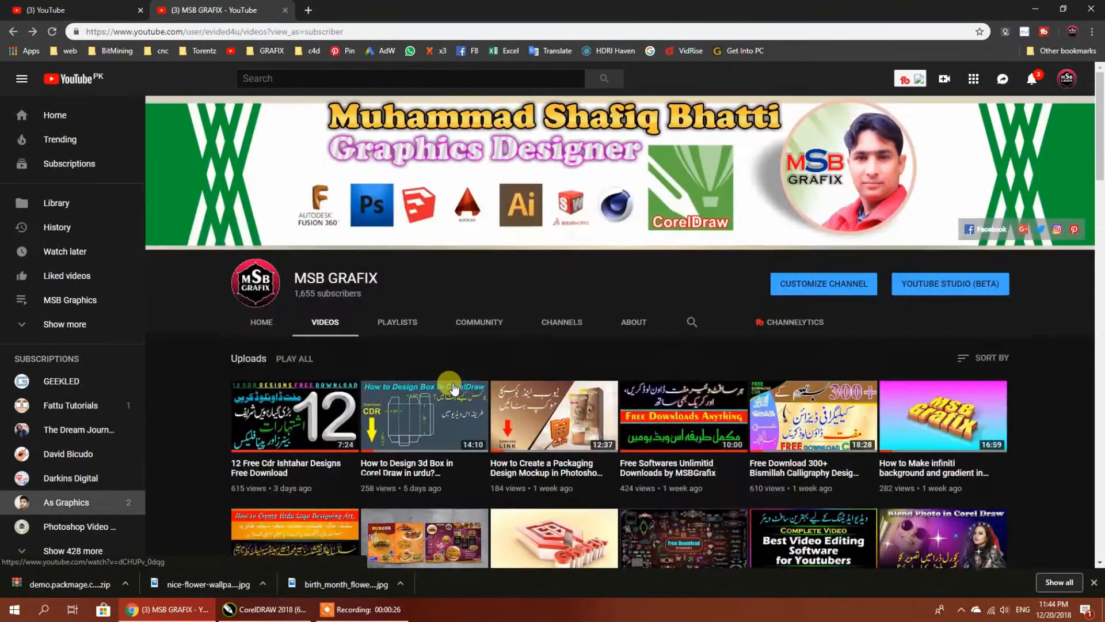
{"action": "scroll", "coordinate": [444, 345], "scroll_direction": "down", "scroll_amount": 3}
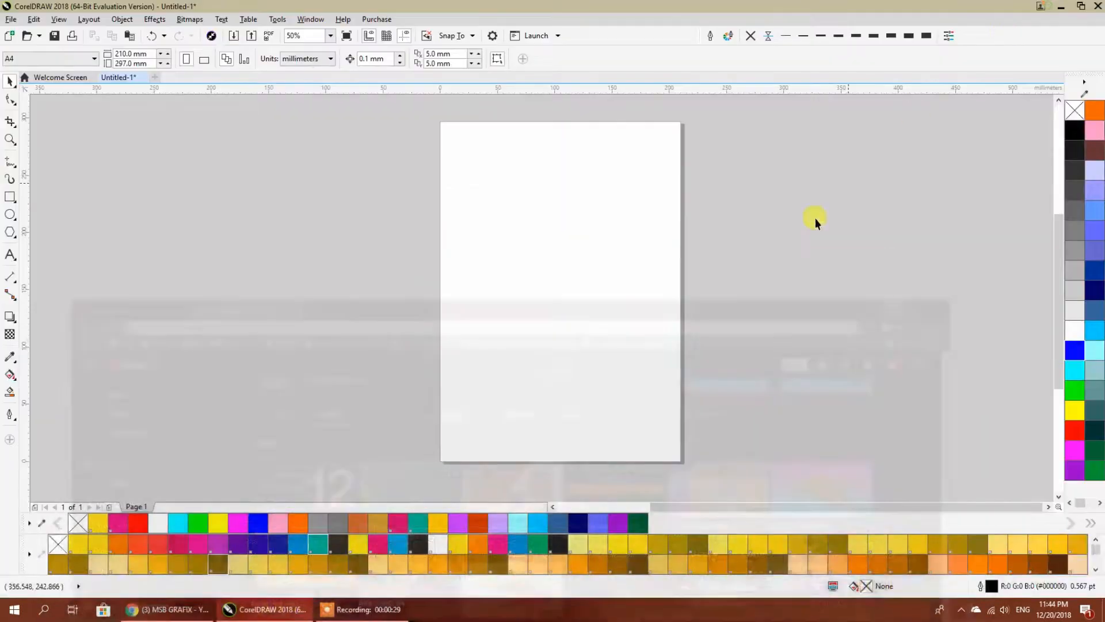
{"action": "left_click", "coordinate": [1035, 8]}
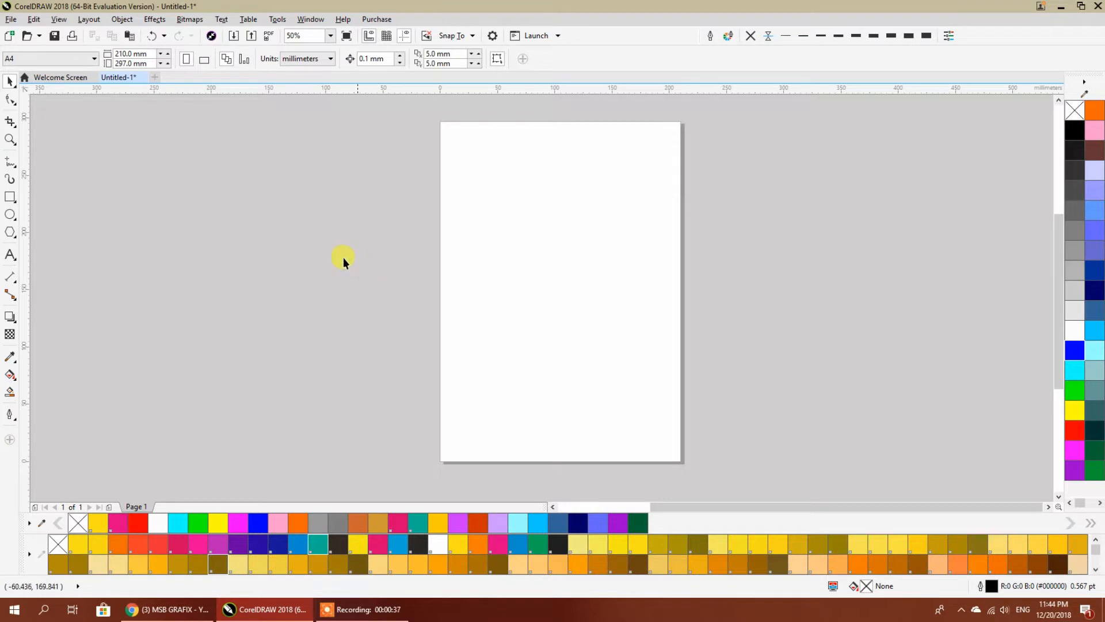
Create a rectangle covering the whole A4 page, fill it with 50% Black and remove its outline.
{"action": "left_click", "coordinate": [33, 58]}
{"action": "left_click", "coordinate": [15, 74]}
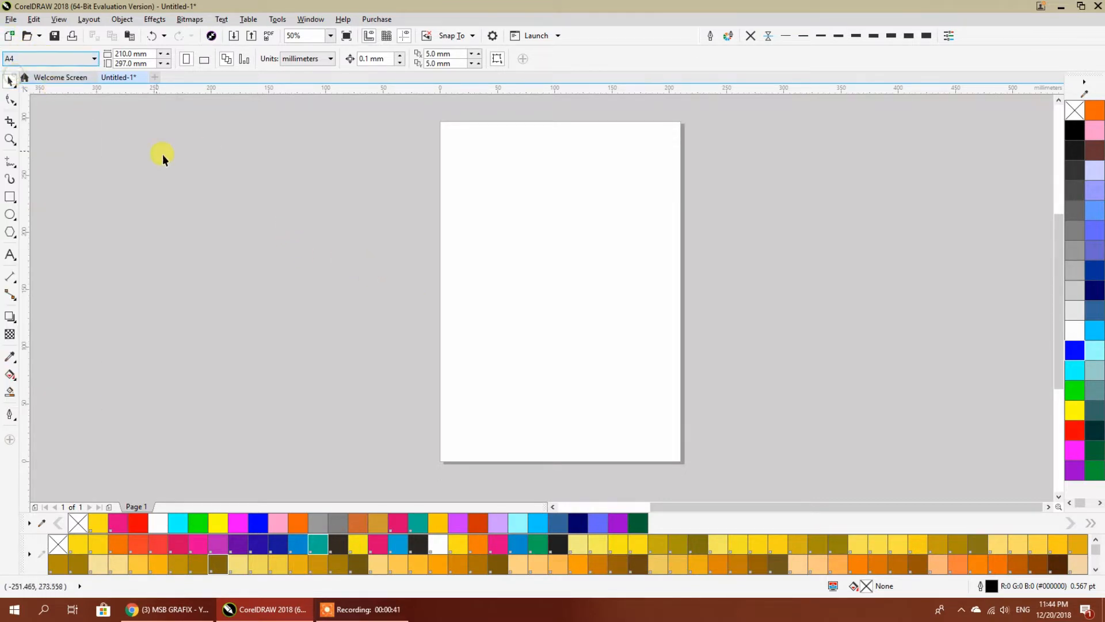
{"action": "double_click", "coordinate": [9, 198]}
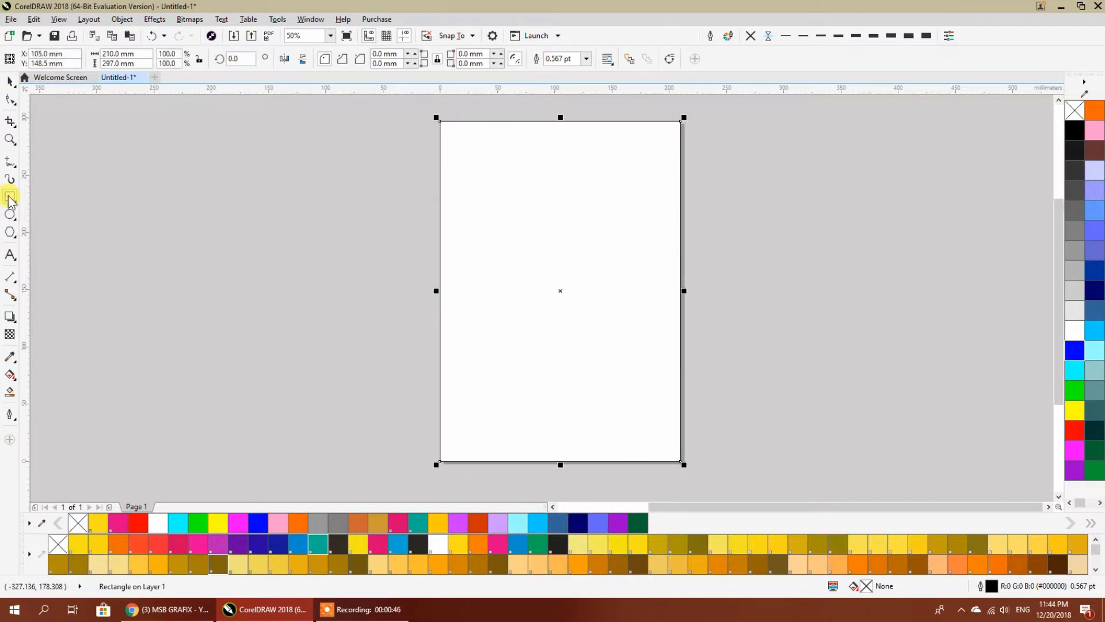
{"action": "left_click", "coordinate": [10, 81]}
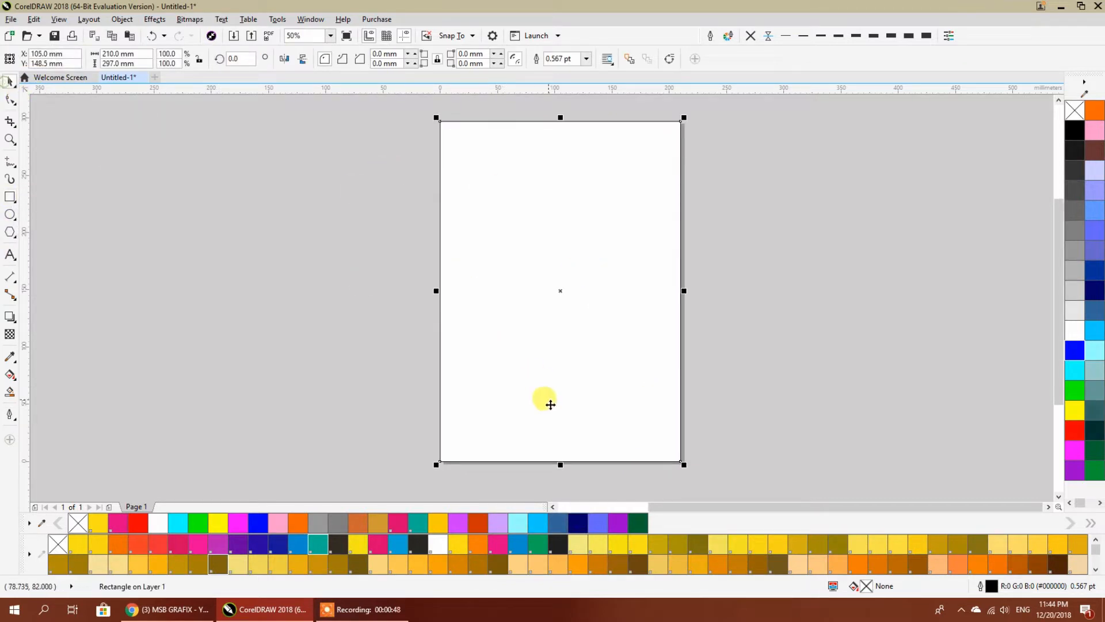
{"action": "left_click", "coordinate": [338, 523]}
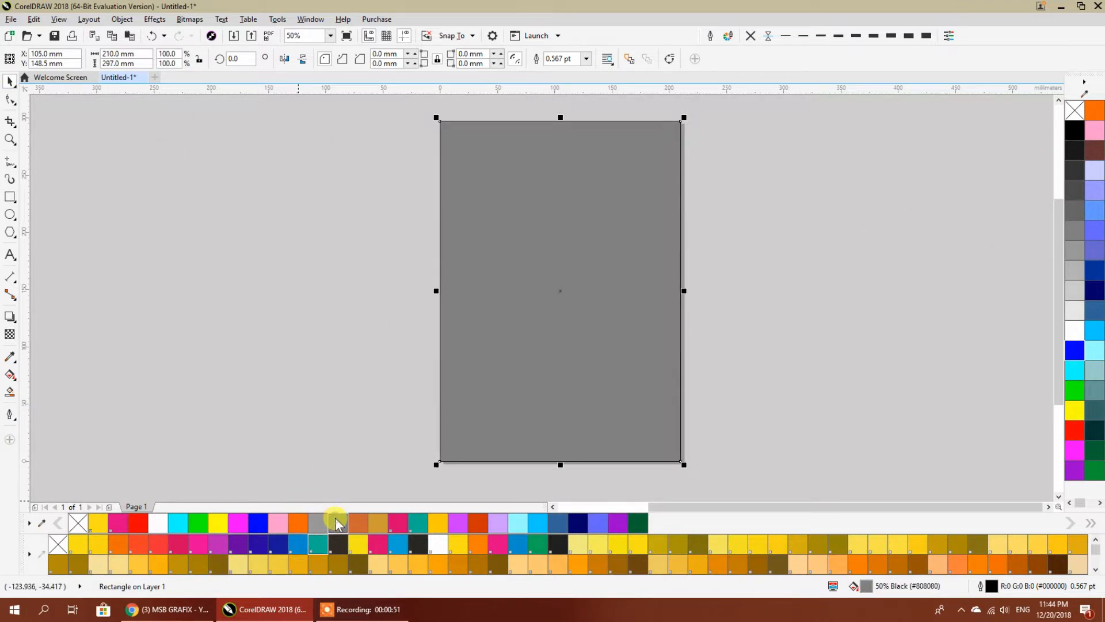
{"action": "left_click", "coordinate": [751, 36]}
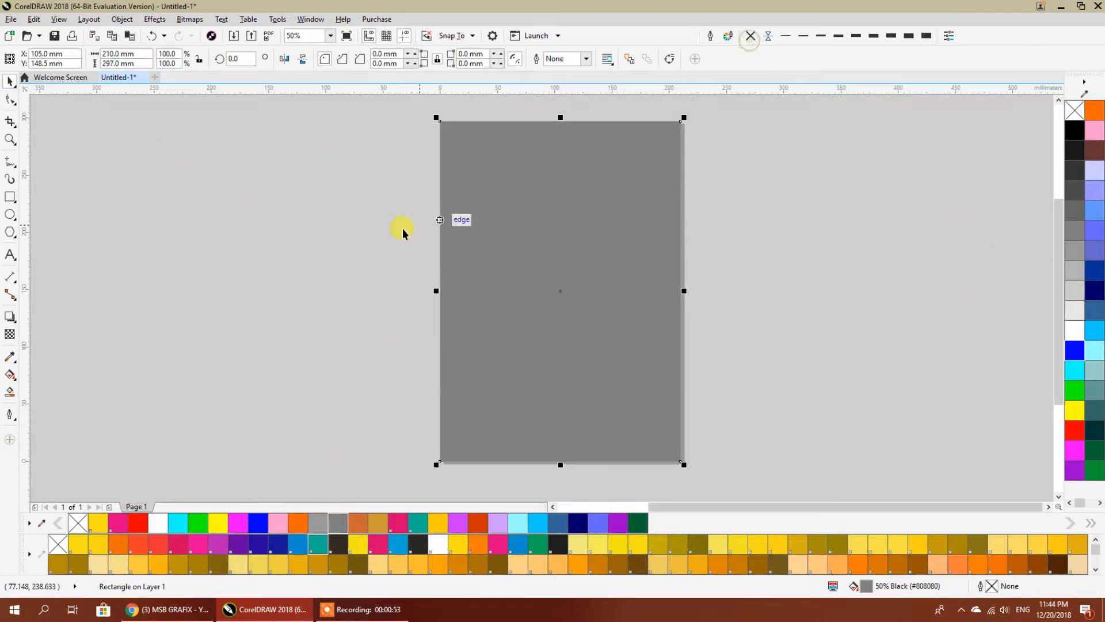
Apply a linear fountain fill running down the page rectangle, from light grey at the upper node to 50% Black at the lower node.
{"action": "left_click", "coordinate": [11, 375]}
{"action": "left_click_drag", "start_coordinate": [567, 218], "coordinate": [564, 430]}
{"action": "left_click", "coordinate": [327, 530]}
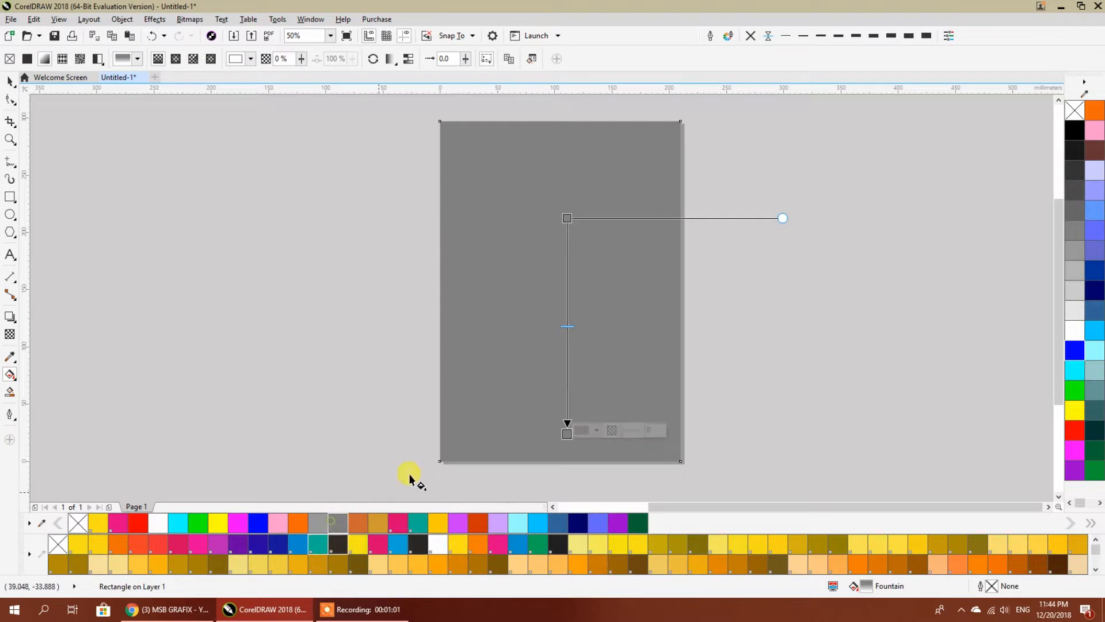
{"action": "left_click", "coordinate": [567, 218]}
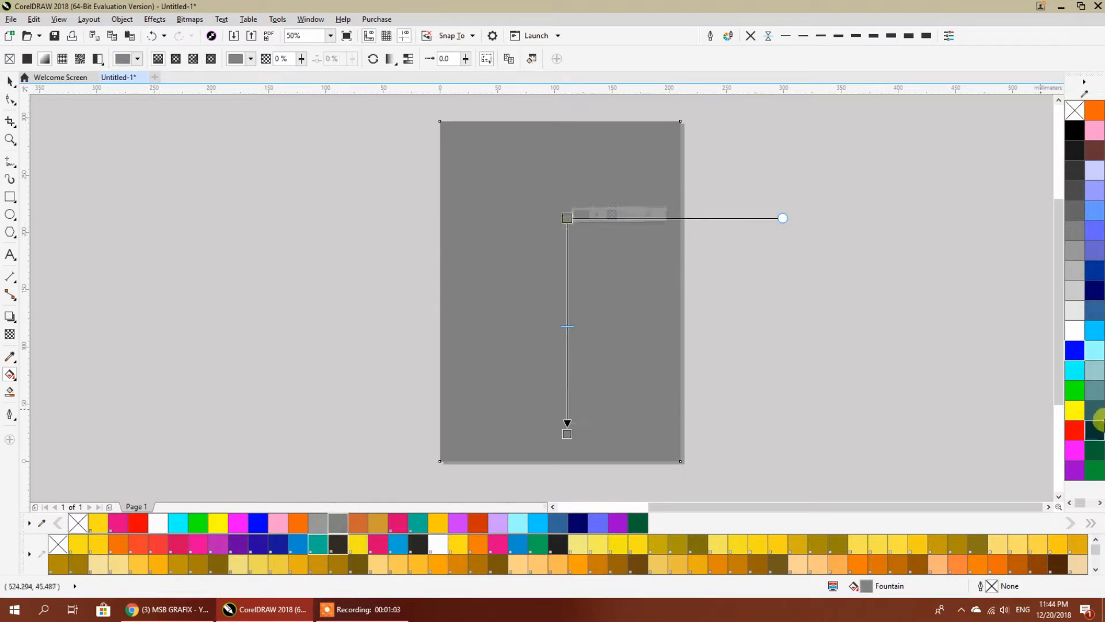
{"action": "left_click", "coordinate": [1075, 312]}
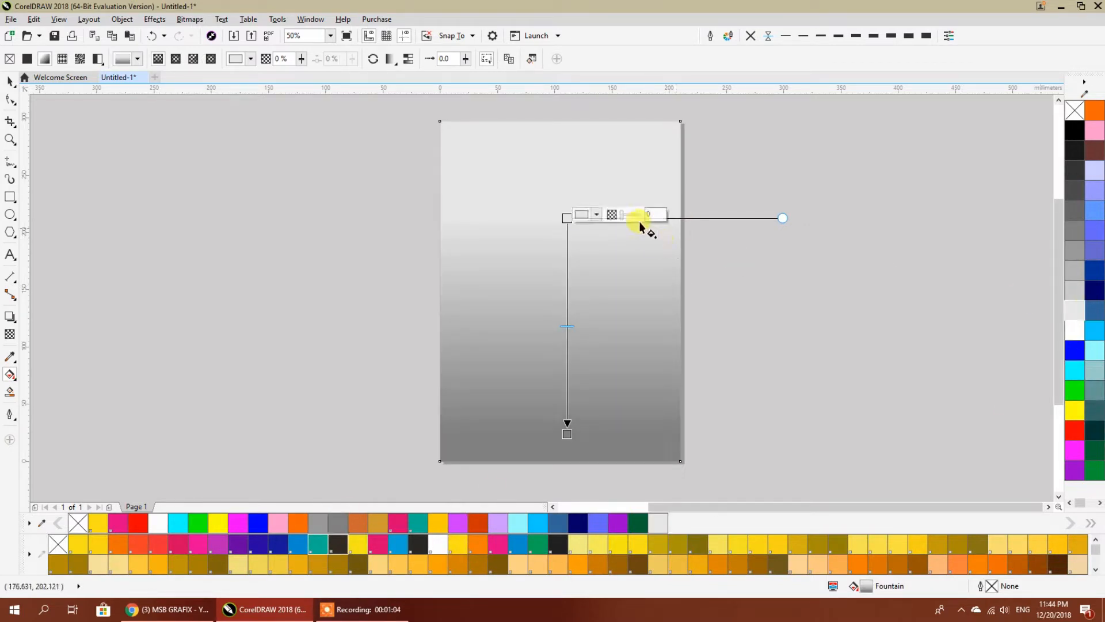
Make the fountain fill elliptical, centre it on the upper half of the page, and colour it light grey inside and 50% Black outside.
{"action": "left_click", "coordinate": [176, 59]}
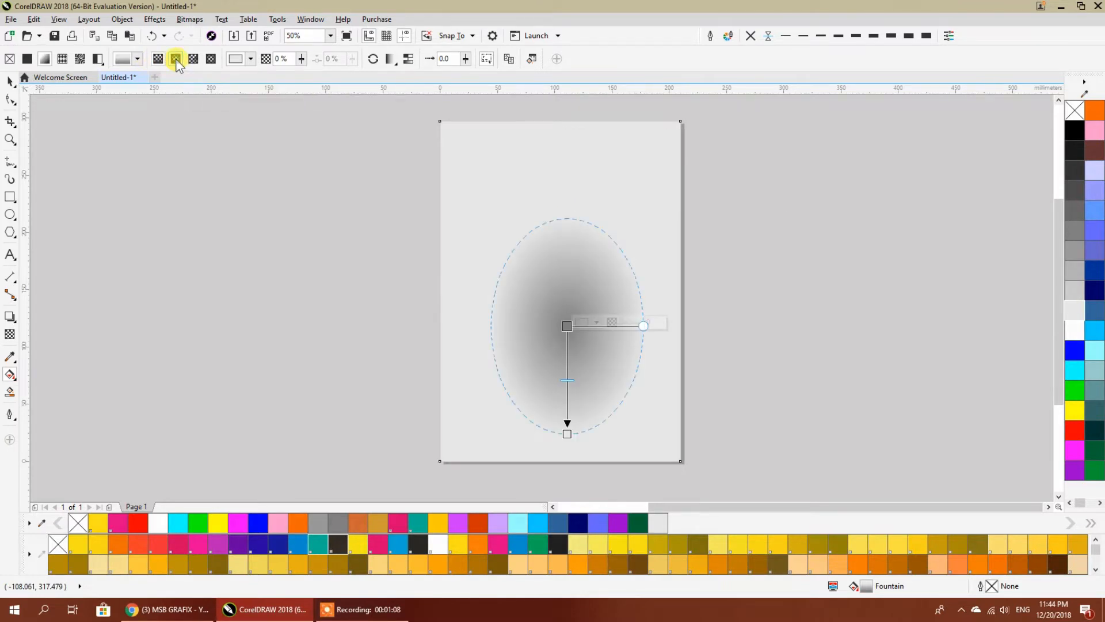
{"action": "left_click_drag", "start_coordinate": [567, 326], "coordinate": [567, 217]}
{"action": "mouse_move", "coordinate": [565, 293]}
{"action": "left_mouse_down"}
{"action": "mouse_move", "coordinate": [552, 297]}
{"action": "mouse_move", "coordinate": [560, 306]}
{"action": "left_mouse_up"}
{"action": "left_click", "coordinate": [559, 444]}
{"action": "left_click", "coordinate": [342, 522]}
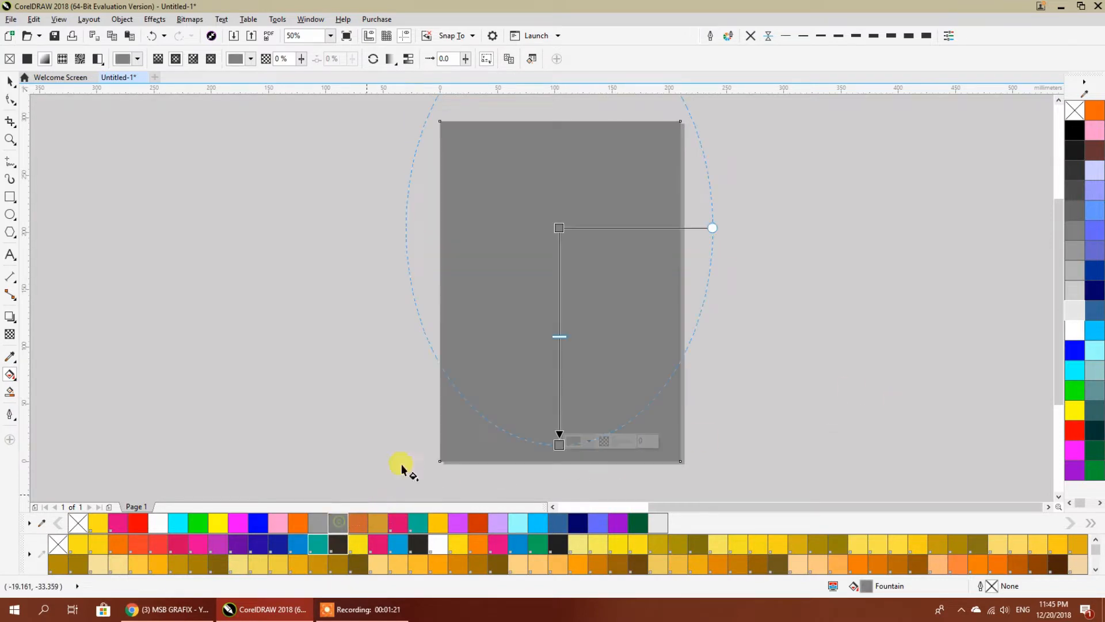
{"action": "left_click", "coordinate": [559, 227]}
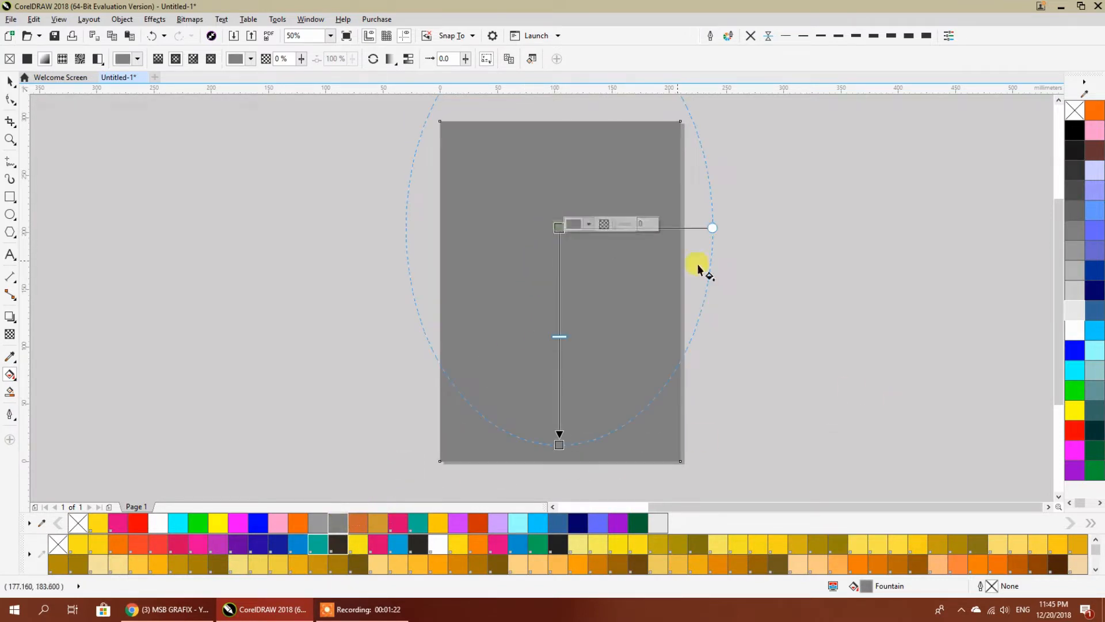
{"action": "left_click", "coordinate": [1072, 309]}
{"action": "left_click_drag", "start_coordinate": [560, 375], "coordinate": [563, 375]}
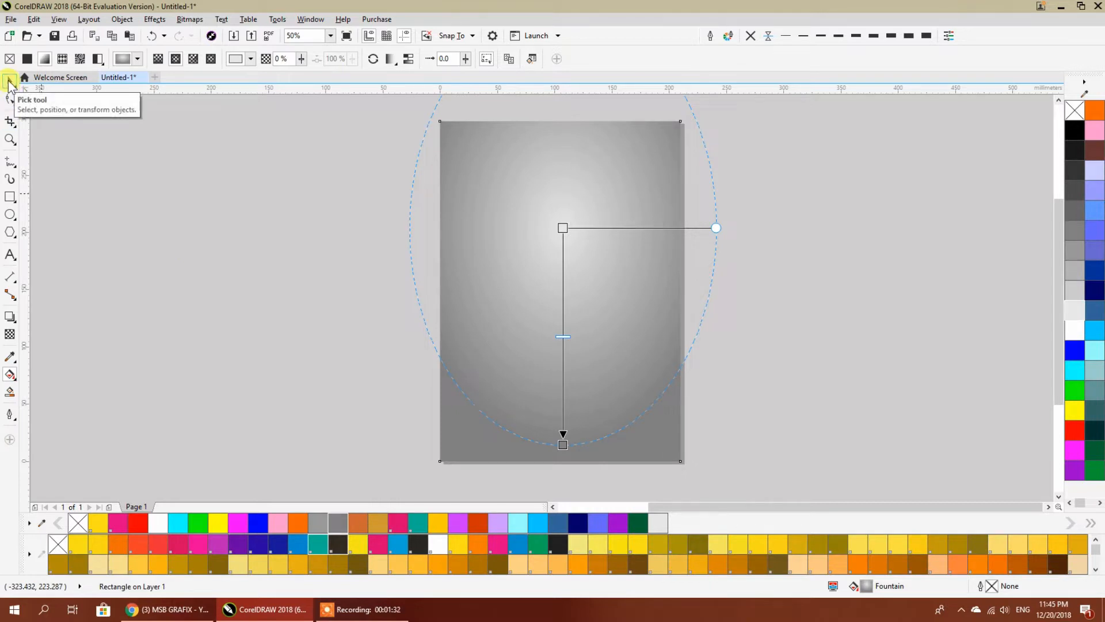
Recolour the elliptical fountain fill with black outside and dark green at the centre, and shift it slightly to centre it horizontally.
{"action": "left_click", "coordinate": [563, 444]}
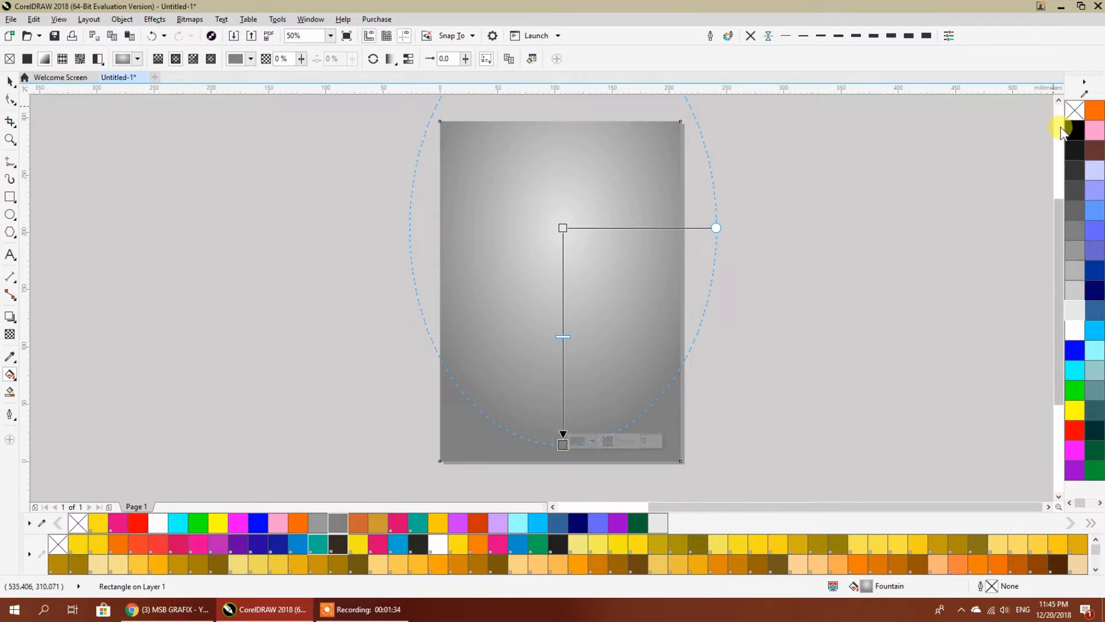
{"action": "left_click", "coordinate": [1065, 129]}
{"action": "left_click", "coordinate": [563, 227]}
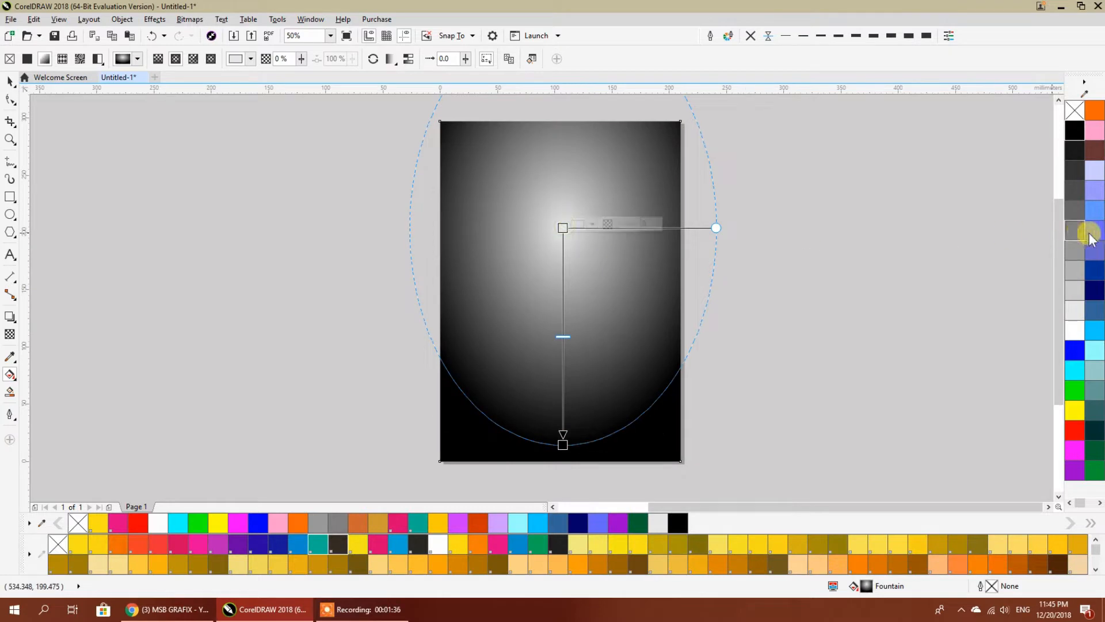
{"action": "left_click", "coordinate": [1094, 290]}
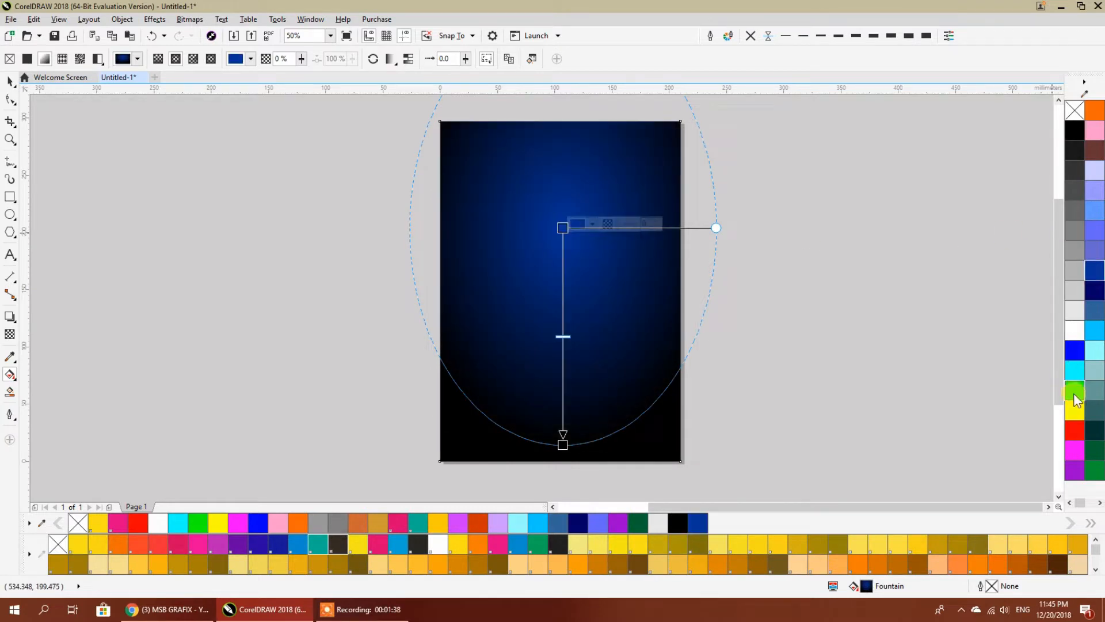
{"action": "left_click", "coordinate": [1095, 450]}
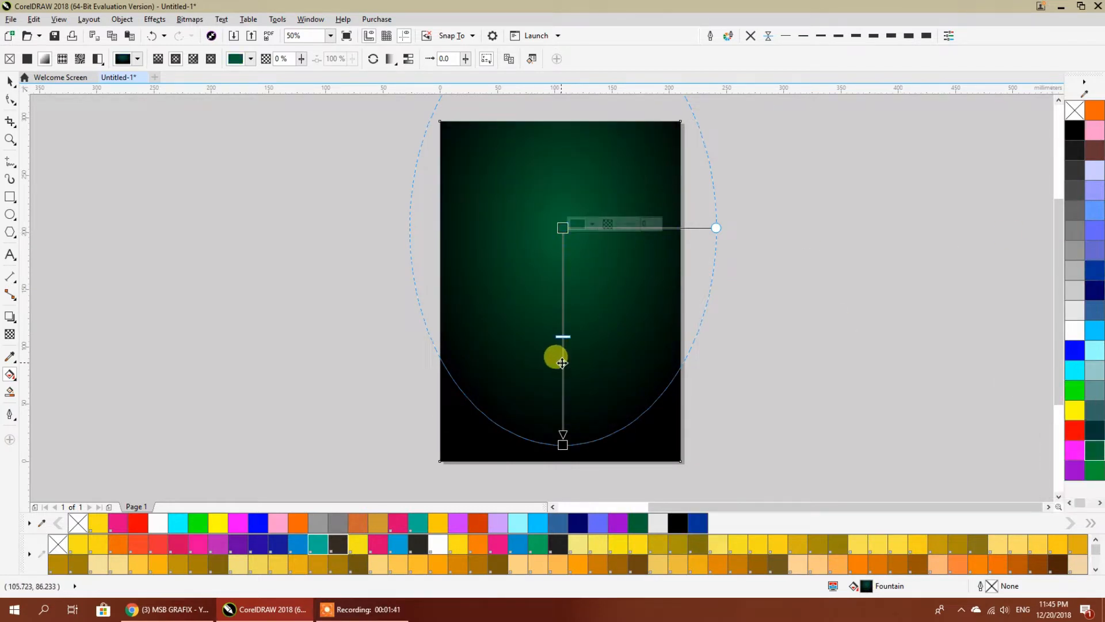
{"action": "left_click_drag", "start_coordinate": [563, 361], "coordinate": [558, 358]}
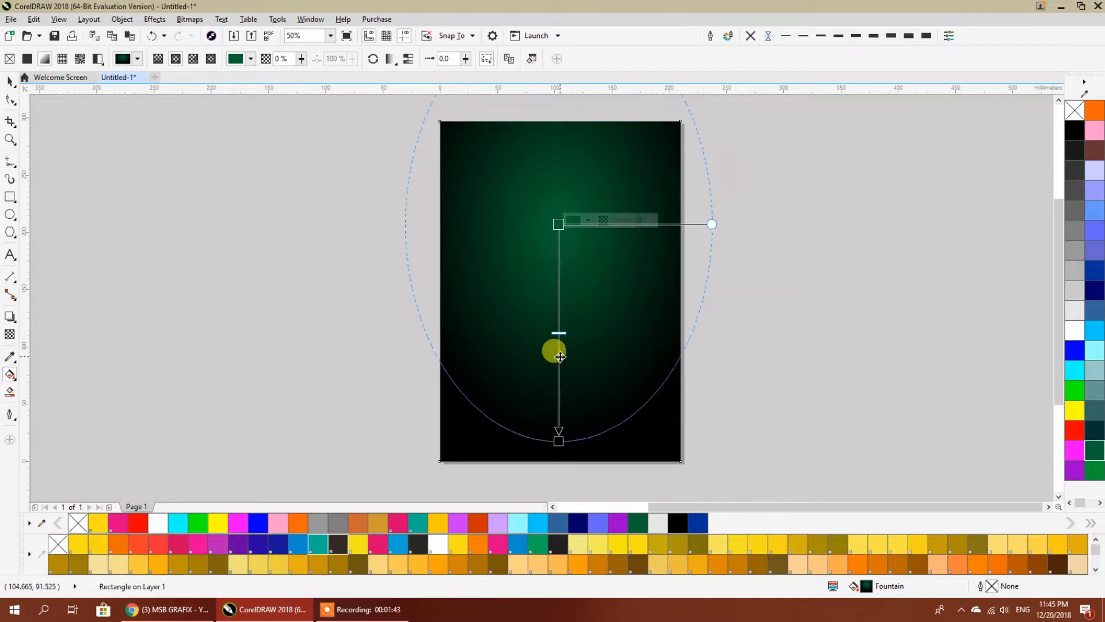
{"action": "left_click", "coordinate": [10, 81]}
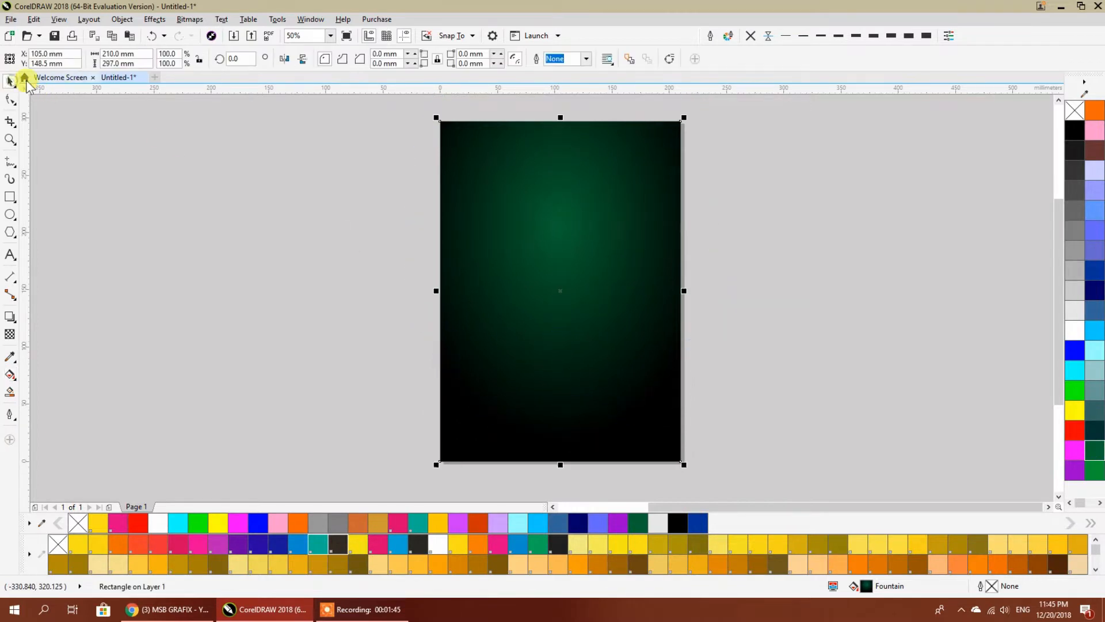
{"action": "left_click", "coordinate": [198, 212]}
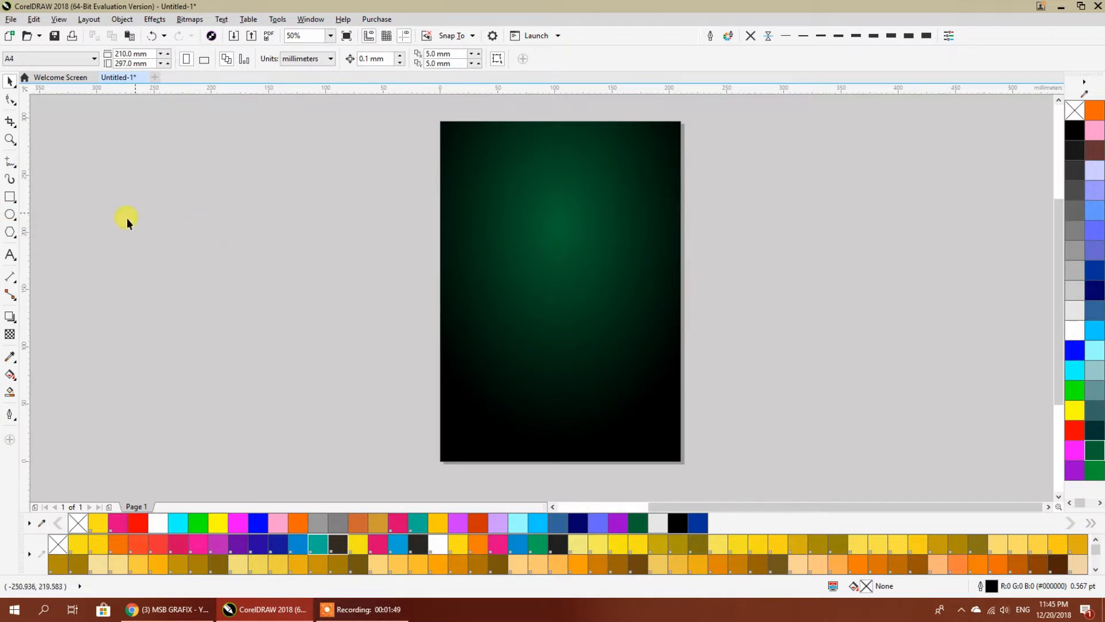
Draw a rectangle, move it onto the page just below mid-height at the right edge, and scale it to about 49 by 51 mm.
{"action": "left_click", "coordinate": [10, 197]}
{"action": "left_click_drag", "start_coordinate": [220, 166], "coordinate": [303, 253]}
{"action": "left_click", "coordinate": [8, 82]}
{"action": "left_click_drag", "start_coordinate": [222, 217], "coordinate": [615, 320]}
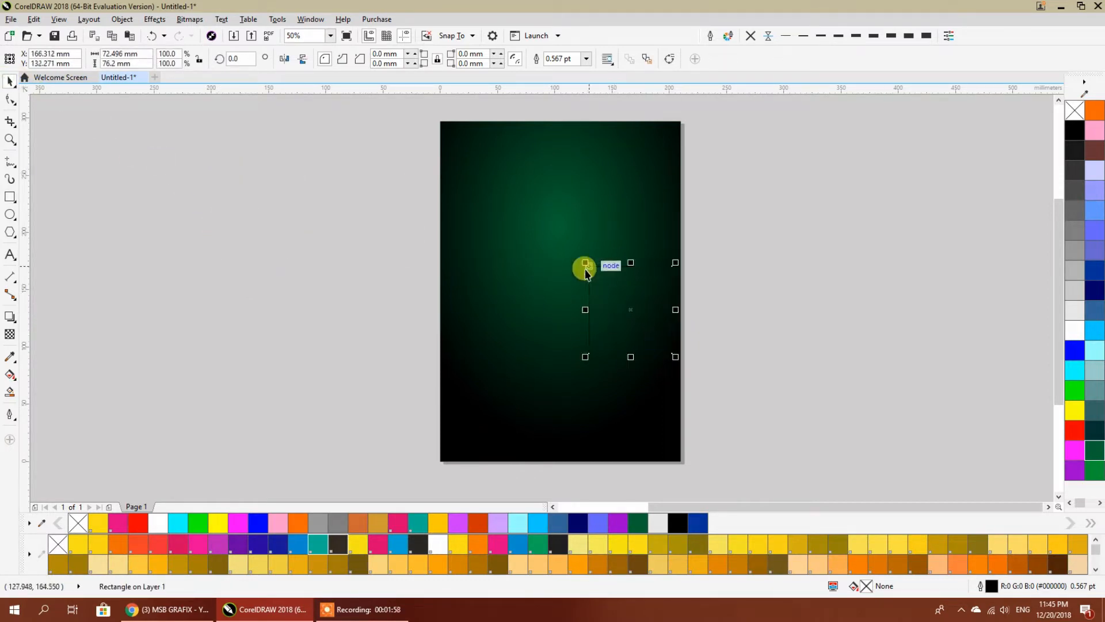
{"action": "left_click_drag", "start_coordinate": [578, 259], "coordinate": [644, 319]}
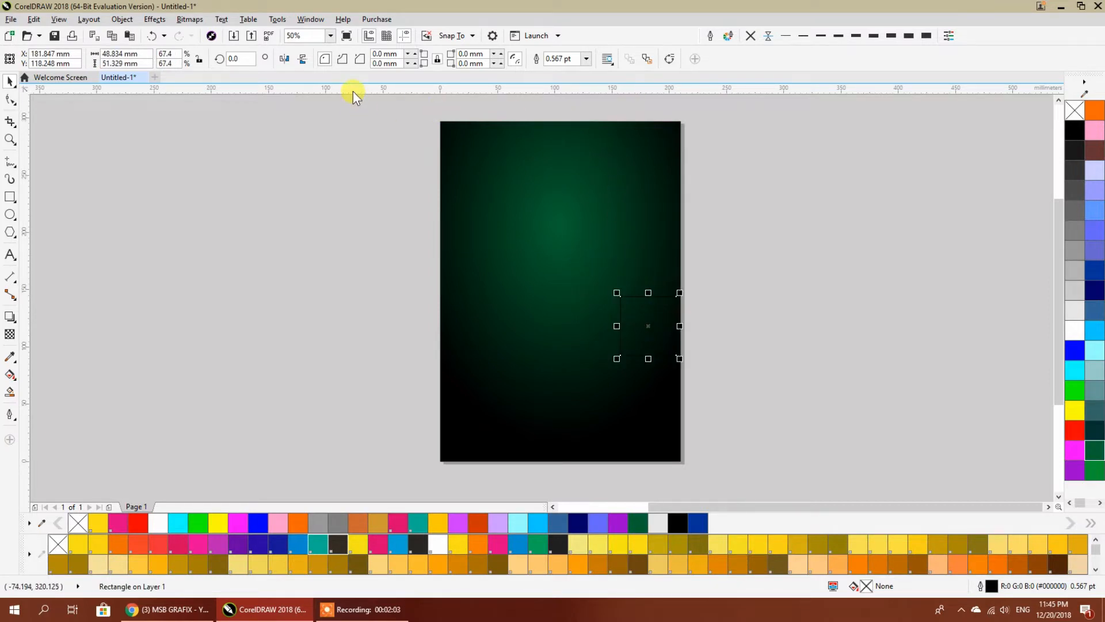
Place a horizontal guideline across the page's middle at 148.5 mm and give the small rectangle a white outline.
{"action": "left_click_drag", "start_coordinate": [354, 91], "coordinate": [365, 237]}
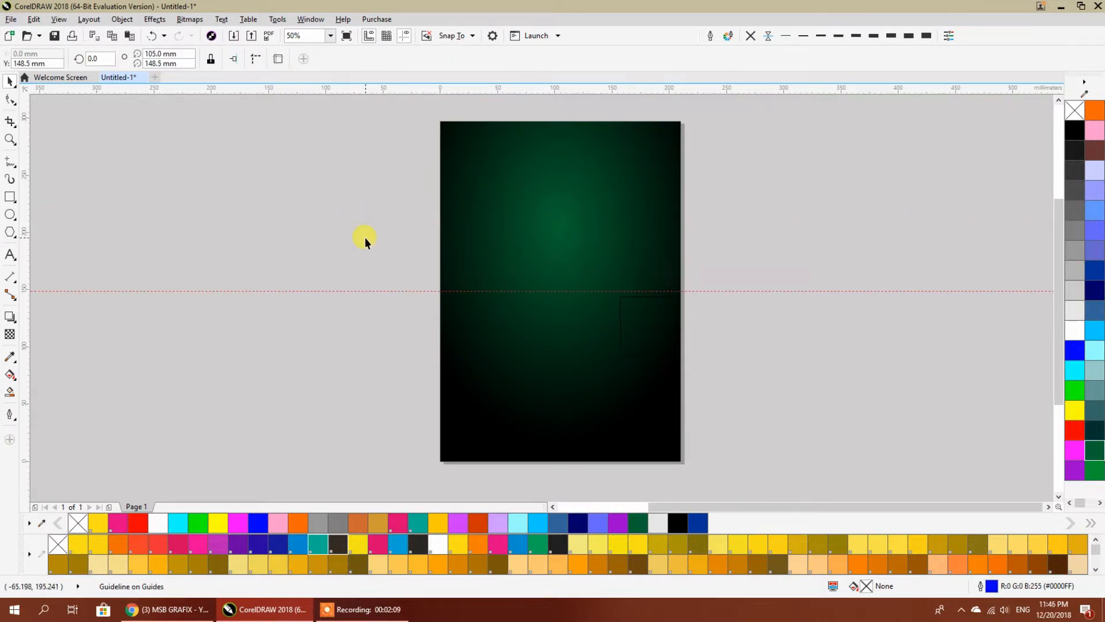
{"action": "left_click", "coordinate": [364, 238]}
{"action": "left_click", "coordinate": [651, 324]}
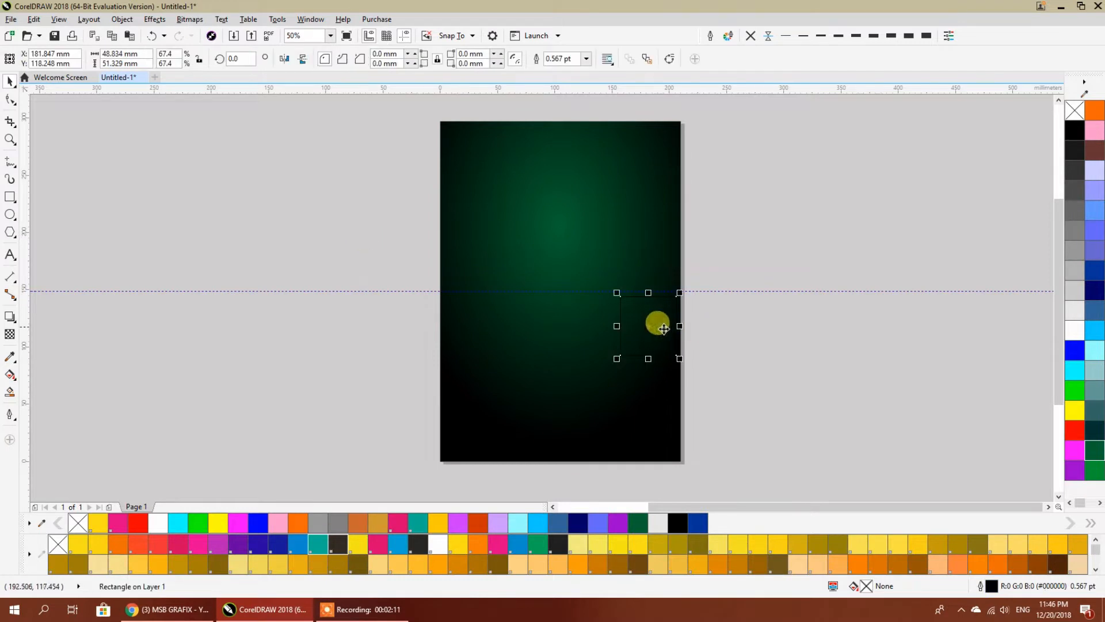
{"action": "right_click", "coordinate": [1075, 329]}
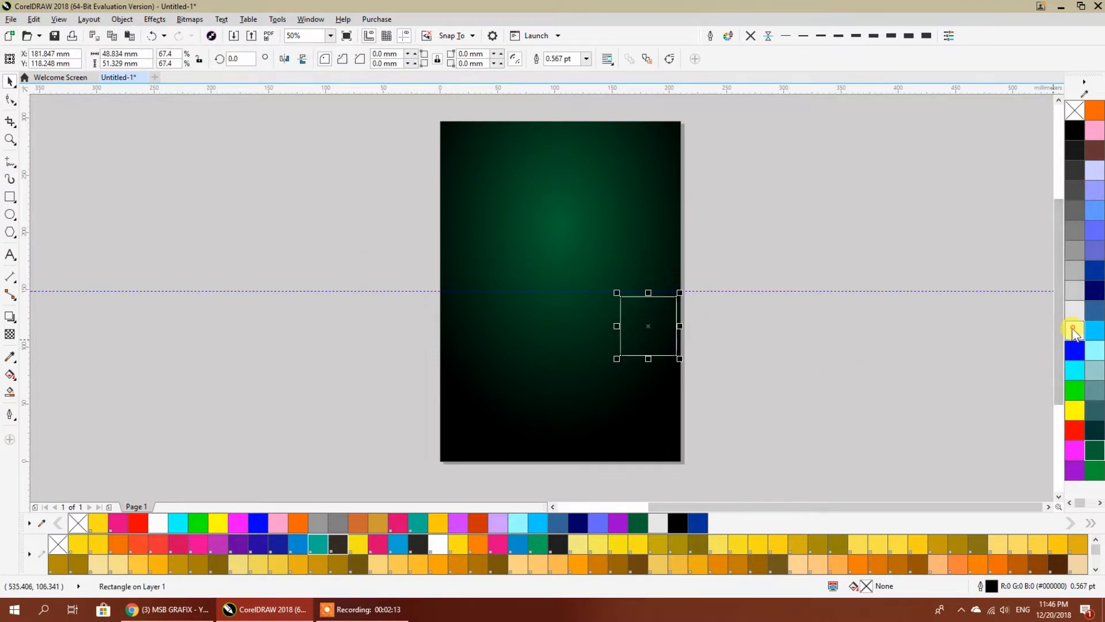
{"action": "left_click", "coordinate": [782, 344]}
Fill the small rectangle with PANTONE Yellow C.
{"action": "scroll", "coordinate": [676, 323], "scroll_direction": "up", "scroll_amount": 2}
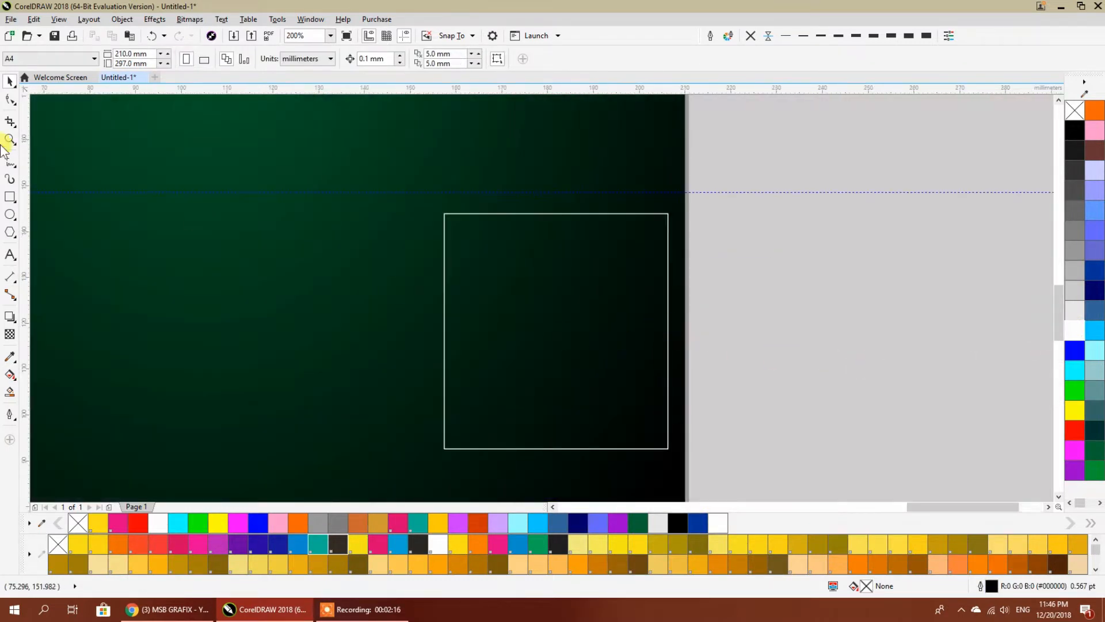
{"action": "left_click_drag", "start_coordinate": [173, 229], "coordinate": [227, 202]}
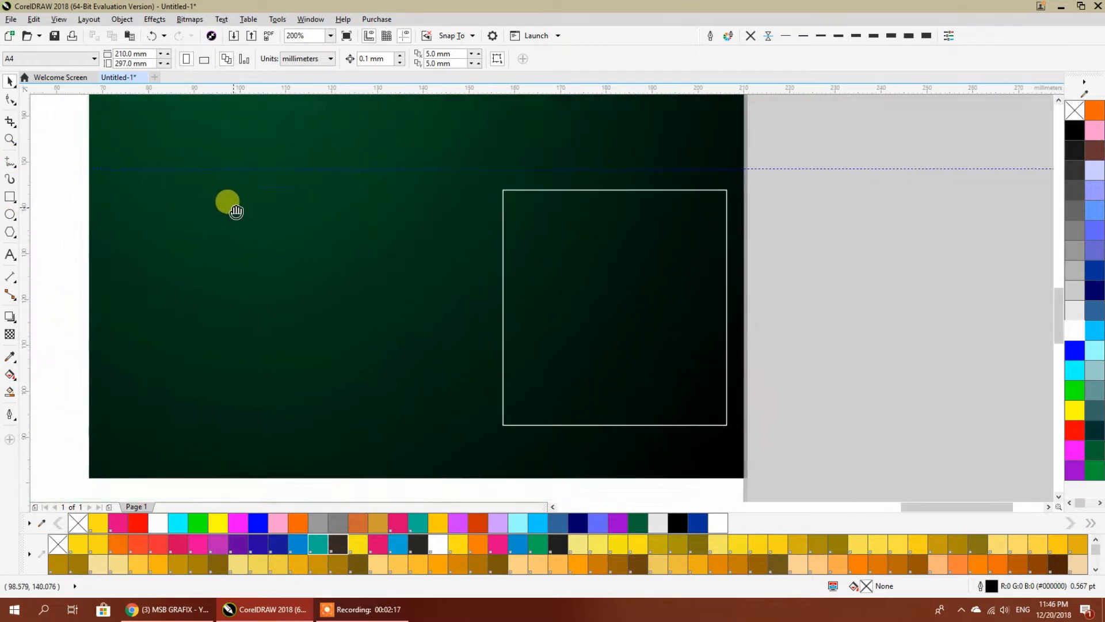
{"action": "left_click", "coordinate": [536, 304]}
{"action": "left_click", "coordinate": [638, 543]}
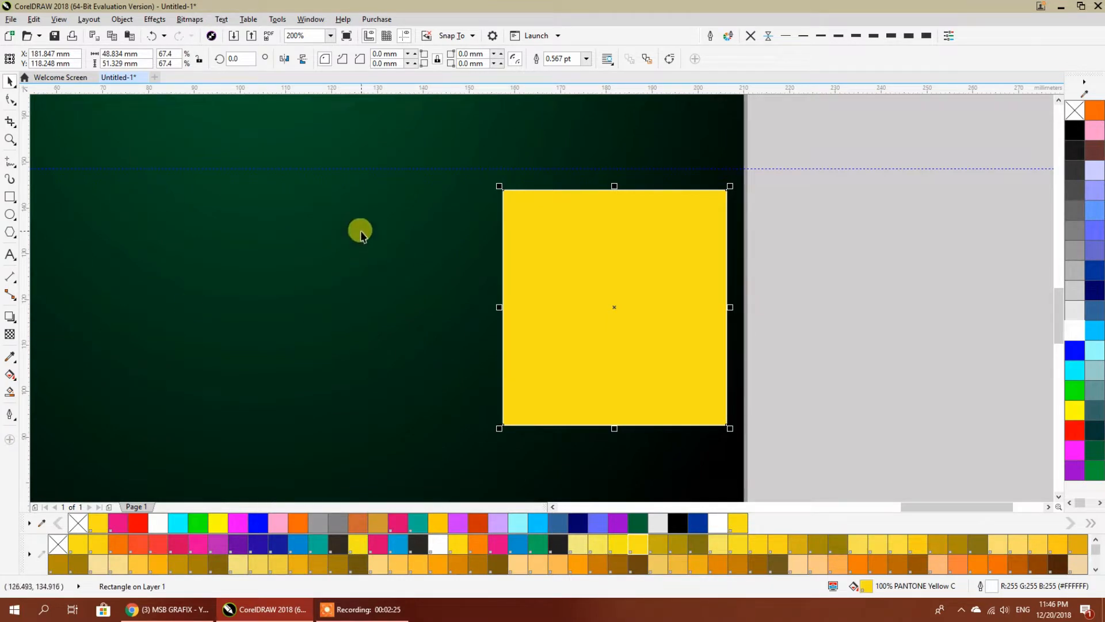
Copy the background's fountain fill onto the small rectangle and shift the gradient's centre down near the rectangle's middle.
{"action": "left_click", "coordinate": [464, 357]}
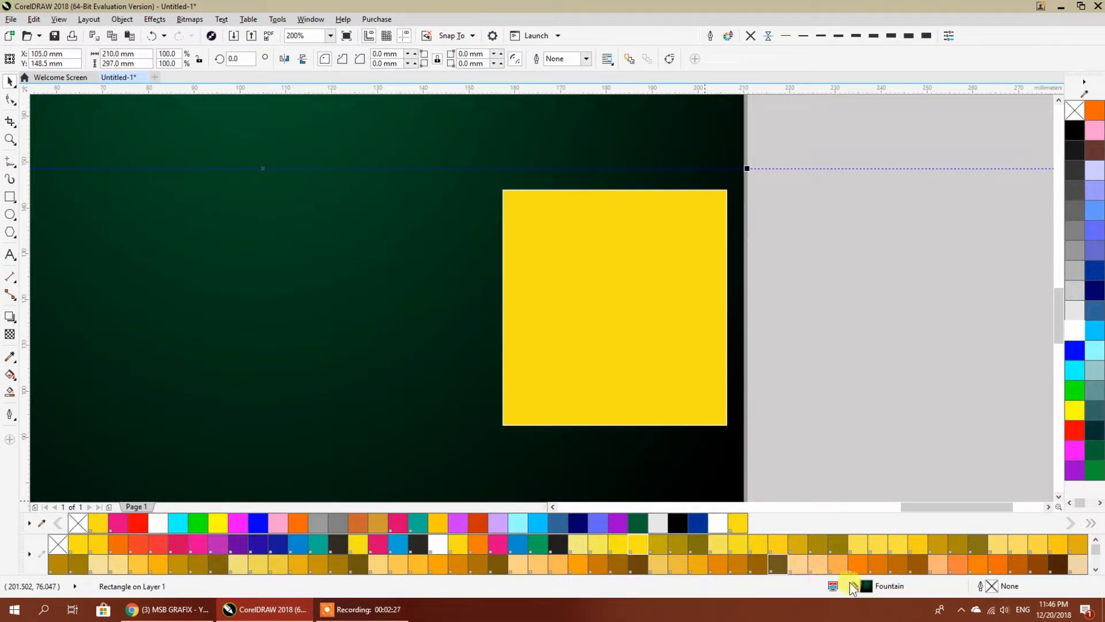
{"action": "left_click", "coordinate": [675, 370]}
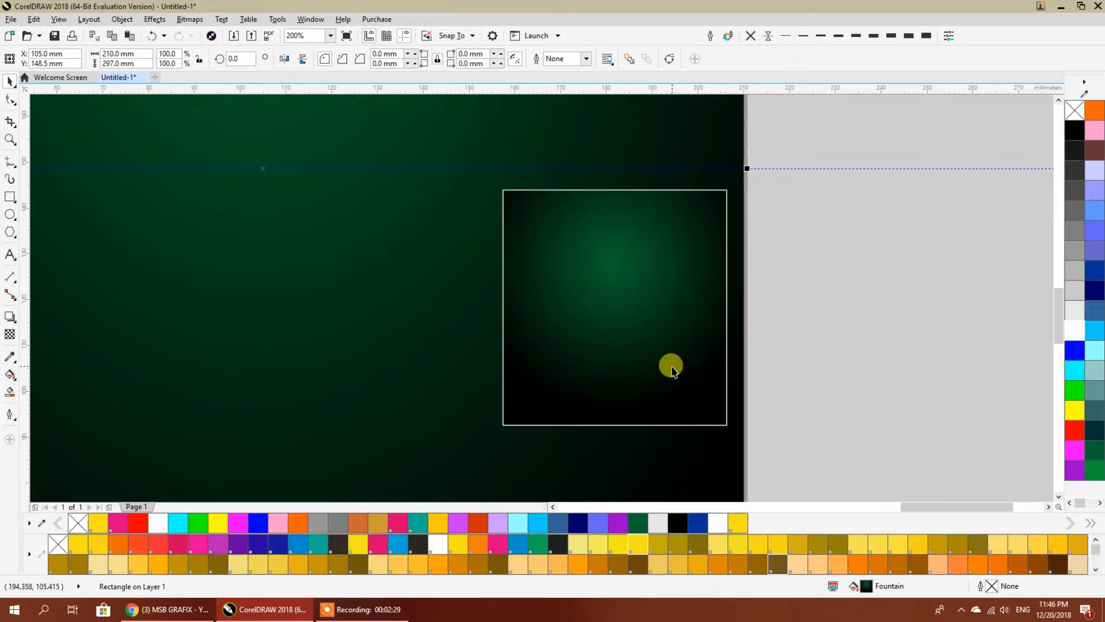
{"action": "left_click", "coordinate": [10, 375]}
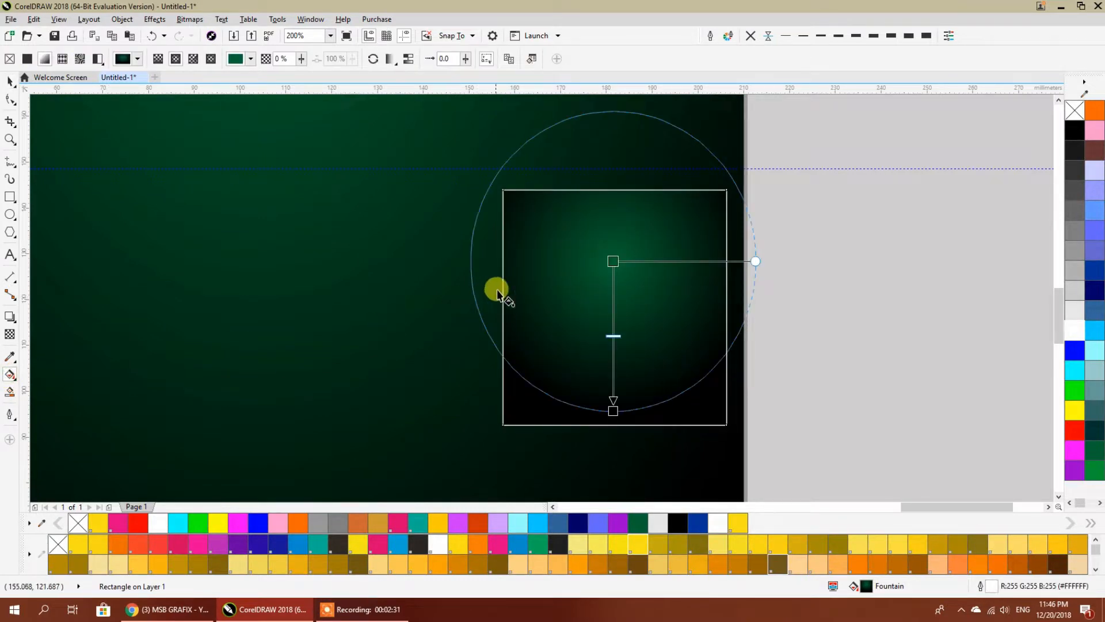
{"action": "left_click_drag", "start_coordinate": [611, 344], "coordinate": [617, 387]}
Recolour the small rectangle's gradient with dark green at the outer end and a brighter green at the centre.
{"action": "left_click", "coordinate": [616, 444]}
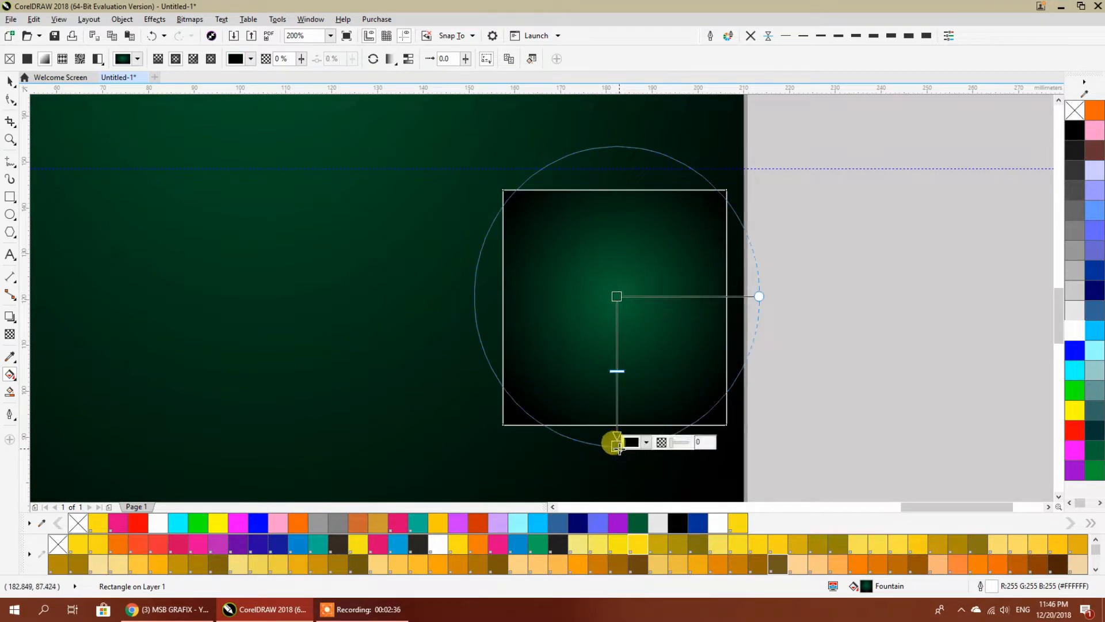
{"action": "left_click", "coordinate": [1096, 453]}
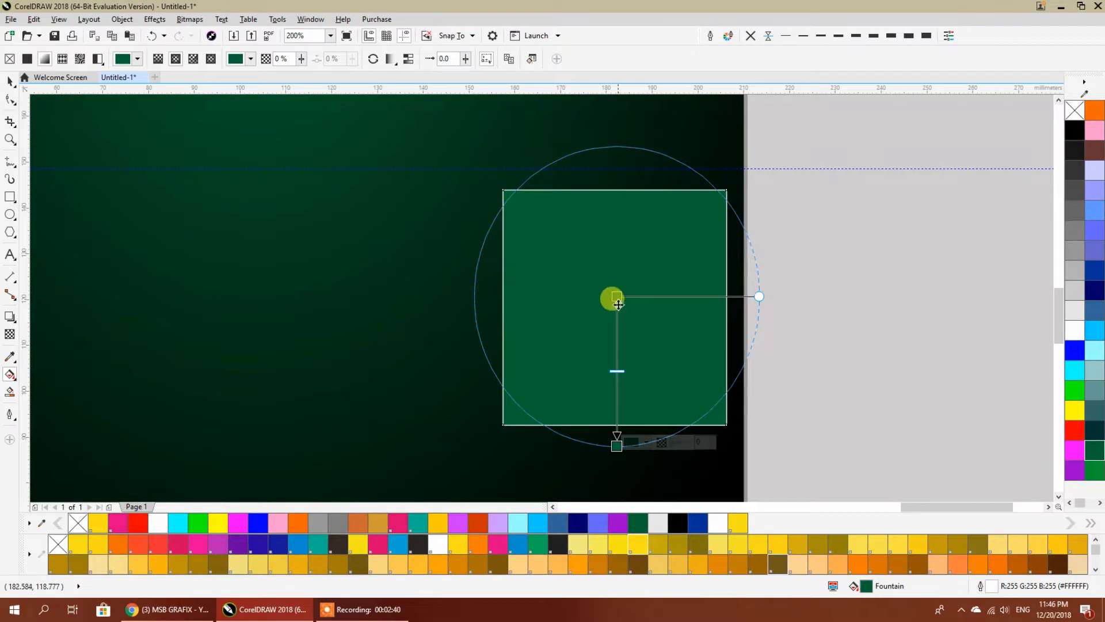
{"action": "left_click", "coordinate": [616, 298]}
{"action": "left_click", "coordinate": [1094, 469]}
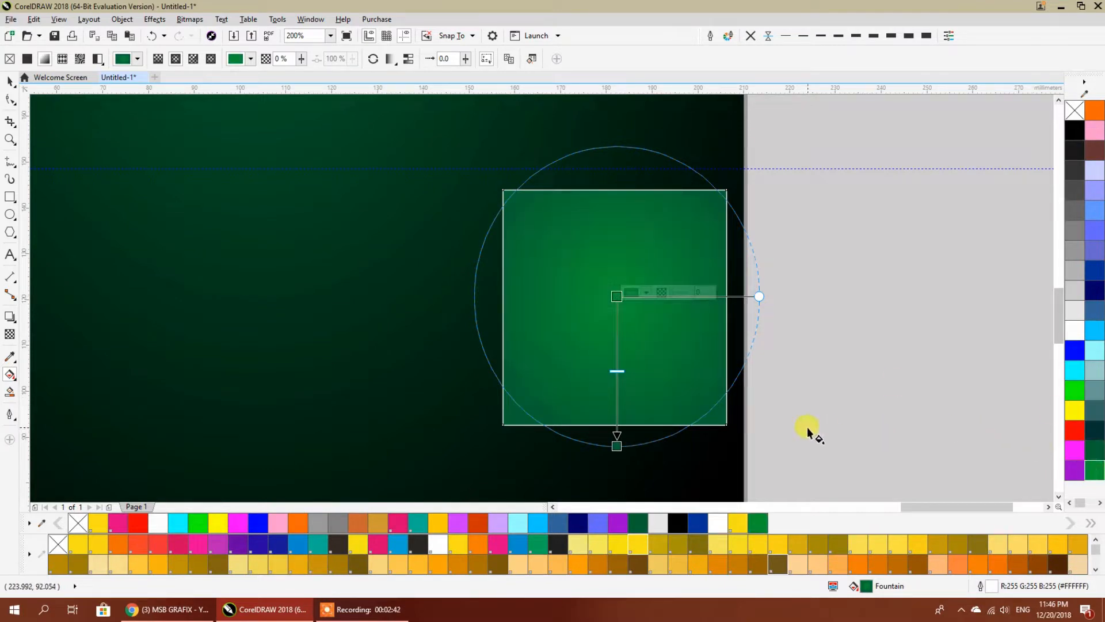
{"action": "left_click", "coordinate": [635, 432]}
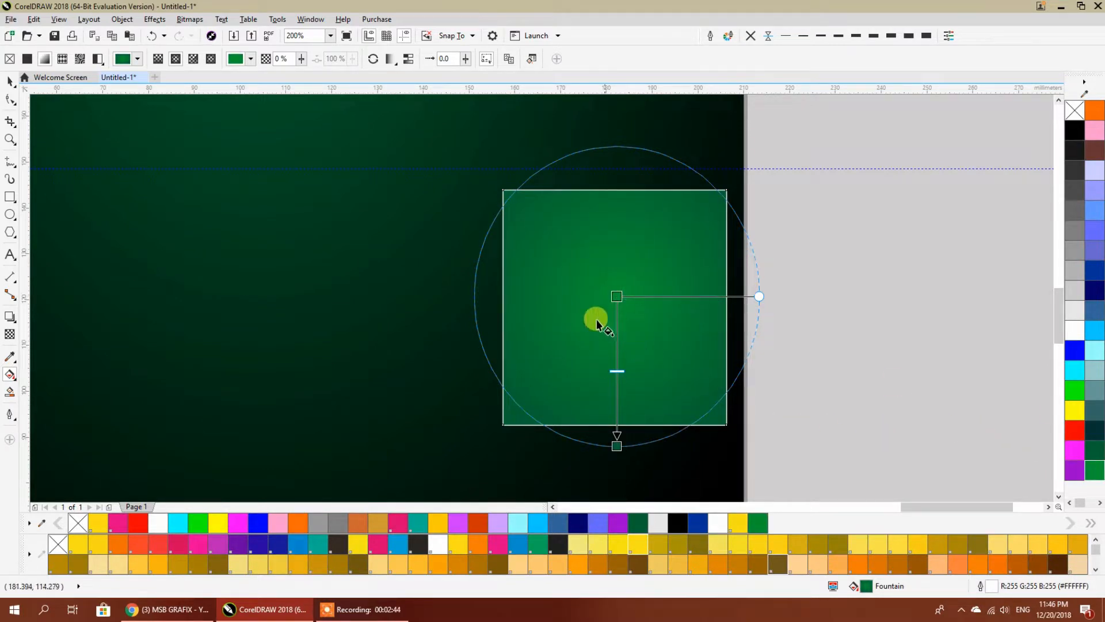
{"action": "left_click", "coordinate": [10, 81]}
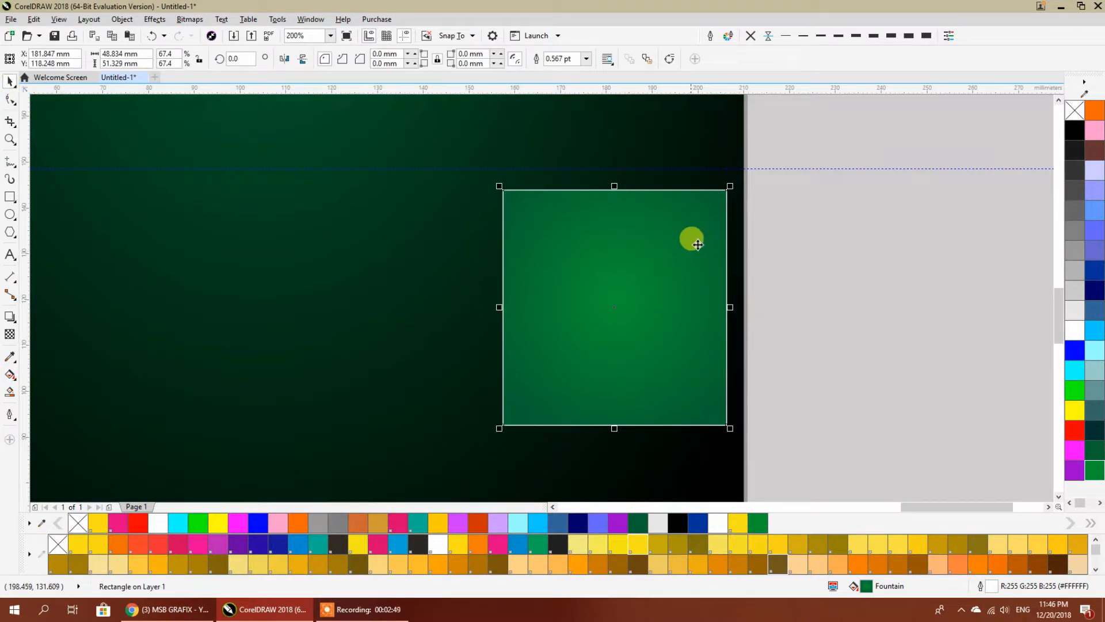
Darken the small rectangle's gradient fill by mixing in black tint.
{"action": "left_click", "coordinate": [1075, 130], "text": "ctrl"}
{"action": "left_click", "coordinate": [1074, 130], "text": "ctrl"}
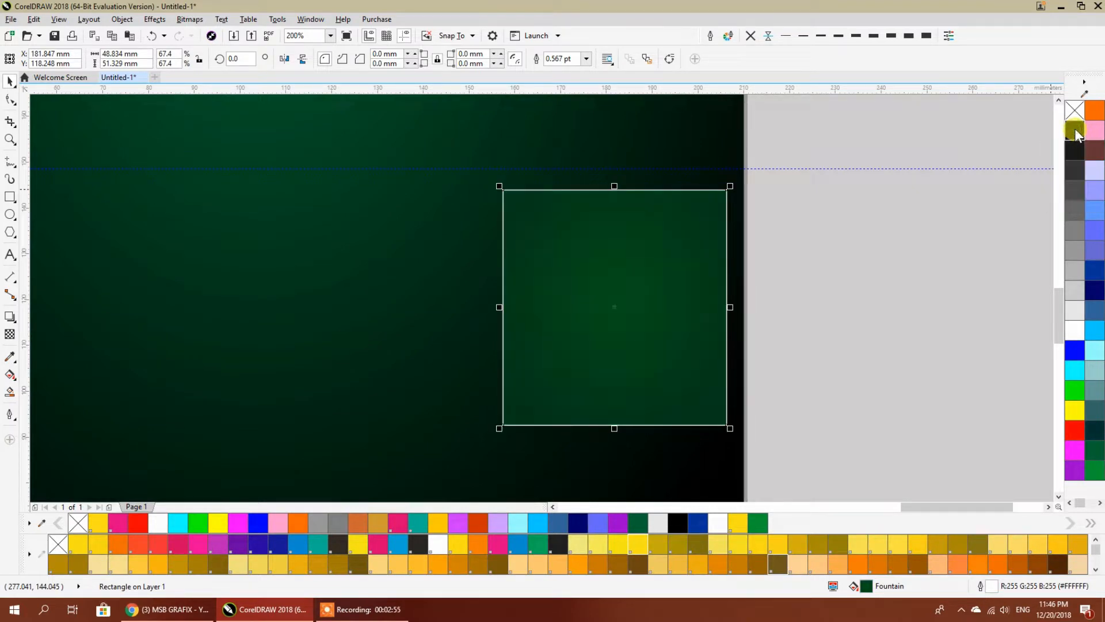
{"action": "left_click", "coordinate": [898, 205]}
{"action": "left_click", "coordinate": [657, 226]}
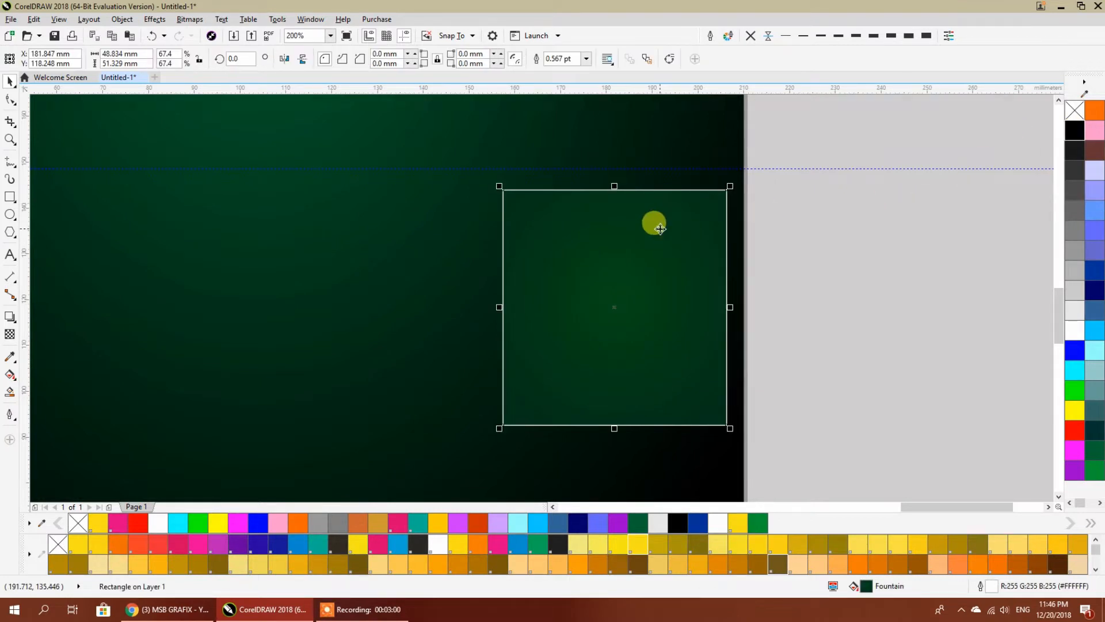
Round all four corners of the small rectangle to a radius of about 3.06 mm.
{"action": "left_click", "coordinate": [9, 100]}
{"action": "left_click", "coordinate": [604, 204]}
{"action": "left_click_drag", "start_coordinate": [502, 190], "coordinate": [513, 188]}
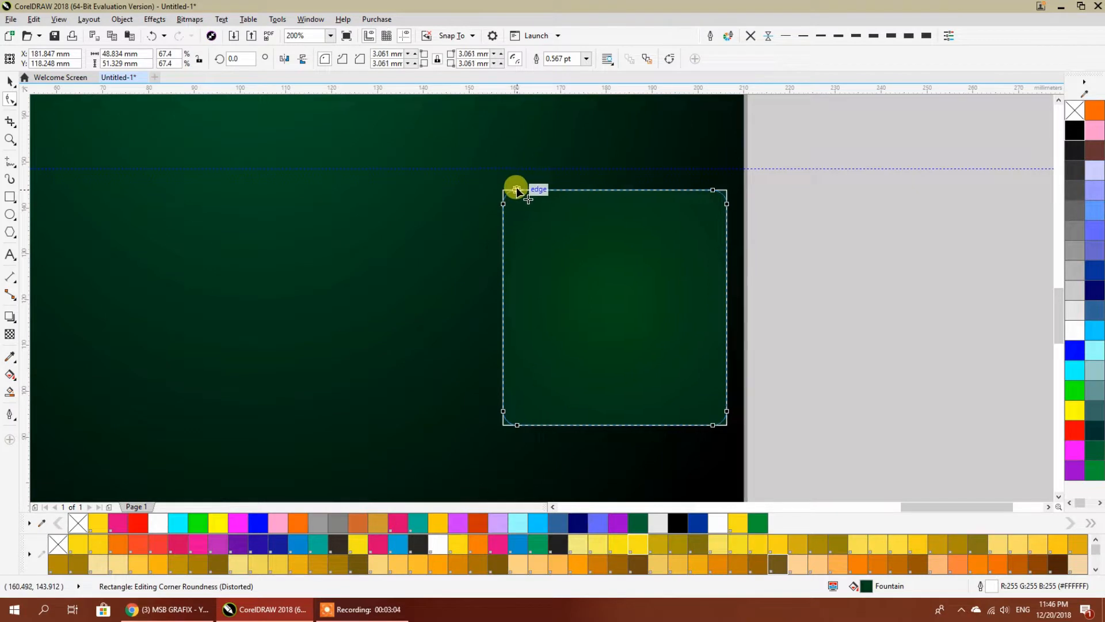
{"action": "left_click", "coordinate": [10, 81]}
Copy the rounded rectangle about 51.6 mm to its left and repeat the duplication twice to form a row of four.
{"action": "scroll", "coordinate": [779, 277], "scroll_direction": "down", "scroll_amount": 1}
{"action": "left_click_drag", "start_coordinate": [723, 289], "coordinate": [606, 291]}
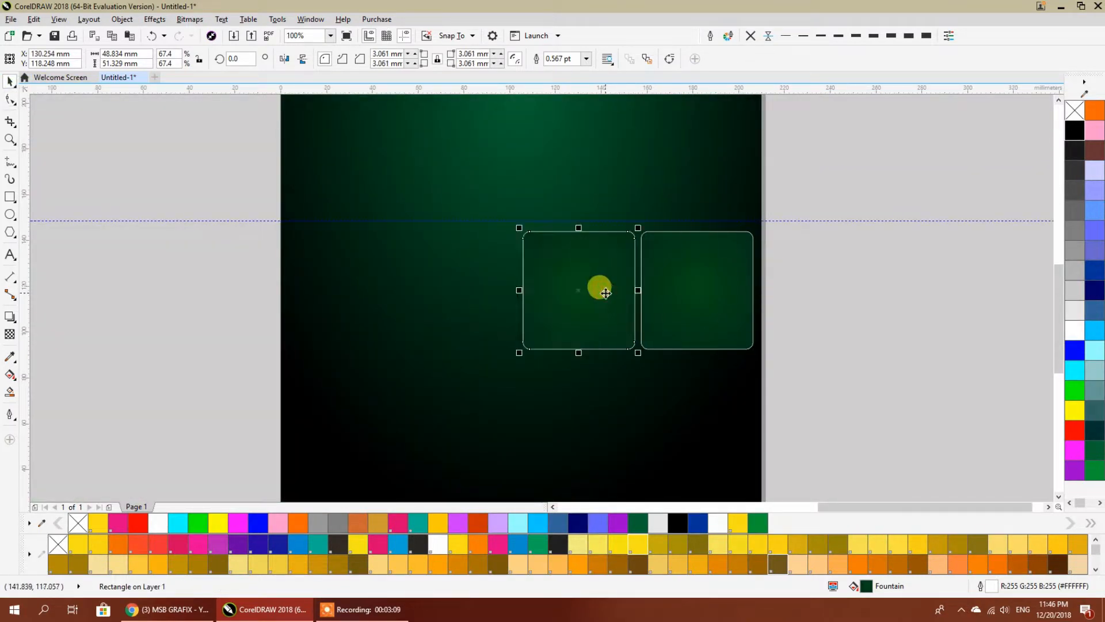
{"action": "key", "text": "ctrl+r"}
{"action": "key", "text": "ctrl+r"}
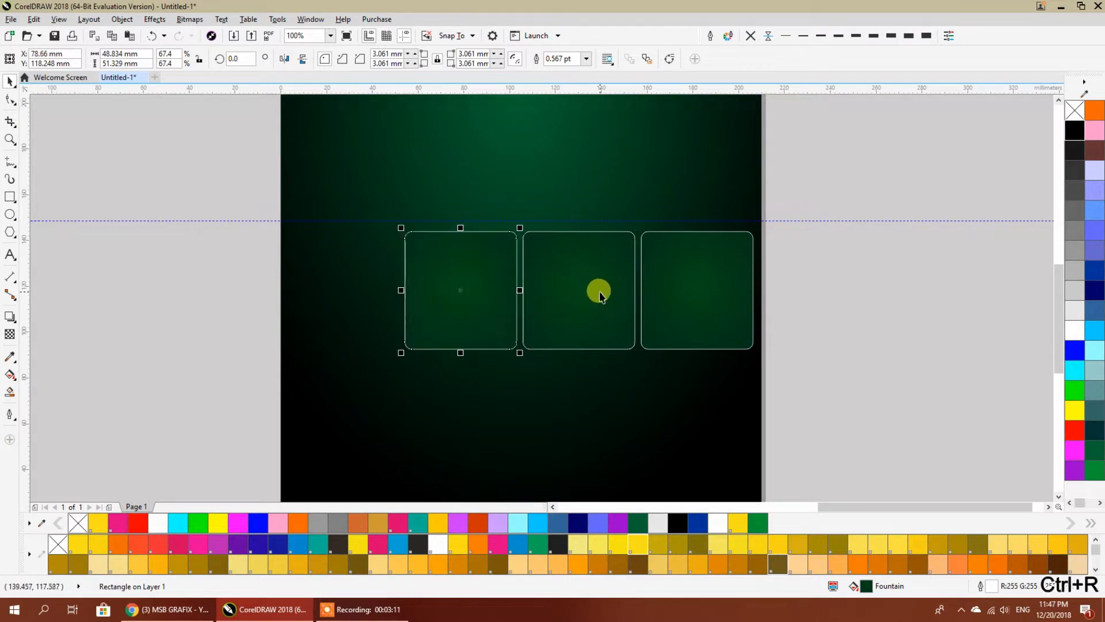
Scale the row of four rounded rectangles down to about 194.5 by 49 mm and group them.
{"action": "left_click_drag", "start_coordinate": [209, 173], "coordinate": [829, 389]}
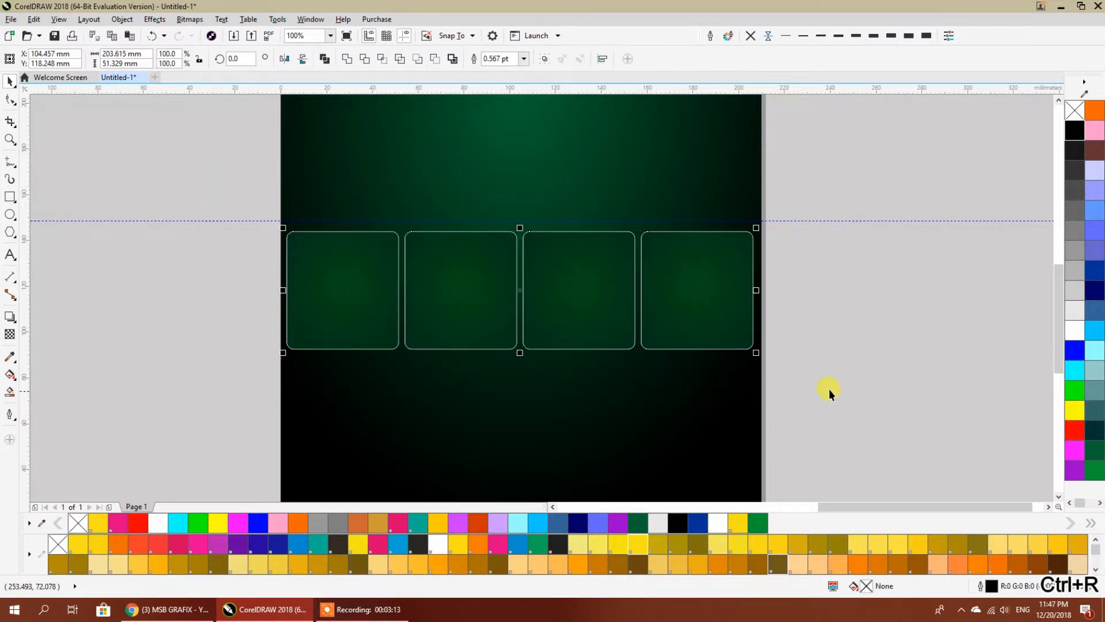
{"action": "left_click_drag", "start_coordinate": [756, 353], "coordinate": [746, 349]}
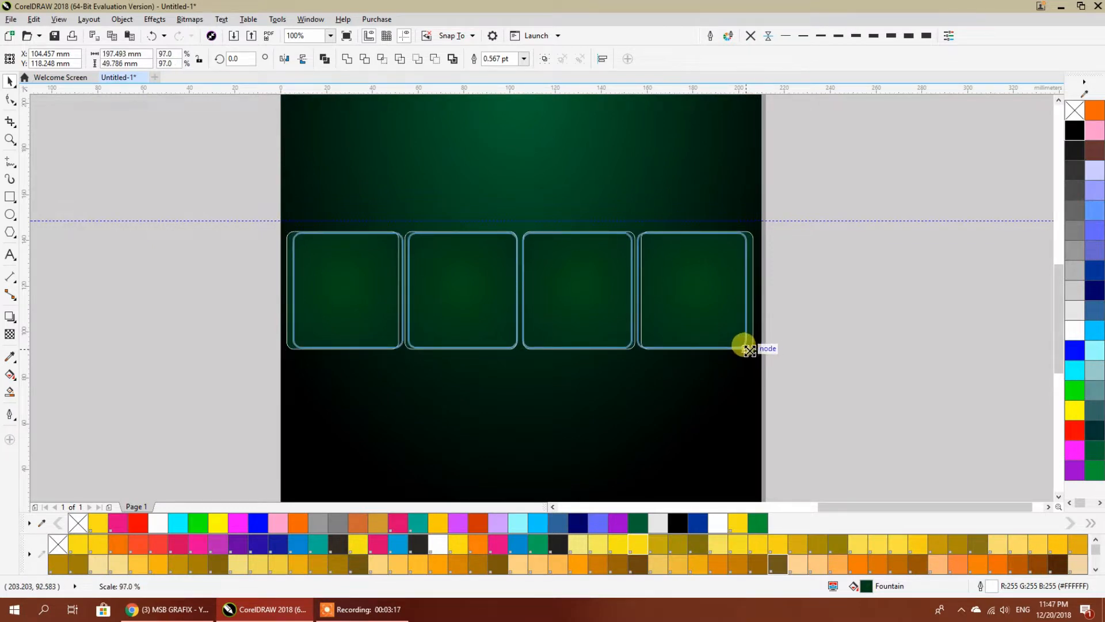
{"action": "key", "text": "Escape"}
{"action": "left_click_drag", "start_coordinate": [286, 351], "coordinate": [293, 348]}
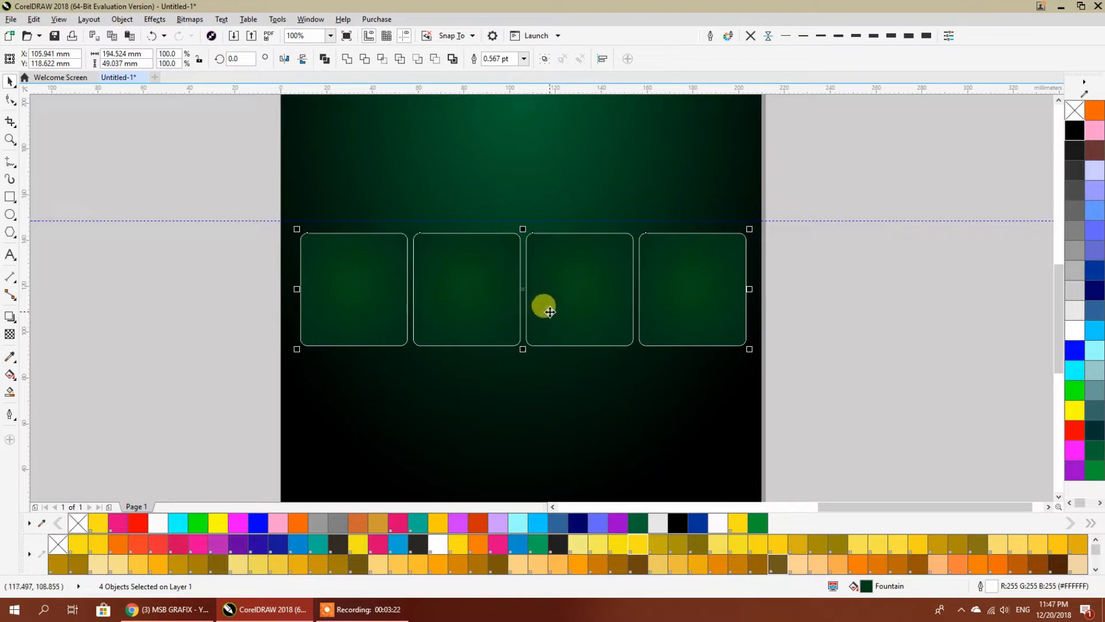
{"action": "key", "text": "ctrl+g"}
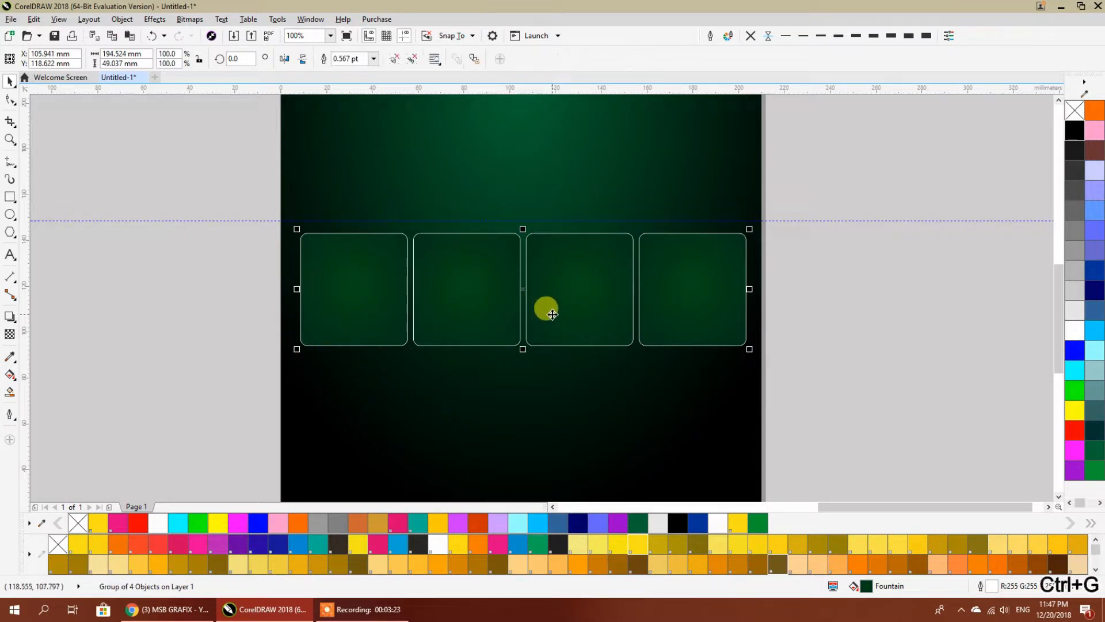
Centre the grouped row horizontally on the background and set its outline width to 2.0 pt.
{"action": "left_click", "coordinate": [545, 188], "text": "shift"}
{"action": "key", "text": "c"}
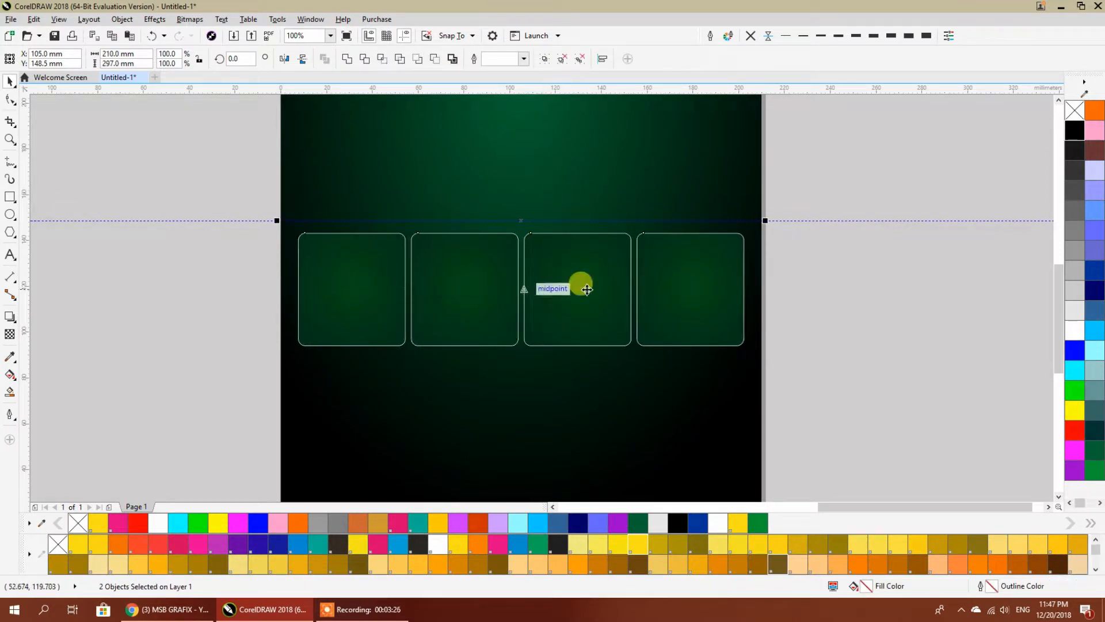
{"action": "left_click", "coordinate": [830, 334]}
{"action": "left_click", "coordinate": [716, 315]}
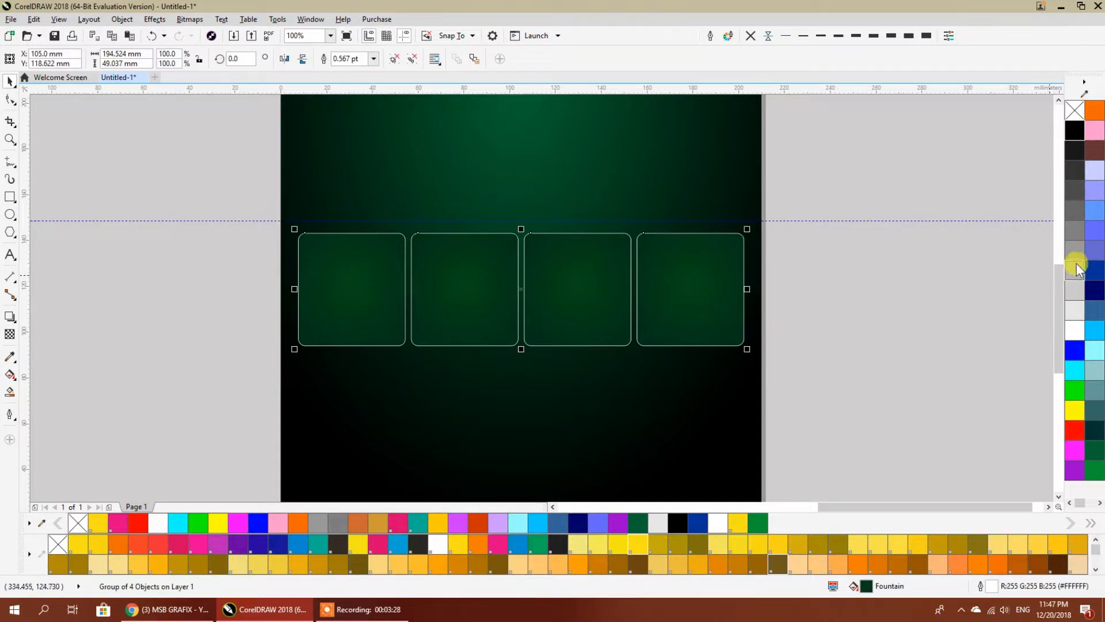
{"action": "left_click", "coordinate": [860, 37]}
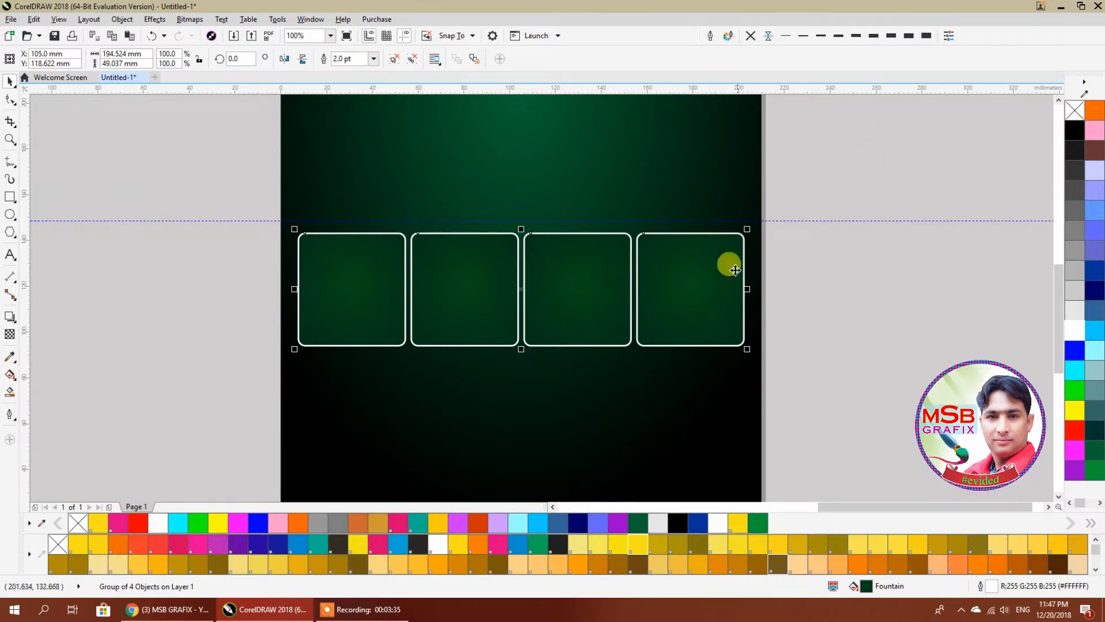
Copy the row about 52.4 mm straight down and repeat the duplication once to make three rows.
{"action": "left_click_drag", "start_coordinate": [723, 281], "coordinate": [730, 397]}
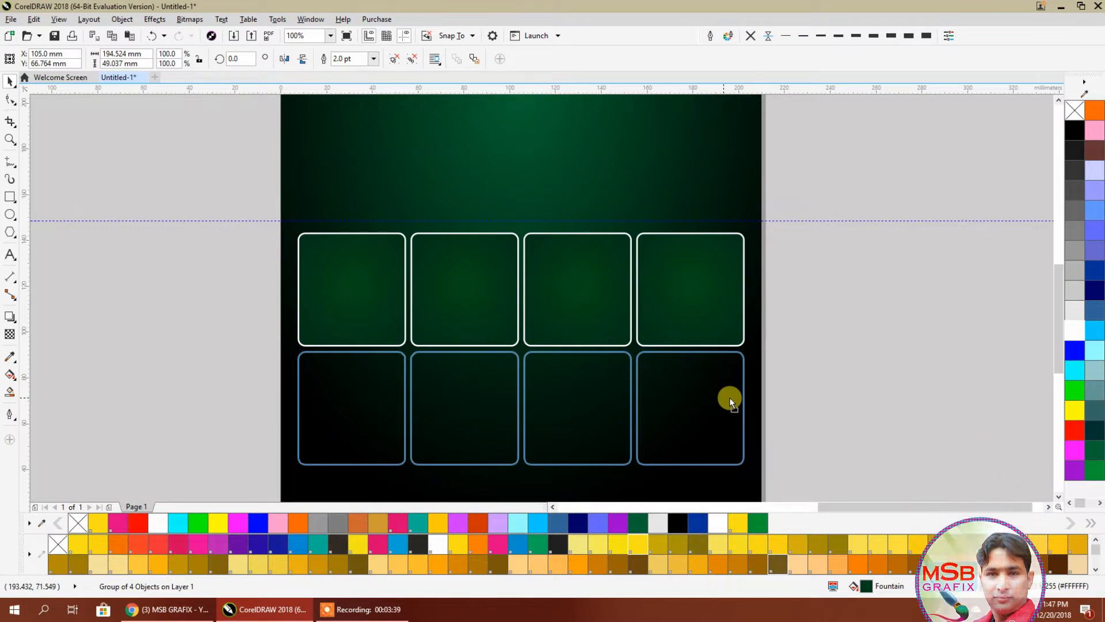
{"action": "left_click_drag", "start_coordinate": [729, 397], "coordinate": [729, 398]}
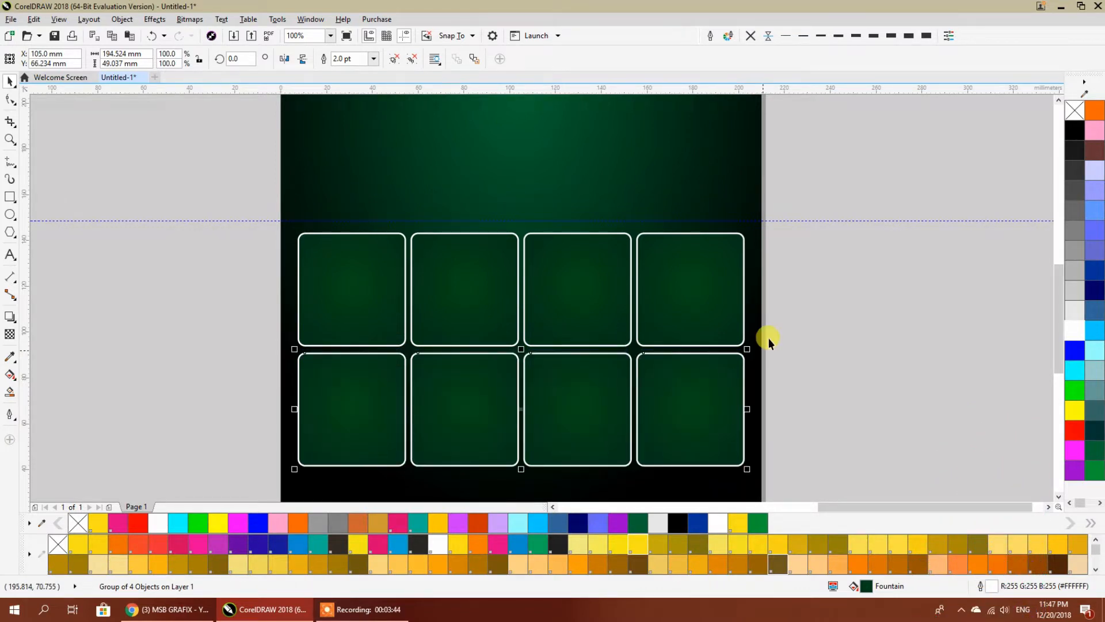
{"action": "scroll", "coordinate": [799, 288], "scroll_direction": "down", "scroll_amount": 1}
{"action": "key", "text": "ctrl+r"}
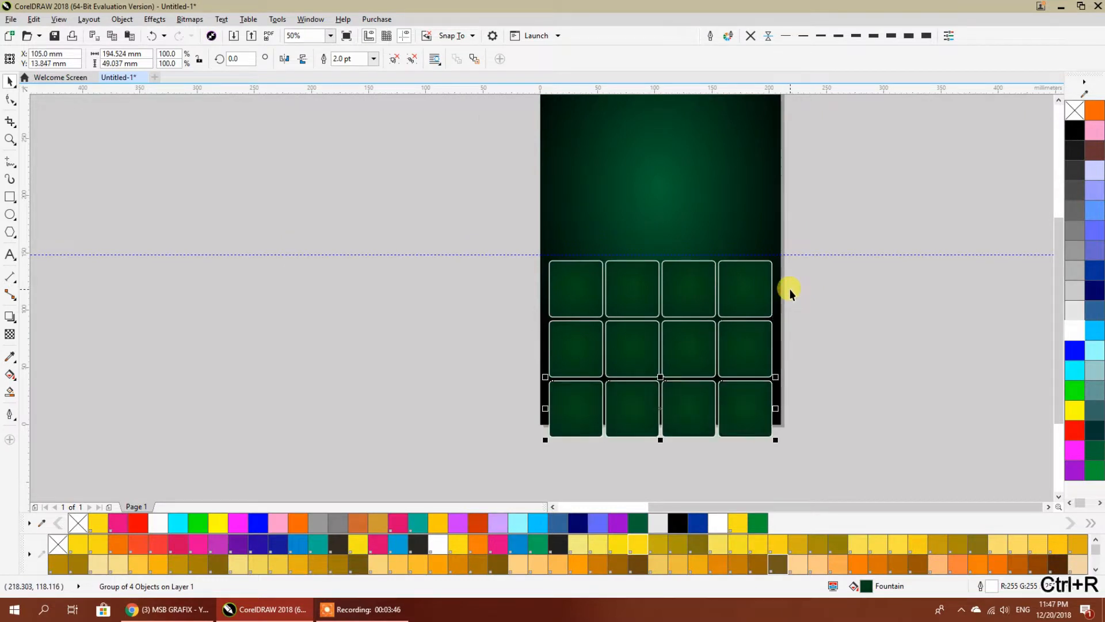
Move all three rows up so they sit inside the page's lower edge, then group them.
{"action": "left_click_drag", "start_coordinate": [822, 465], "coordinate": [489, 236]}
{"action": "scroll", "coordinate": [673, 254], "scroll_direction": "up", "scroll_amount": 1}
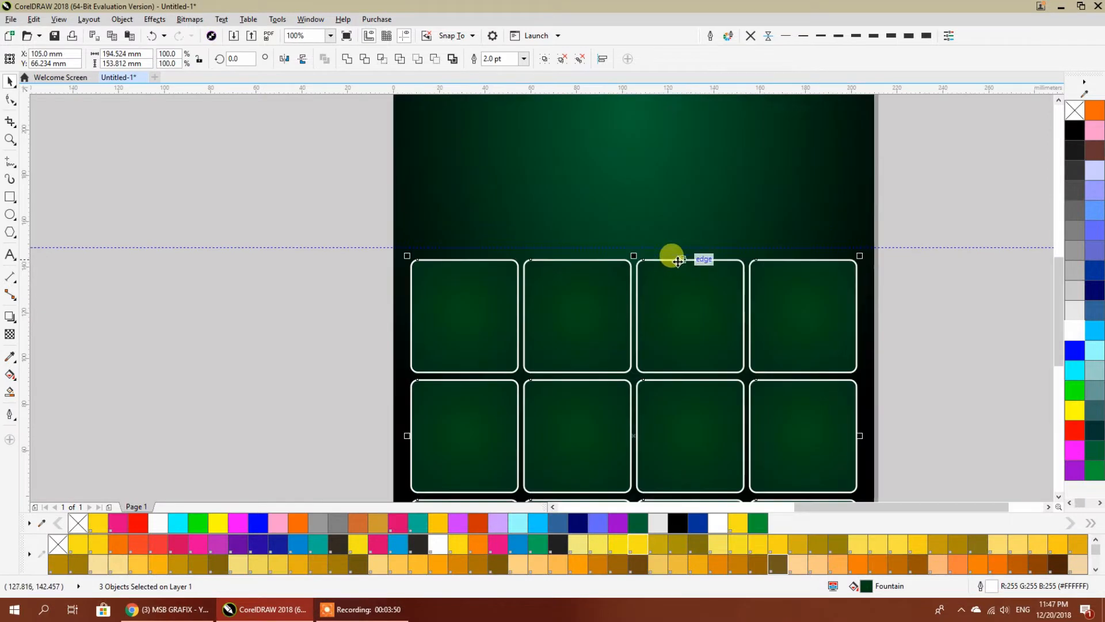
{"action": "left_click_drag", "start_coordinate": [667, 261], "coordinate": [668, 238]}
{"action": "scroll", "coordinate": [667, 238], "scroll_direction": "down", "scroll_amount": 1}
{"action": "scroll", "coordinate": [679, 407], "scroll_direction": "up", "scroll_amount": 1}
{"action": "left_click_drag", "start_coordinate": [675, 409], "coordinate": [675, 391]}
{"action": "scroll", "coordinate": [673, 384], "scroll_direction": "down", "scroll_amount": 1}
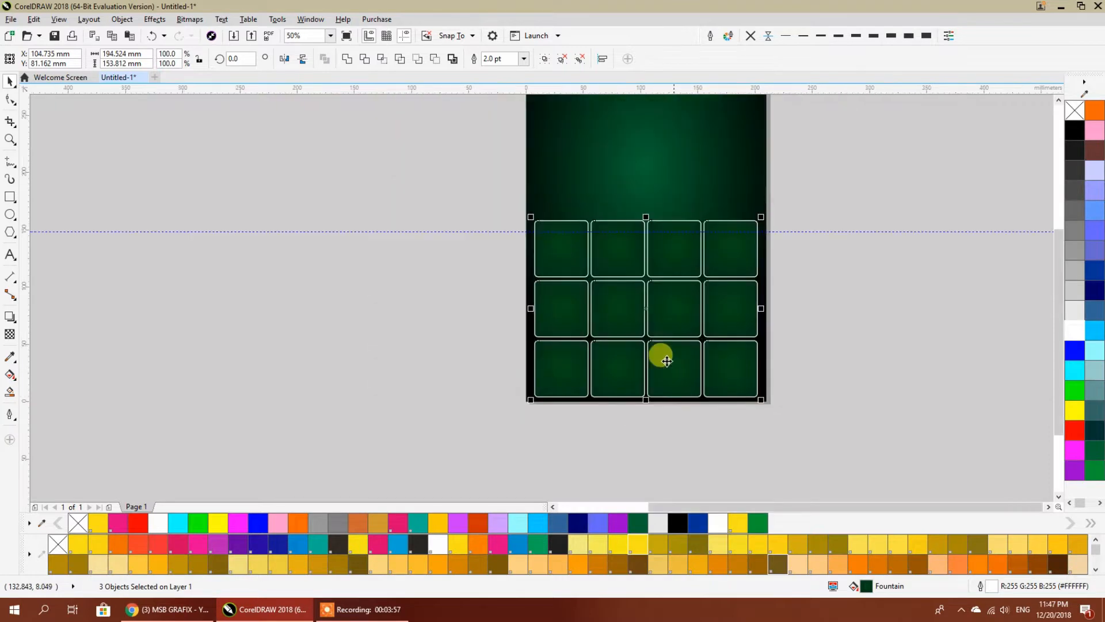
{"action": "scroll", "coordinate": [562, 222], "scroll_direction": "up", "scroll_amount": 1}
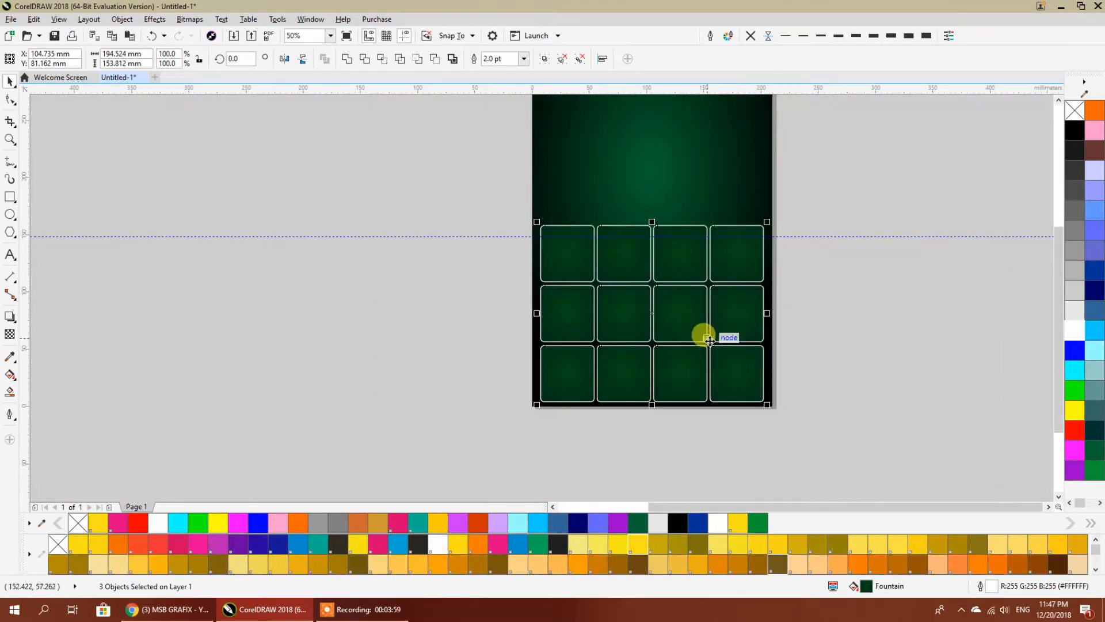
{"action": "key", "text": "ctrl+g"}
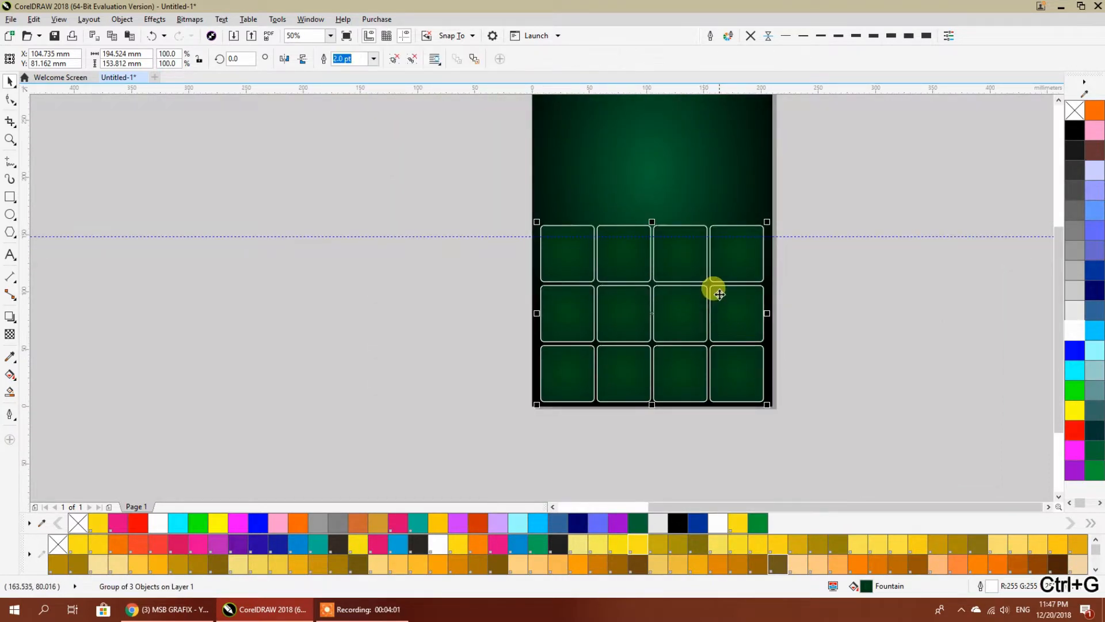
Centre the grid group on the background and delete the horizontal guideline at 148.5 mm.
{"action": "left_click", "coordinate": [708, 189], "text": "shift"}
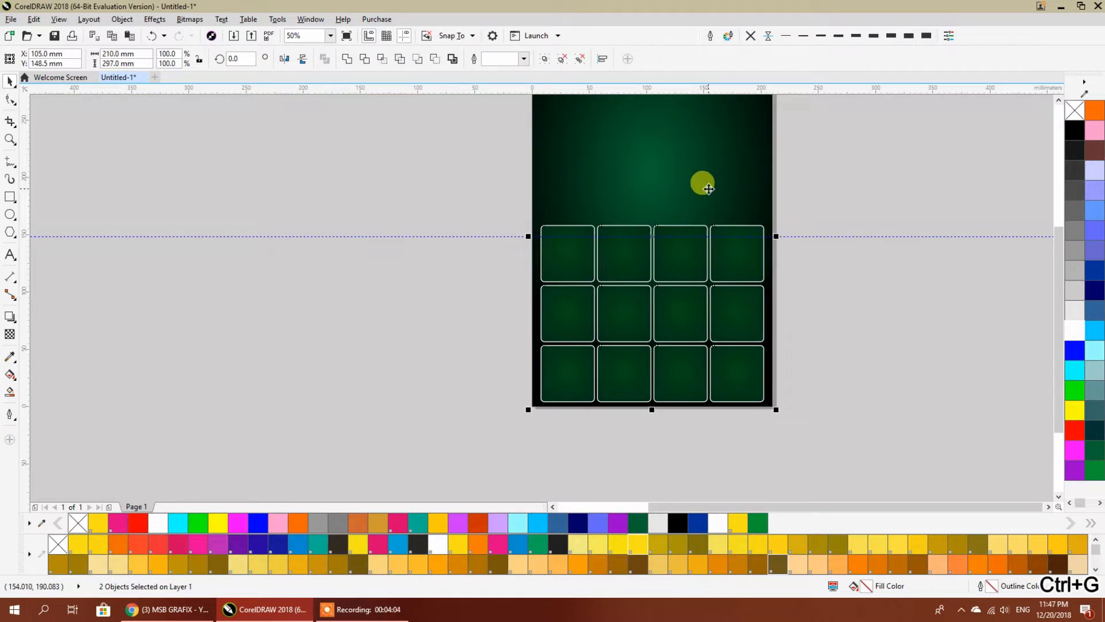
{"action": "left_click", "coordinate": [769, 260], "text": "shift"}
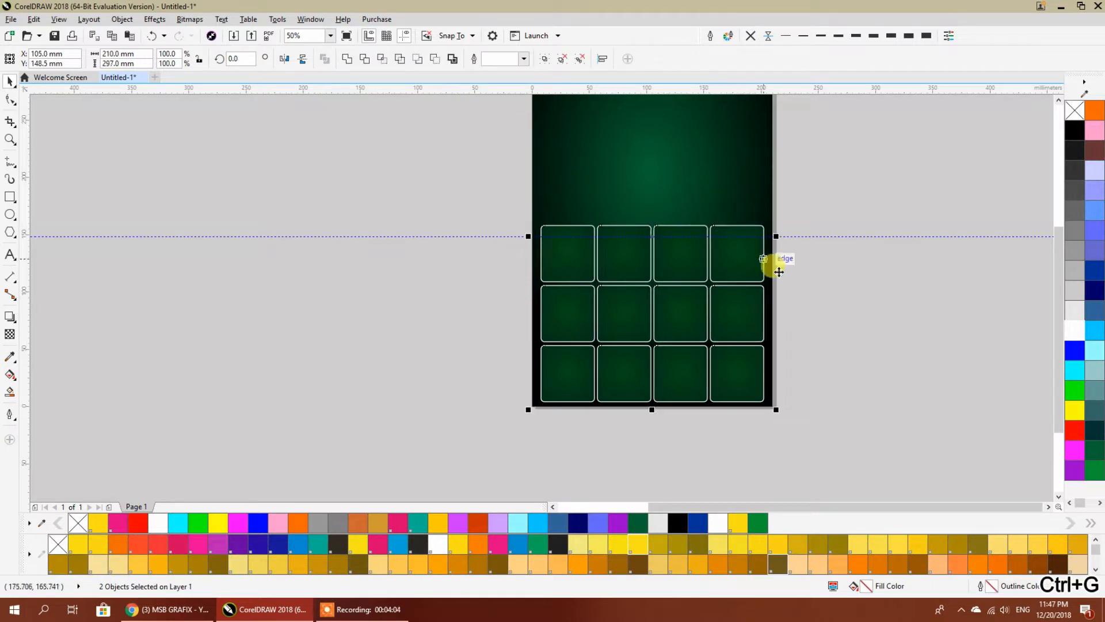
{"action": "left_click", "coordinate": [732, 172], "text": "shift"}
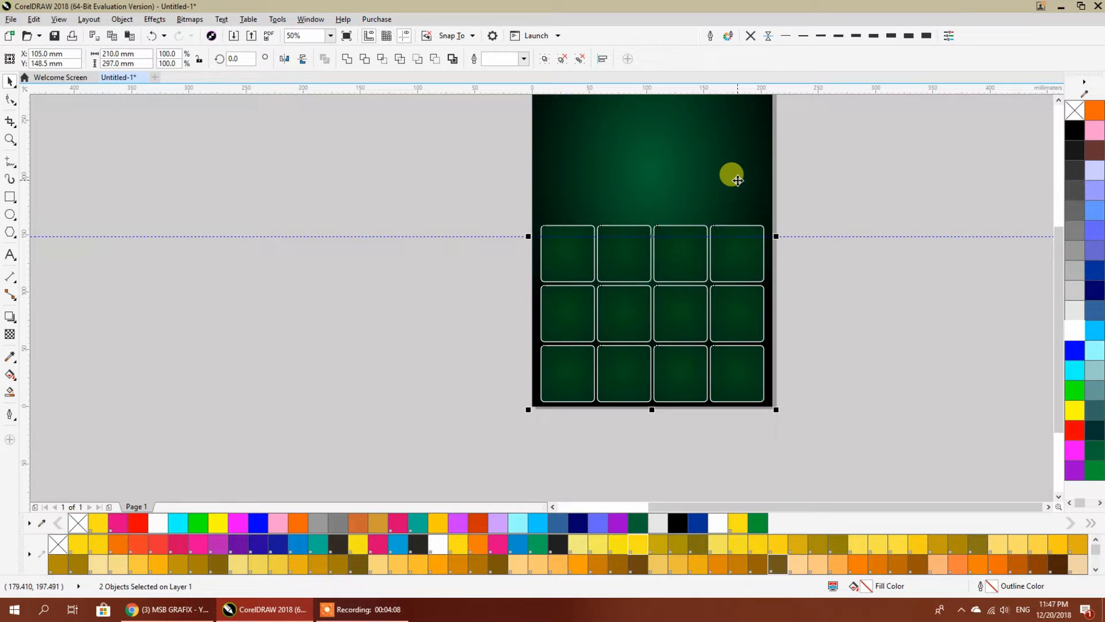
{"action": "key", "text": "c"}
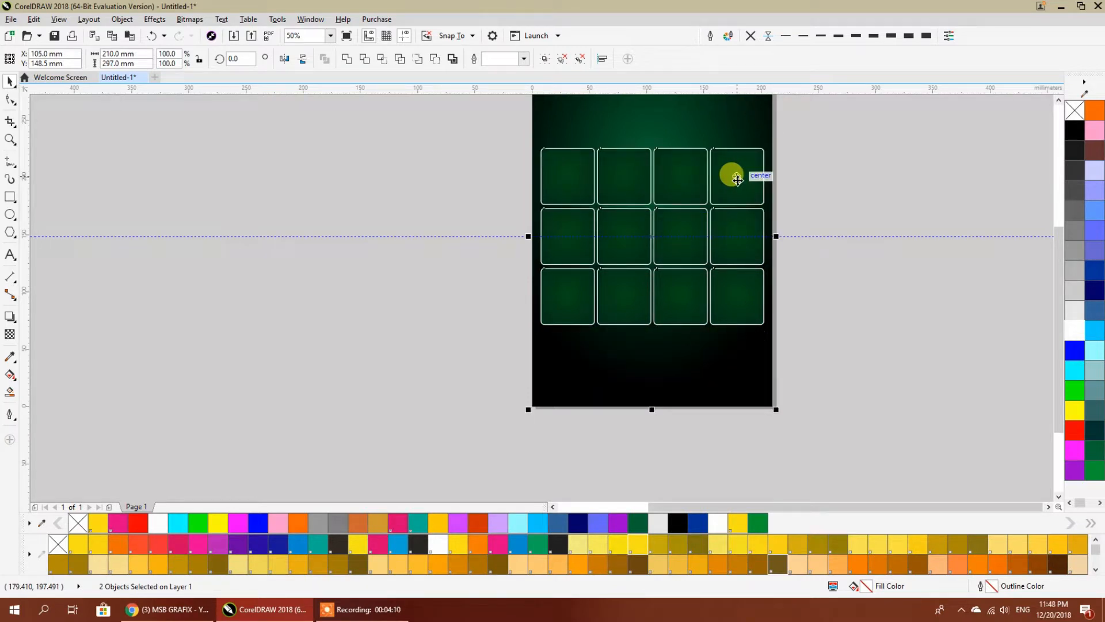
{"action": "left_click", "coordinate": [832, 236]}
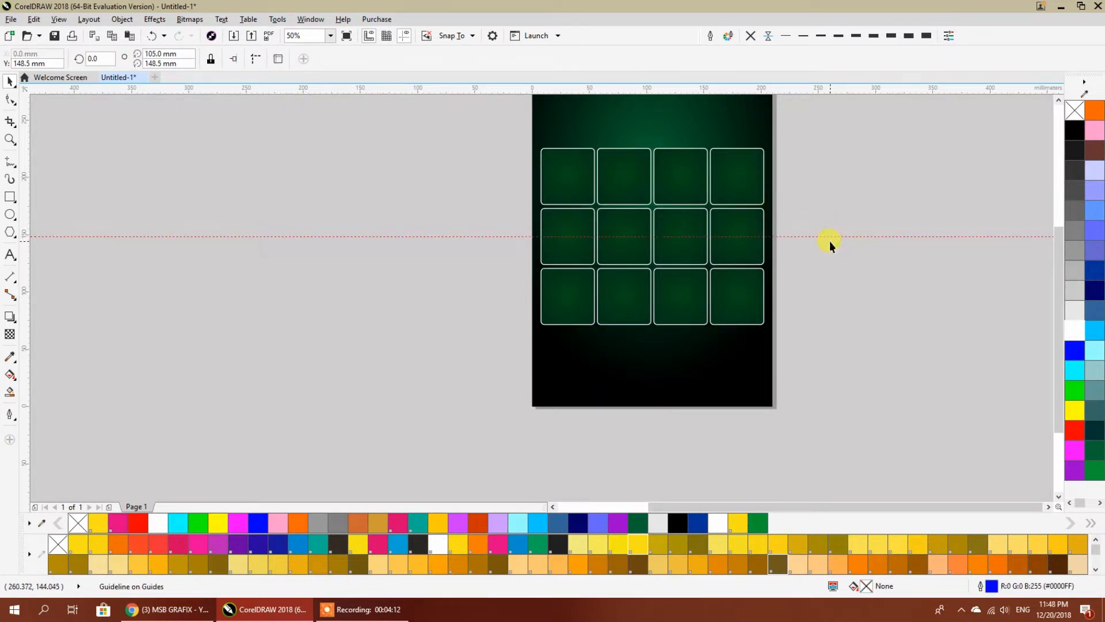
{"action": "key", "text": "Delete"}
Move the grid group straight down into the page's lower half, with its centre at about Y 83.9 mm.
{"action": "left_click_drag", "start_coordinate": [737, 286], "coordinate": [739, 386]}
{"action": "left_click", "coordinate": [874, 289]}
{"action": "scroll", "coordinate": [844, 305], "scroll_direction": "down", "scroll_amount": 1}
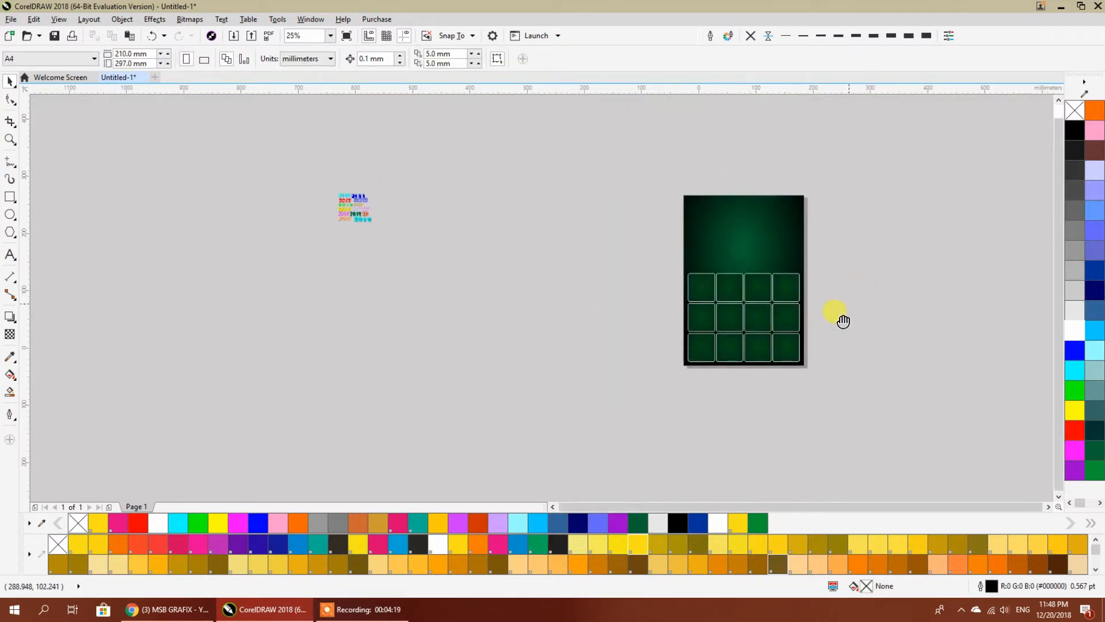
{"action": "scroll", "coordinate": [740, 358], "scroll_direction": "up", "scroll_amount": 2}
{"action": "left_click", "coordinate": [749, 265]}
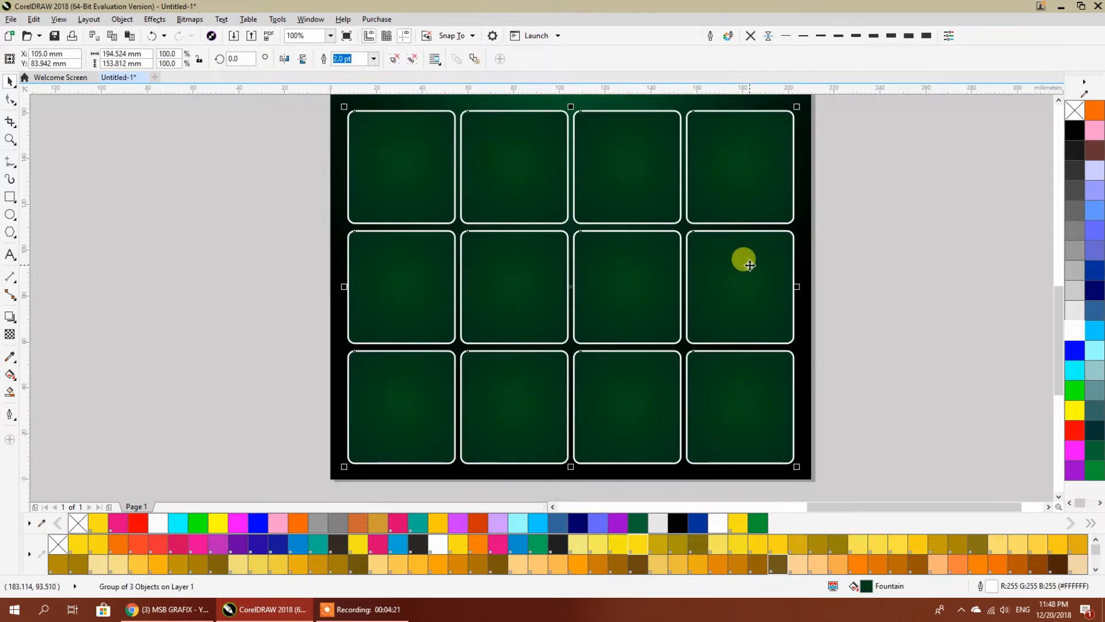
{"action": "scroll", "coordinate": [746, 276], "scroll_direction": "down", "scroll_amount": 1}
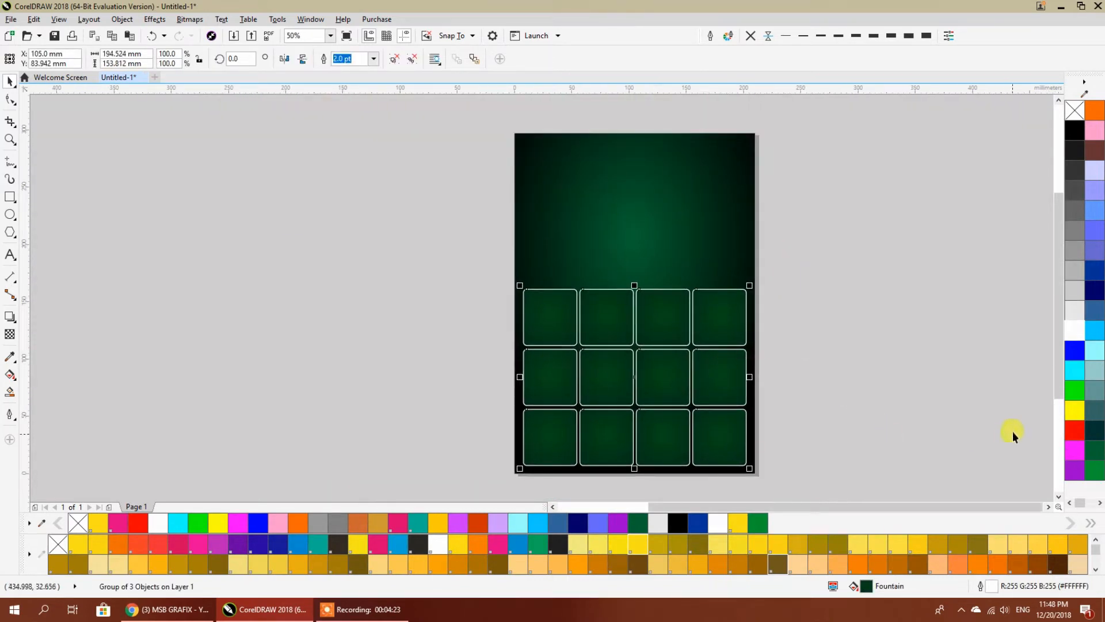
Change the outline colour of the twelve-box grid to yellow (#FFFF00).
{"action": "right_click", "coordinate": [1069, 409]}
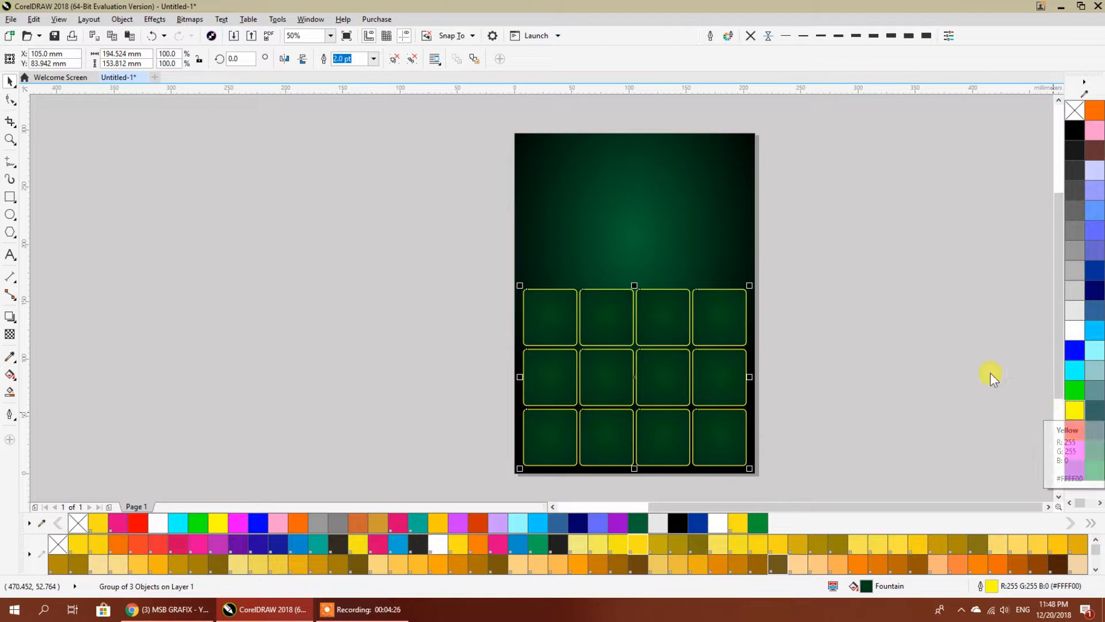
{"action": "left_click", "coordinate": [874, 328]}
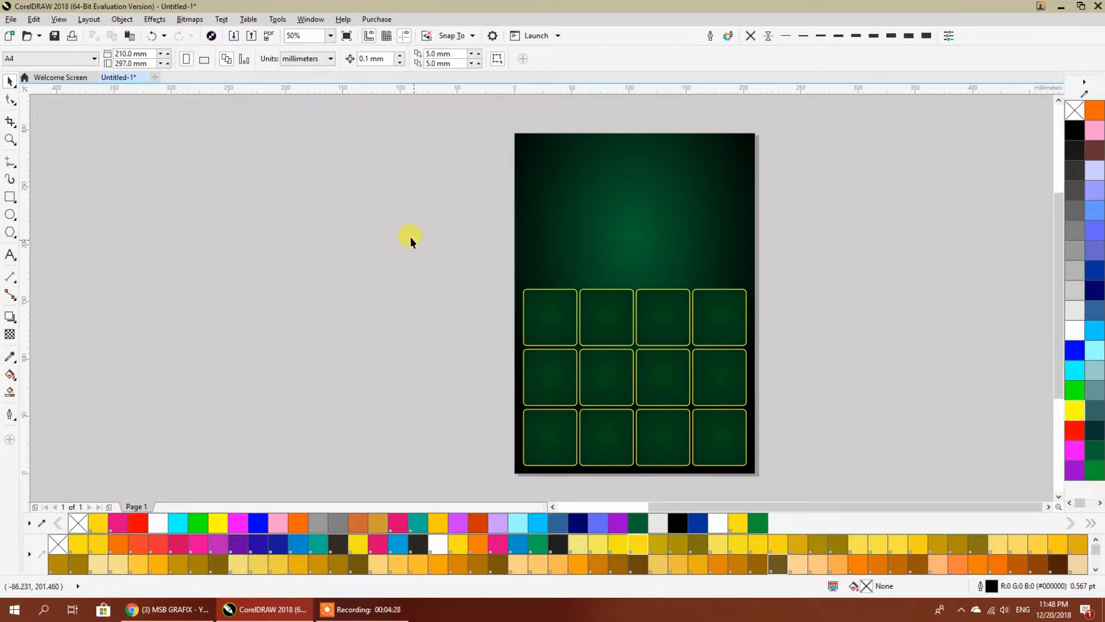
{"action": "left_click_drag", "start_coordinate": [506, 127], "coordinate": [796, 488]}
{"action": "left_click", "coordinate": [800, 469]}
Add the artistic text 2019 on the empty area beside the page and enlarge it to about 117 pt.
{"action": "left_click", "coordinate": [10, 254]}
{"action": "left_click", "coordinate": [306, 271]}
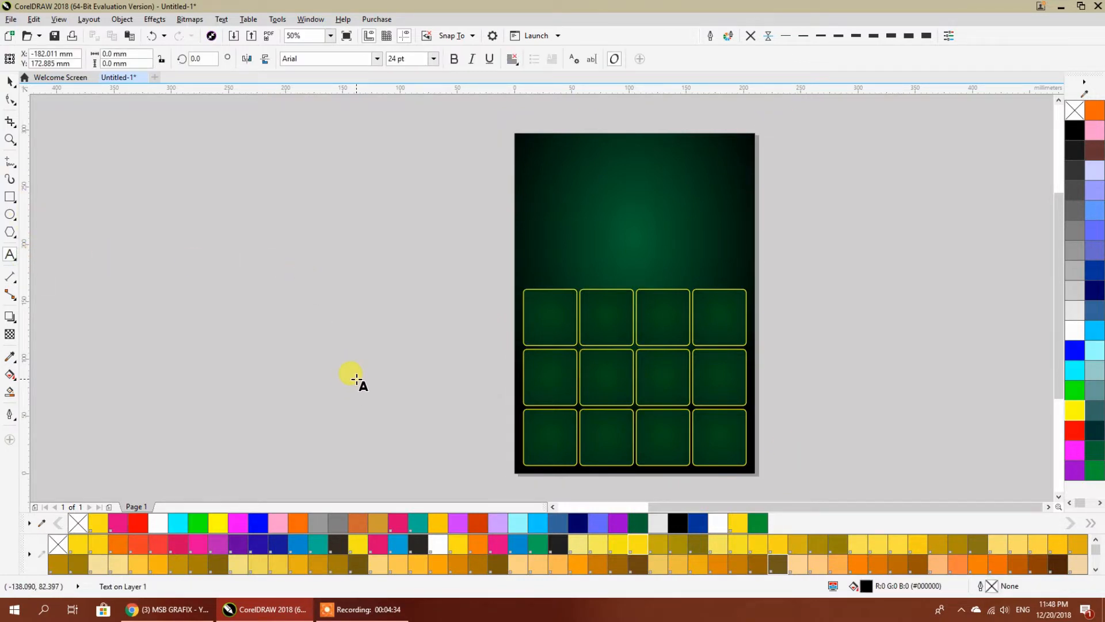
{"action": "type", "text": "209"}
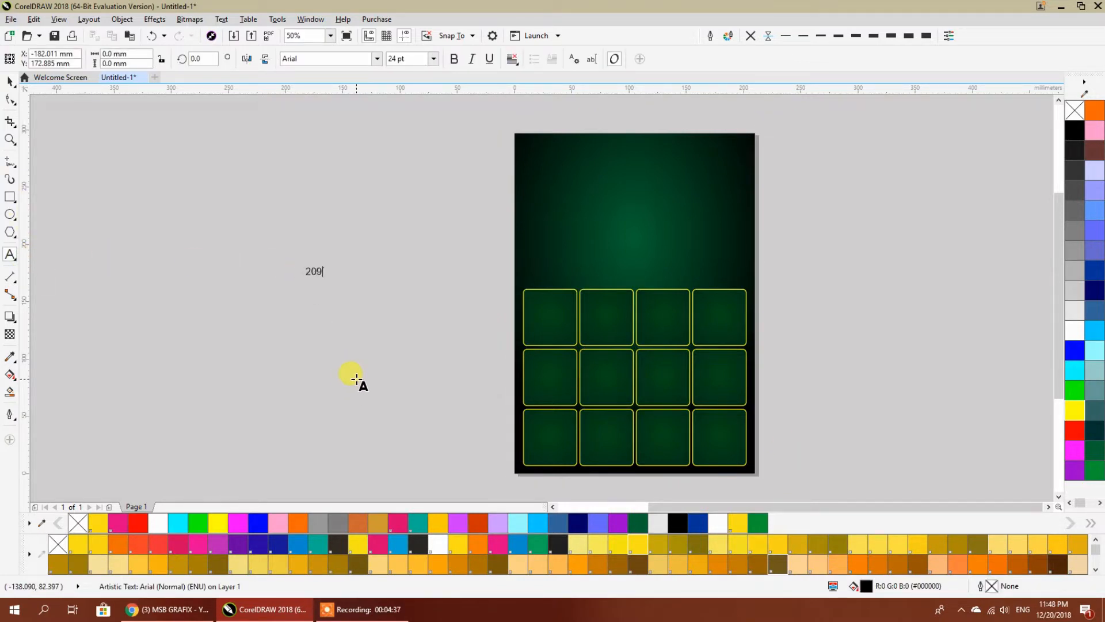
{"action": "key", "text": "ctrl+space"}
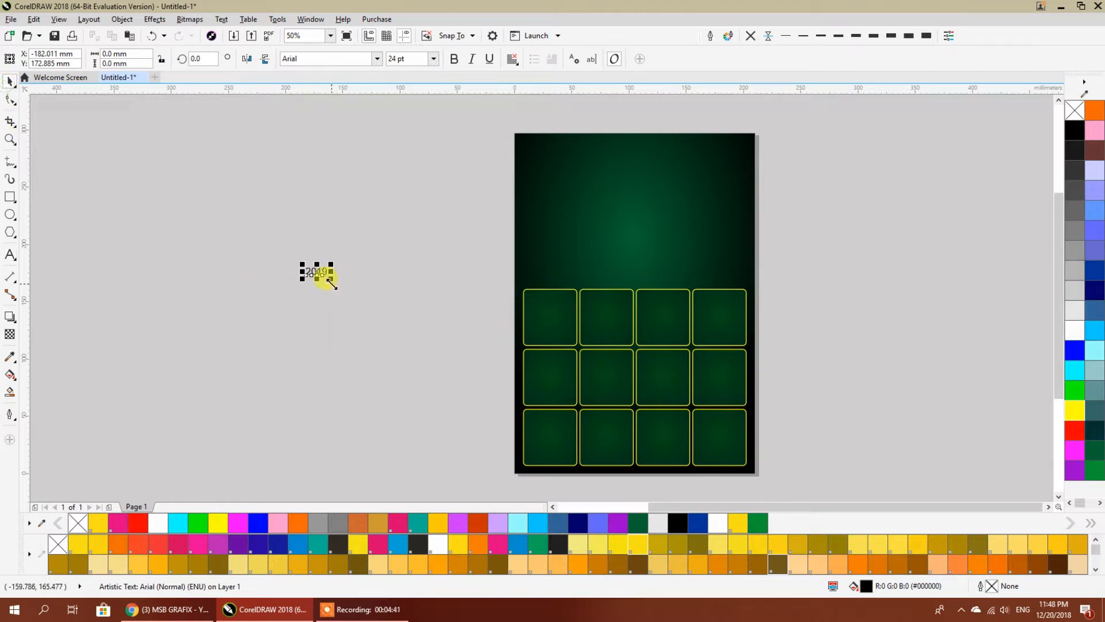
{"action": "left_click_drag", "start_coordinate": [331, 280], "coordinate": [395, 327]}
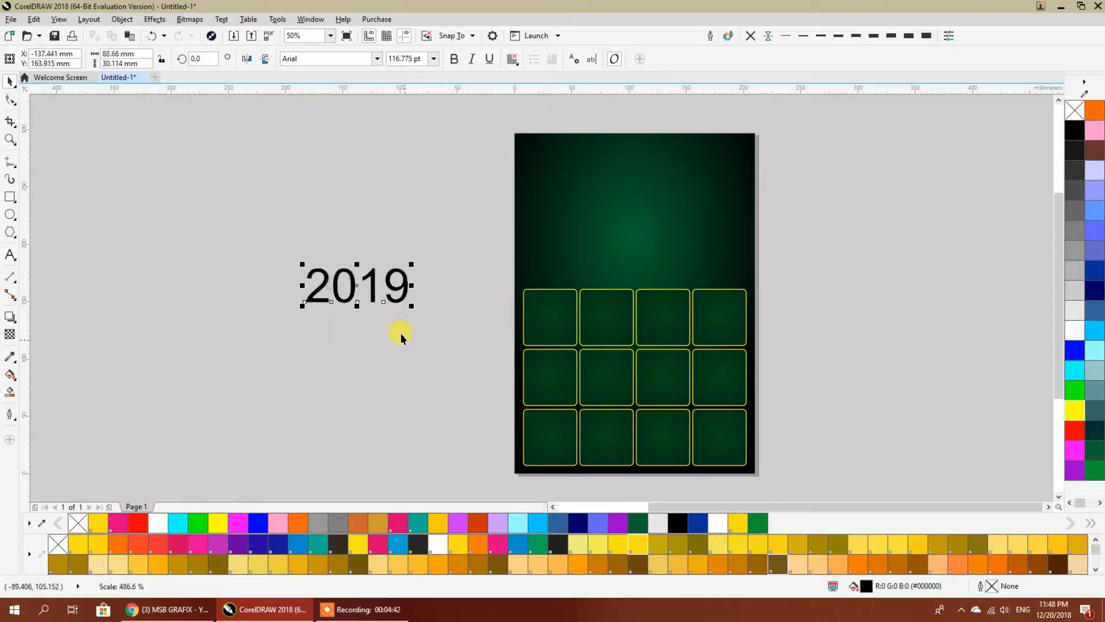
Set the 2019 text in Showcard Gothic and centre it horizontally on the background above the grid.
{"action": "left_click", "coordinate": [377, 58]}
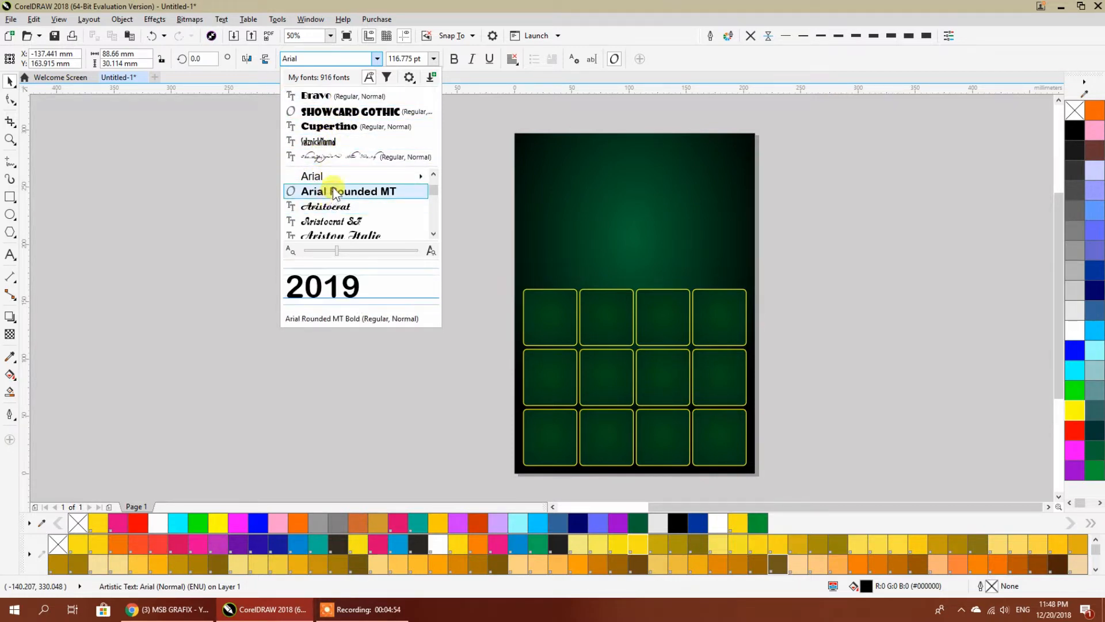
{"action": "left_click", "coordinate": [334, 112]}
{"action": "left_click_drag", "start_coordinate": [386, 275], "coordinate": [664, 169]}
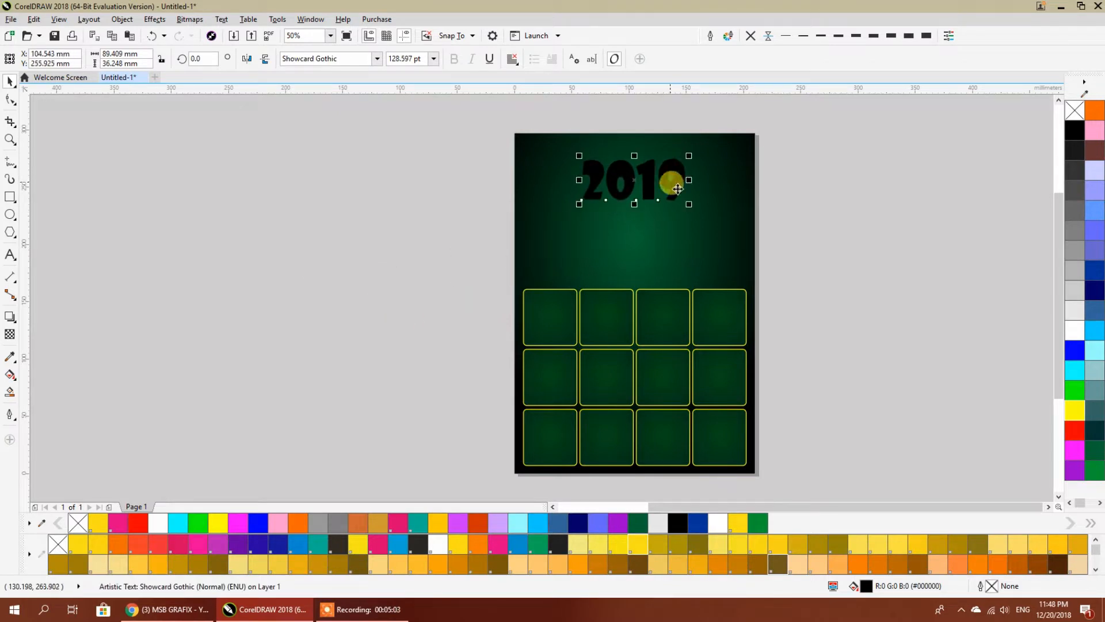
{"action": "left_click", "coordinate": [713, 224]}
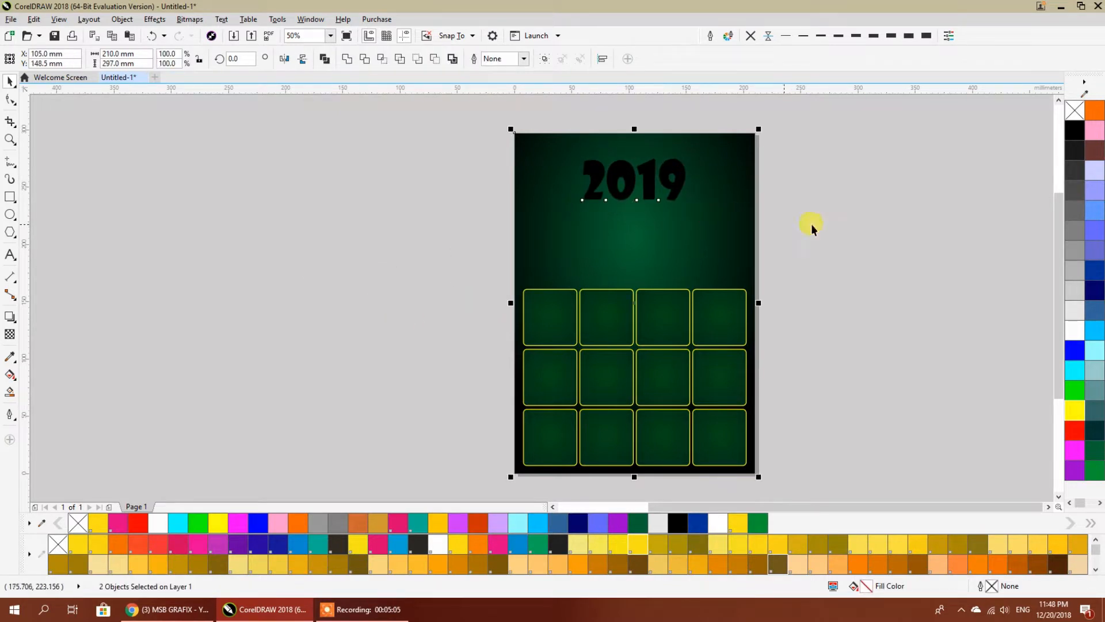
{"action": "left_click", "coordinate": [856, 220]}
Enlarge the 2019 text about its centre to about 168 mm wide and fill it with yellow (#FFFF00).
{"action": "left_click", "coordinate": [671, 205]}
{"action": "left_click_drag", "start_coordinate": [692, 213], "coordinate": [735, 238]}
{"action": "left_click", "coordinate": [740, 240]}
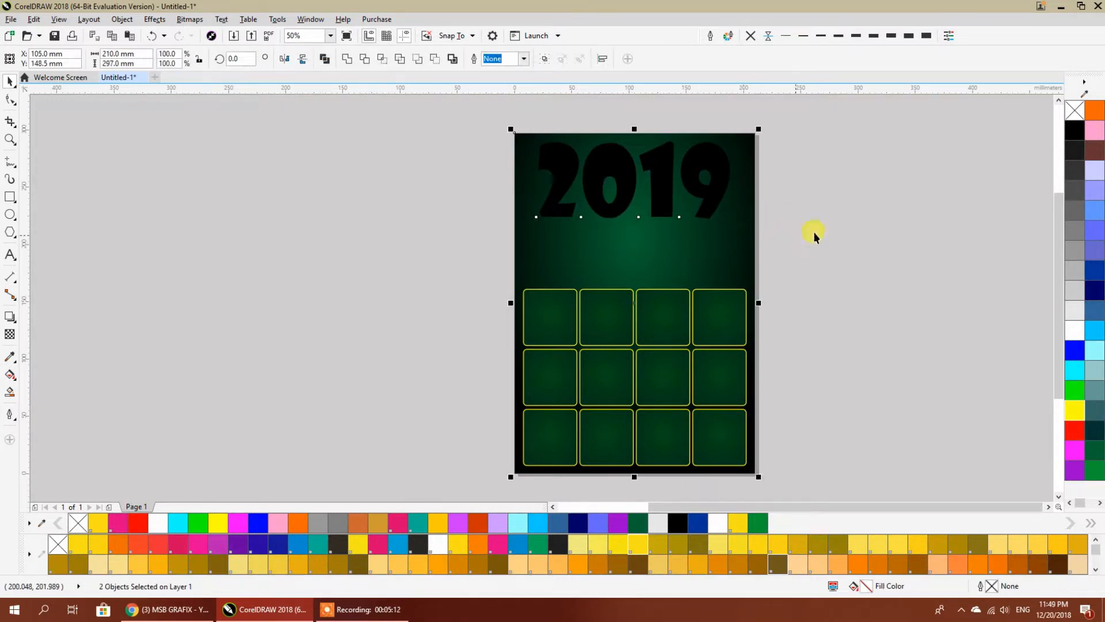
{"action": "left_click", "coordinate": [703, 202]}
{"action": "left_click", "coordinate": [1074, 410]}
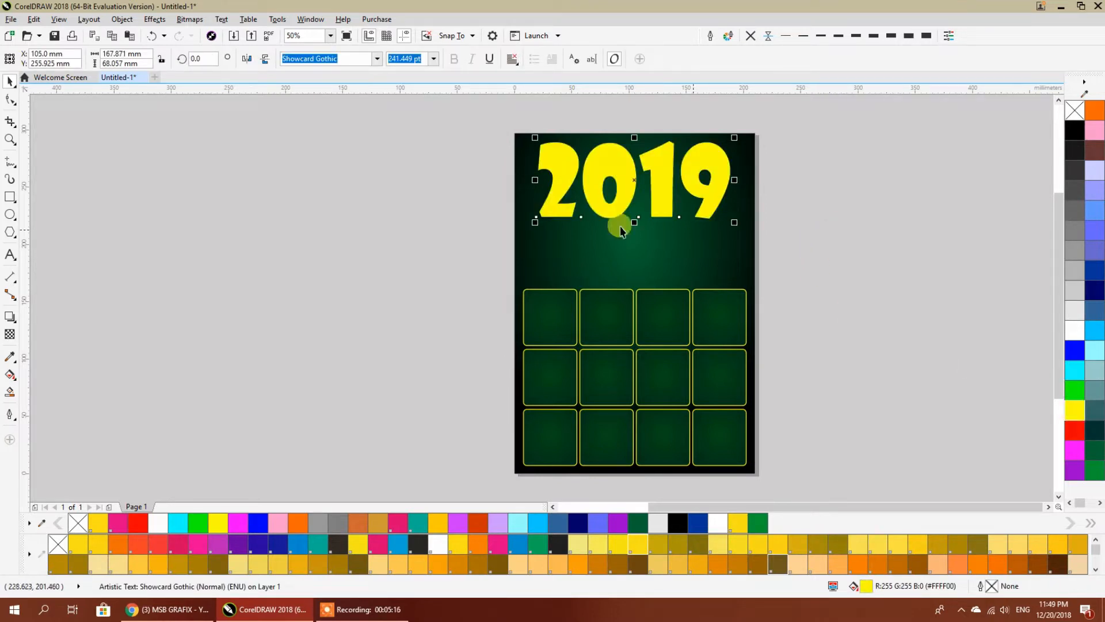
Apply an inside contour to the 2019 text with a 1.354 mm offset and 10 steps.
{"action": "left_click", "coordinate": [11, 374]}
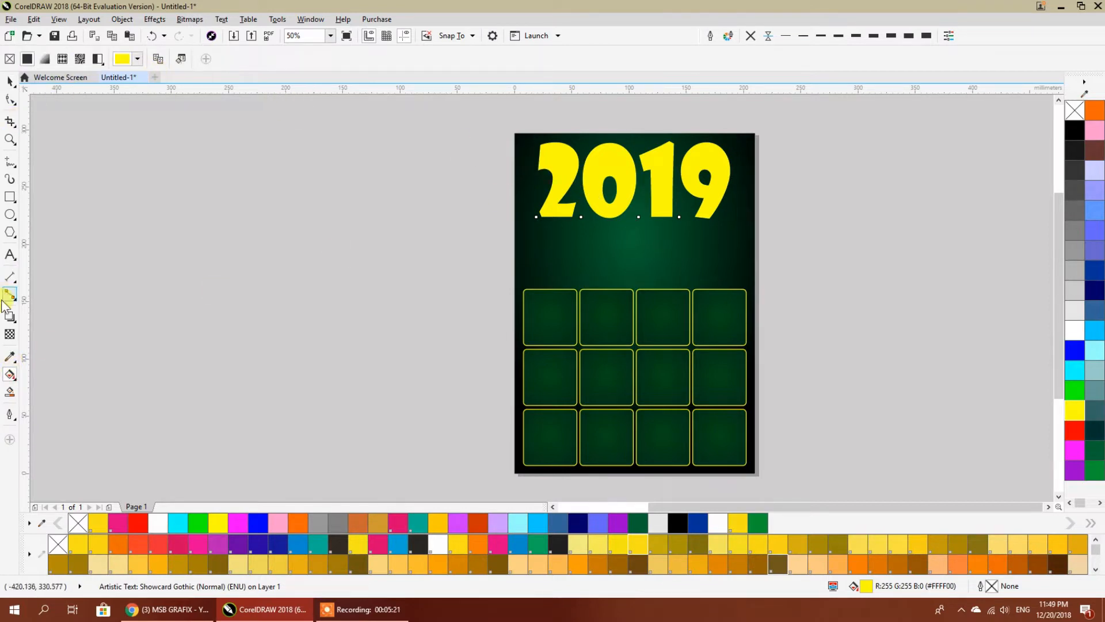
{"action": "left_click", "coordinate": [14, 324]}
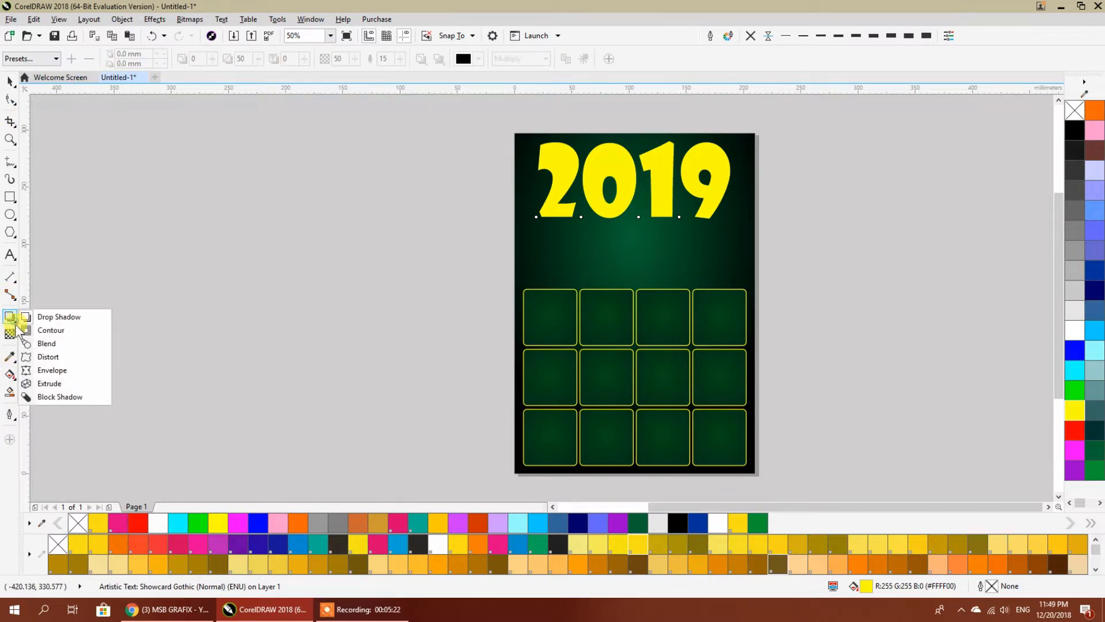
{"action": "left_click", "coordinate": [44, 331]}
{"action": "left_click_drag", "start_coordinate": [545, 156], "coordinate": [547, 163]}
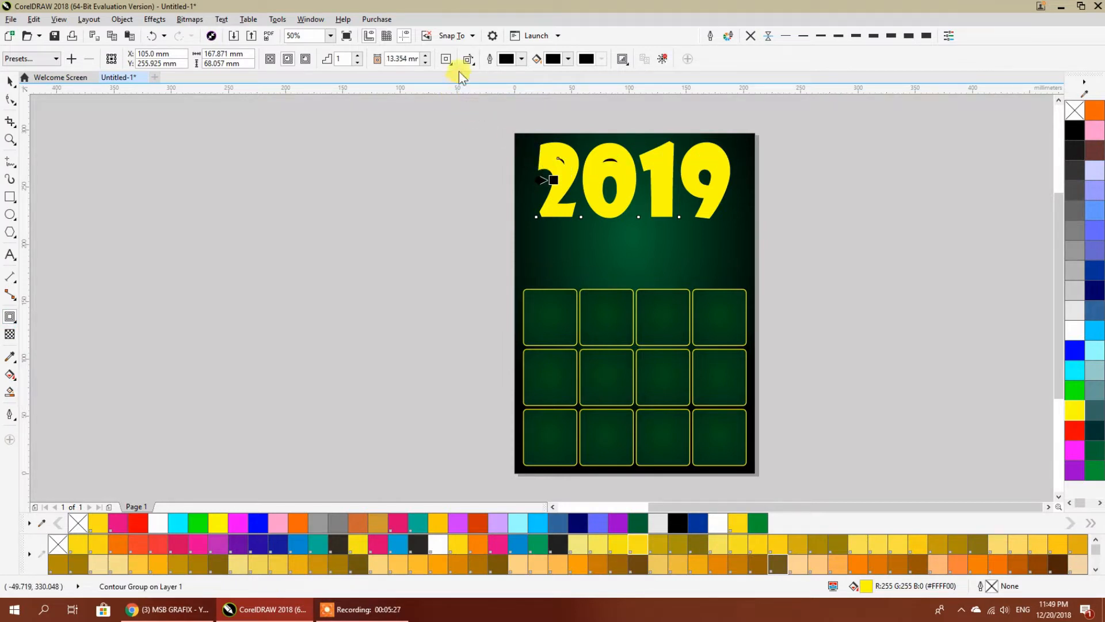
{"action": "type", "text": "5"}
{"action": "key", "text": "Return"}
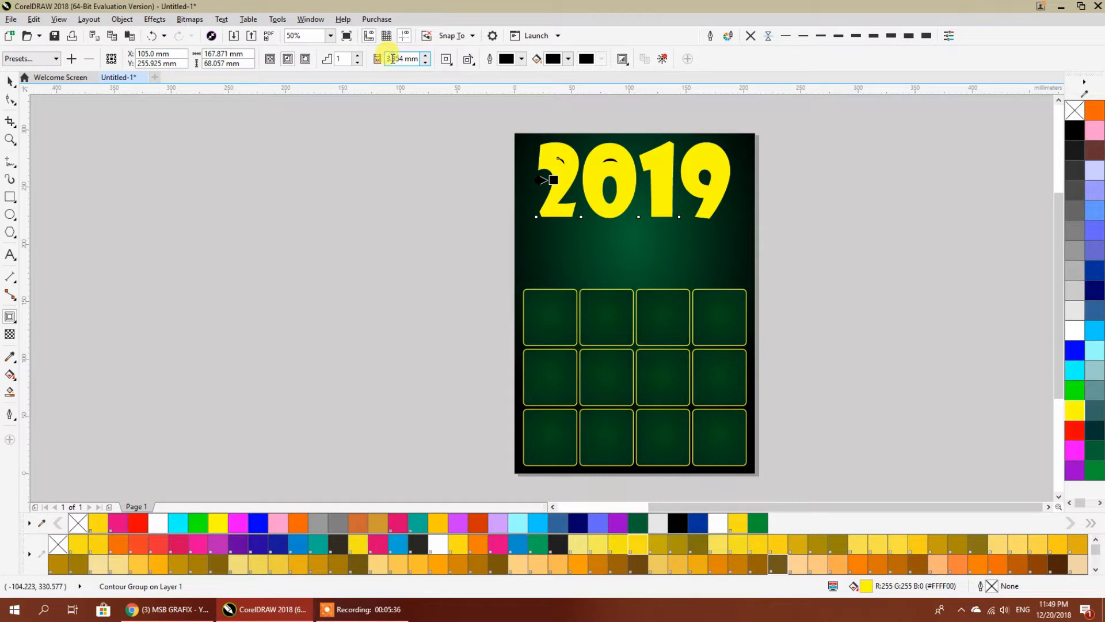
{"action": "key", "text": "Return"}
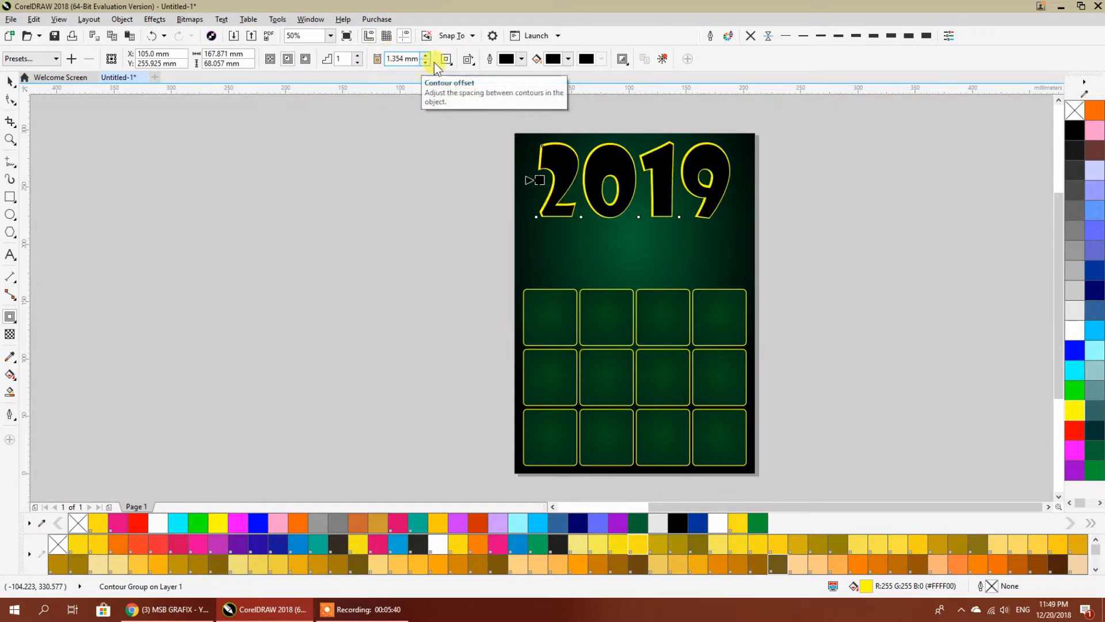
{"action": "left_click_drag", "start_coordinate": [355, 56], "coordinate": [355, 56]}
{"action": "left_click", "coordinate": [356, 55]}
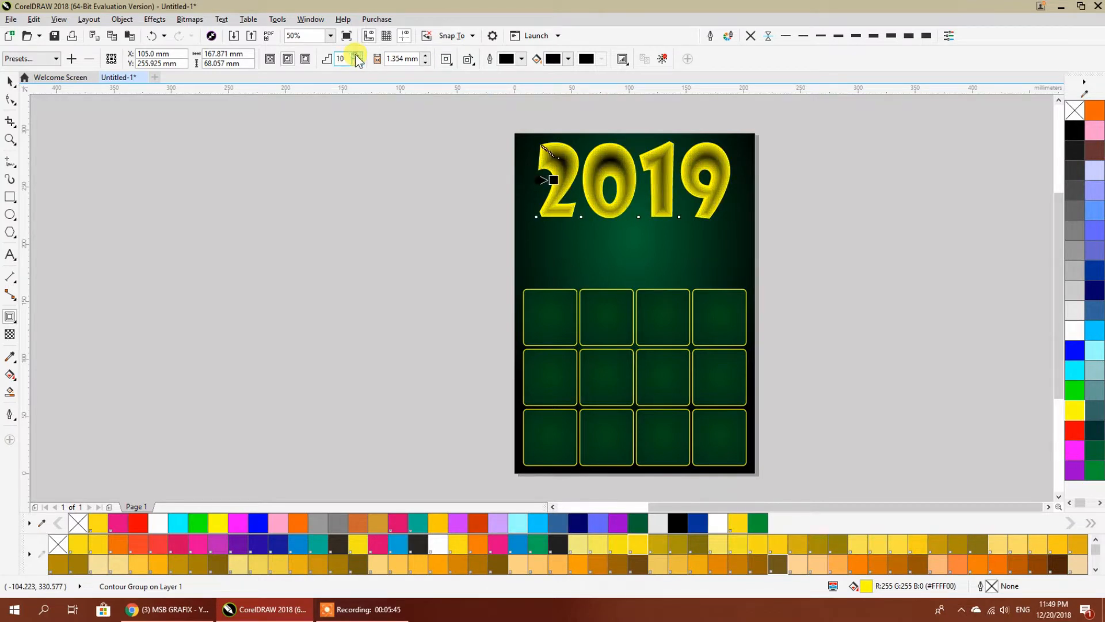
Set the contour's fill colour to red (#FF0000) using the RGB colour model.
{"action": "left_click", "coordinate": [506, 58]}
{"action": "left_click", "coordinate": [561, 58]}
{"action": "left_click", "coordinate": [562, 58]}
{"action": "left_click_drag", "start_coordinate": [602, 130], "coordinate": [621, 121]}
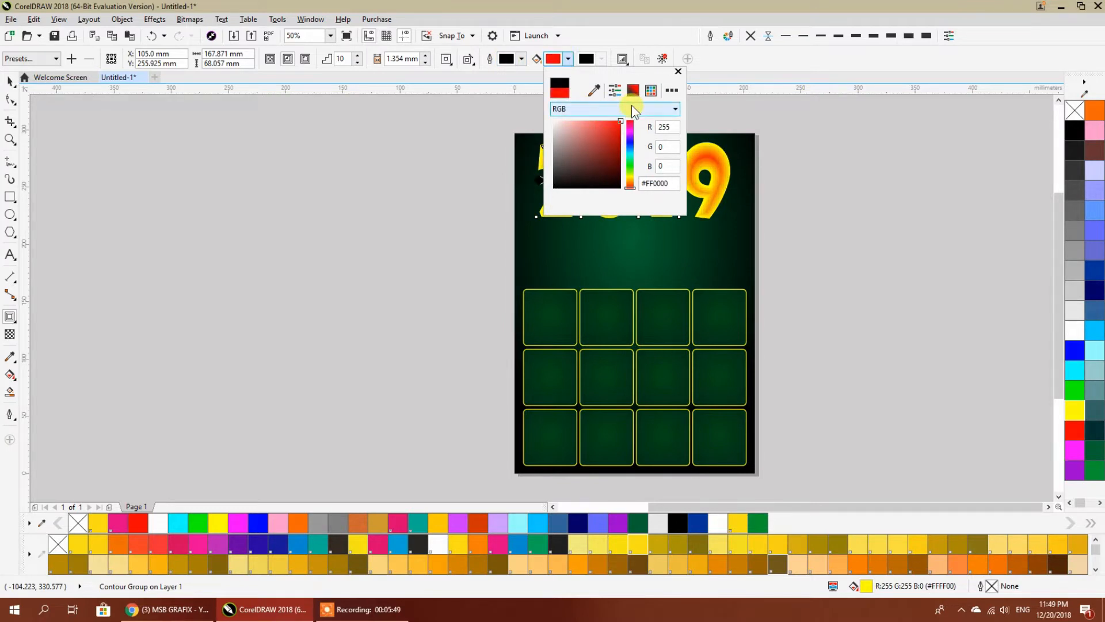
{"action": "left_click", "coordinate": [563, 108]}
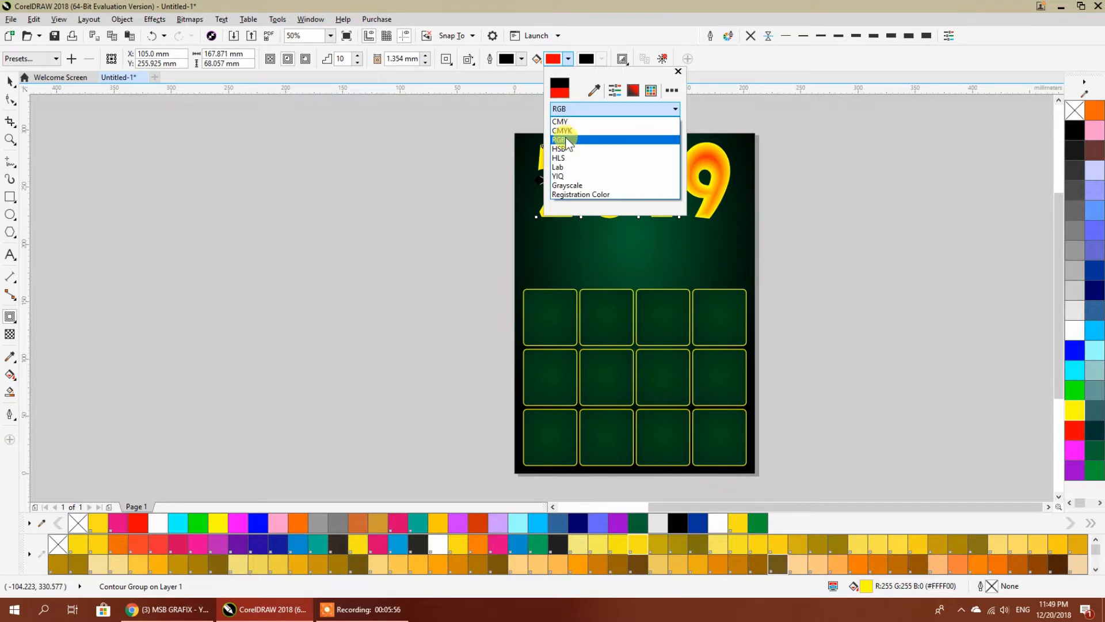
{"action": "left_click", "coordinate": [567, 140]}
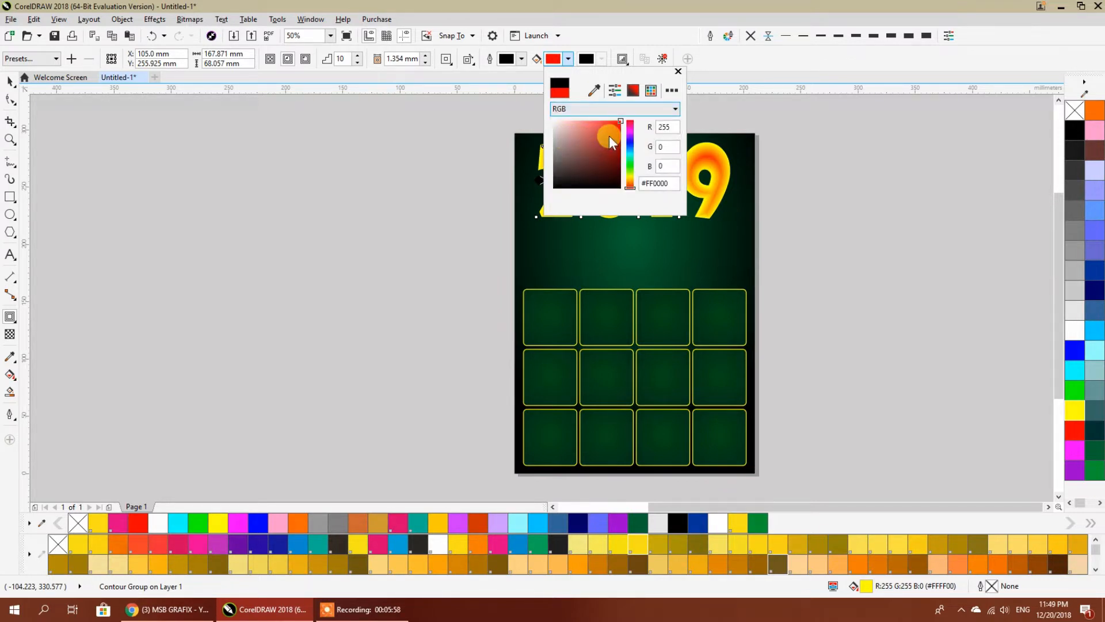
{"action": "left_click", "coordinate": [727, 67]}
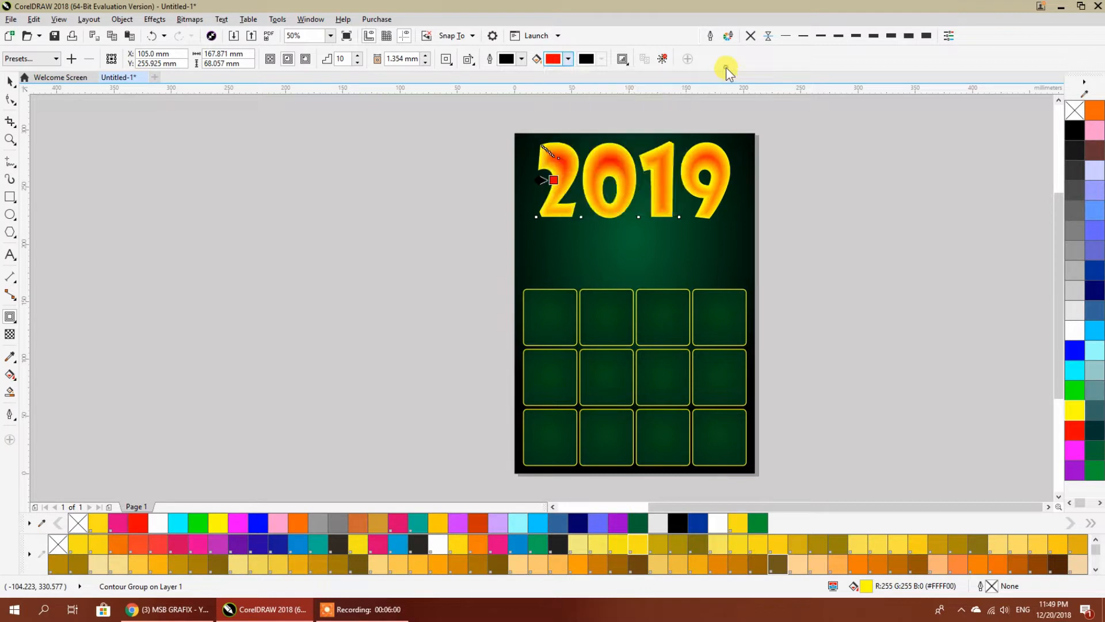
Fill the 2019 text with red (#FF0000) and set its contour's fill colour to yellow.
{"action": "left_click", "coordinate": [10, 81]}
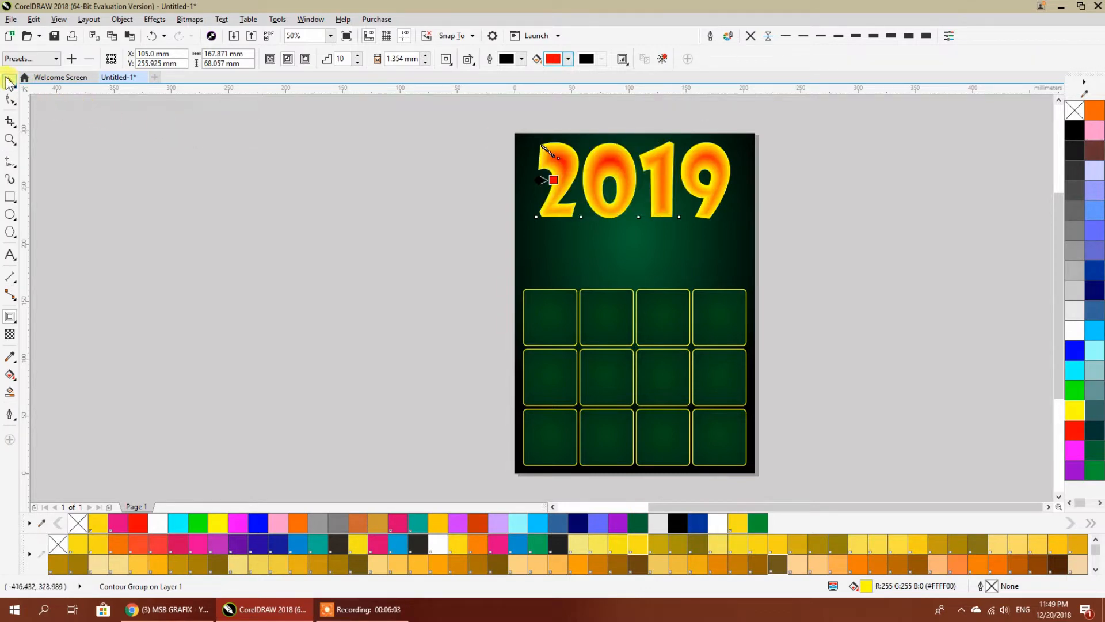
{"action": "left_click", "coordinate": [1074, 430]}
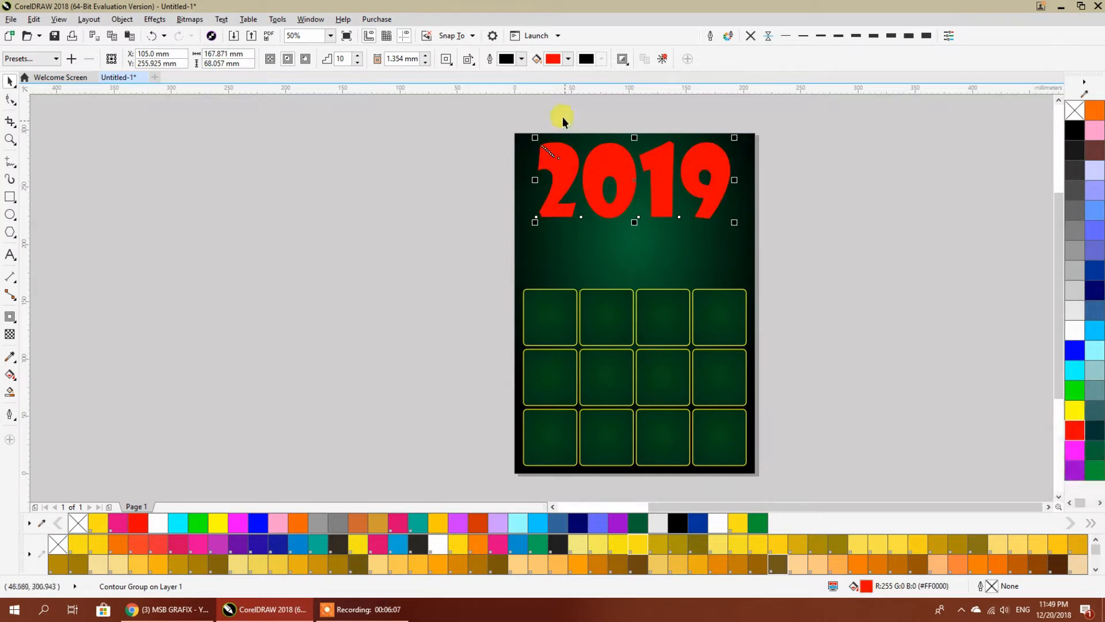
{"action": "left_click", "coordinate": [551, 61]}
{"action": "left_click_drag", "start_coordinate": [631, 185], "coordinate": [620, 123]}
{"action": "left_click", "coordinate": [9, 83]}
{"action": "left_click", "coordinate": [217, 166]}
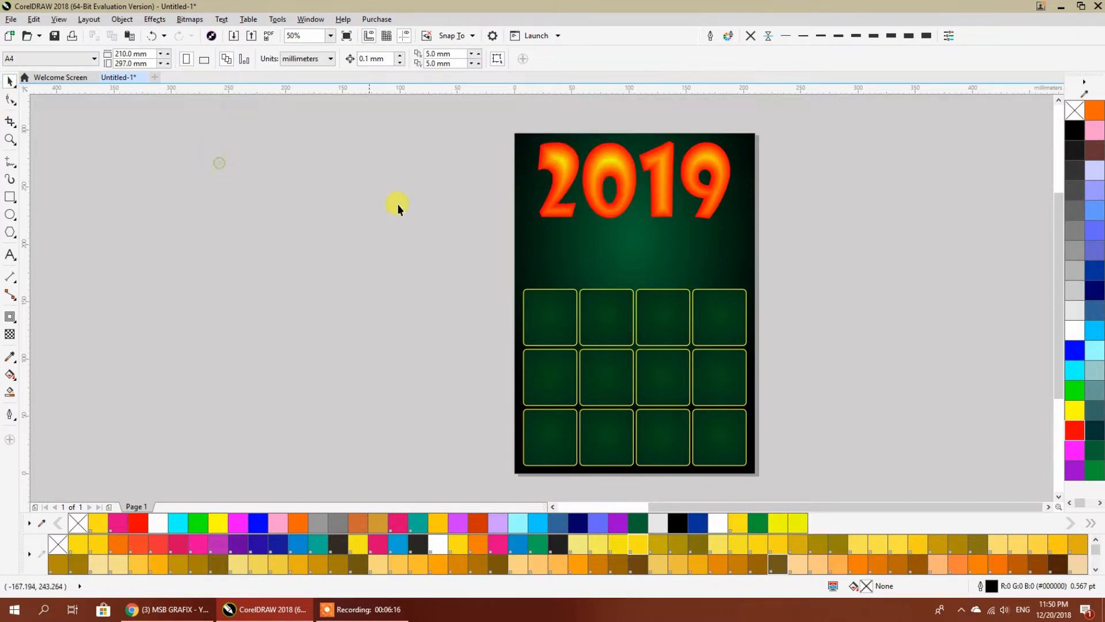
Move the contoured 2019 text slightly down and refine its contour to a 0.354 mm offset with 40 steps.
{"action": "left_click", "coordinate": [701, 217]}
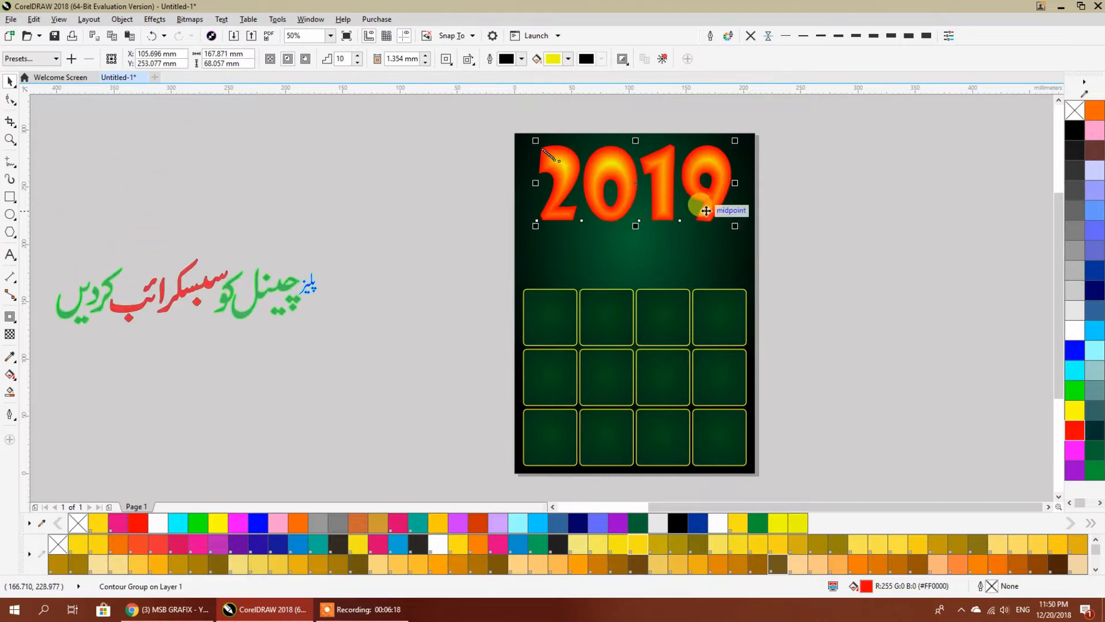
{"action": "scroll", "coordinate": [674, 170], "scroll_direction": "up", "scroll_amount": 2}
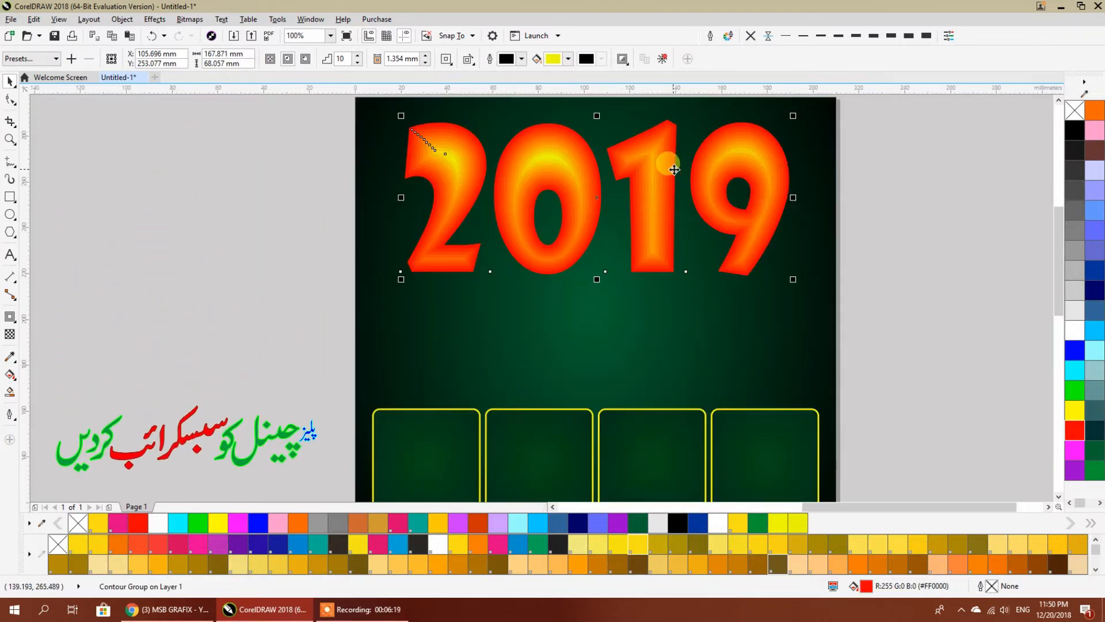
{"action": "left_click", "coordinate": [426, 62]}
{"action": "left_click", "coordinate": [426, 62]}
{"action": "left_click", "coordinate": [357, 55]}
{"action": "left_click", "coordinate": [358, 55]}
{"action": "left_click", "coordinate": [357, 56]}
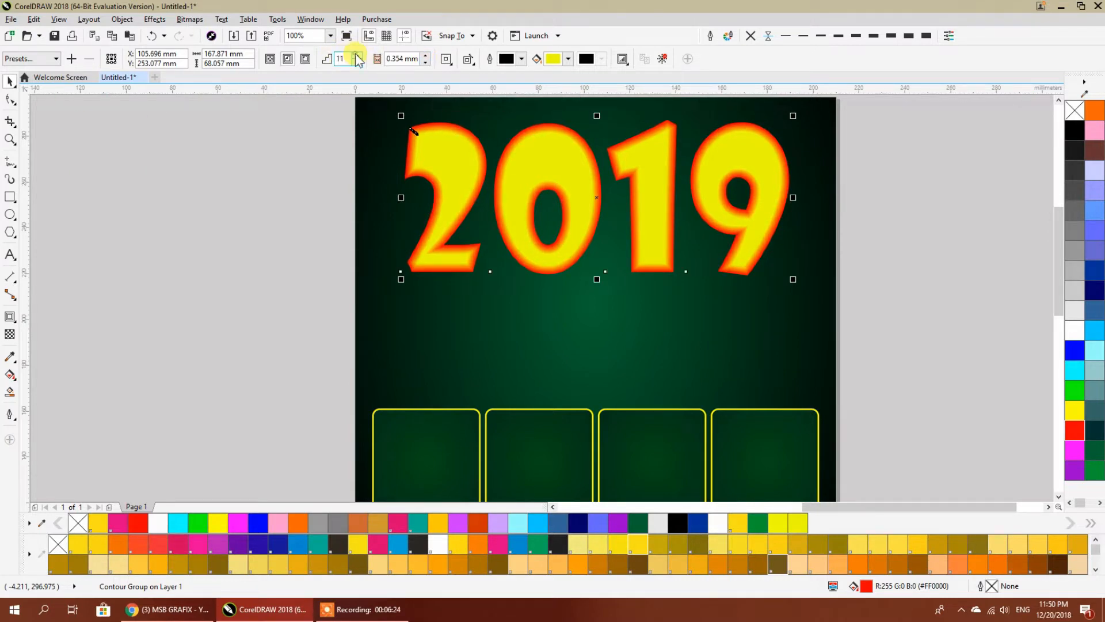
{"action": "left_click", "coordinate": [357, 55]}
{"action": "left_click", "coordinate": [357, 56]}
{"action": "left_click", "coordinate": [357, 56]}
{"action": "left_click", "coordinate": [357, 56]}
{"action": "left_click", "coordinate": [358, 56]}
{"action": "left_click", "coordinate": [358, 55]}
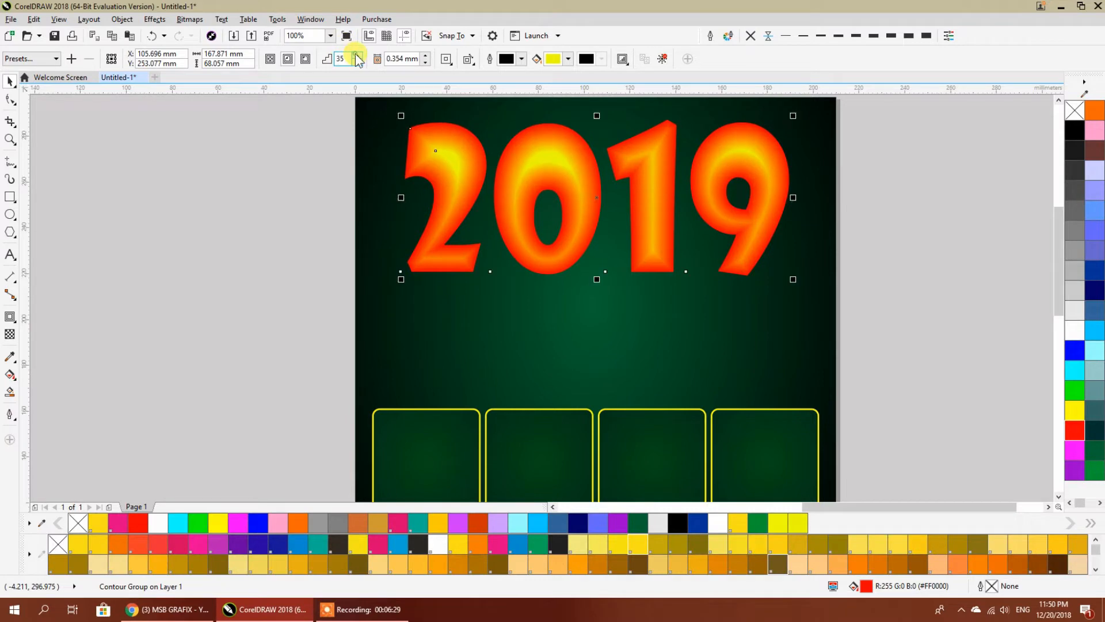
{"action": "left_click", "coordinate": [313, 190]}
Place a copy of the contoured 2019 text beside the page and clear the copy's contour.
{"action": "scroll", "coordinate": [693, 245], "scroll_direction": "down", "scroll_amount": 2}
{"action": "scroll", "coordinate": [692, 245], "scroll_direction": "up", "scroll_amount": 4}
{"action": "scroll", "coordinate": [683, 240], "scroll_direction": "down", "scroll_amount": 2}
{"action": "left_click_drag", "start_coordinate": [683, 239], "coordinate": [208, 254]}
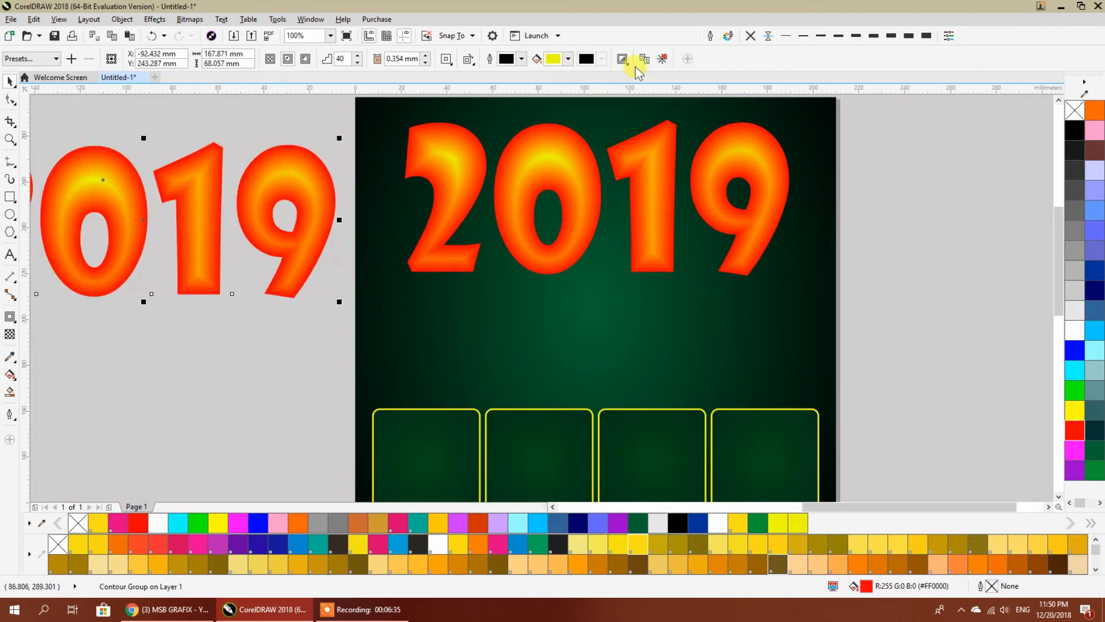
{"action": "left_click", "coordinate": [662, 58]}
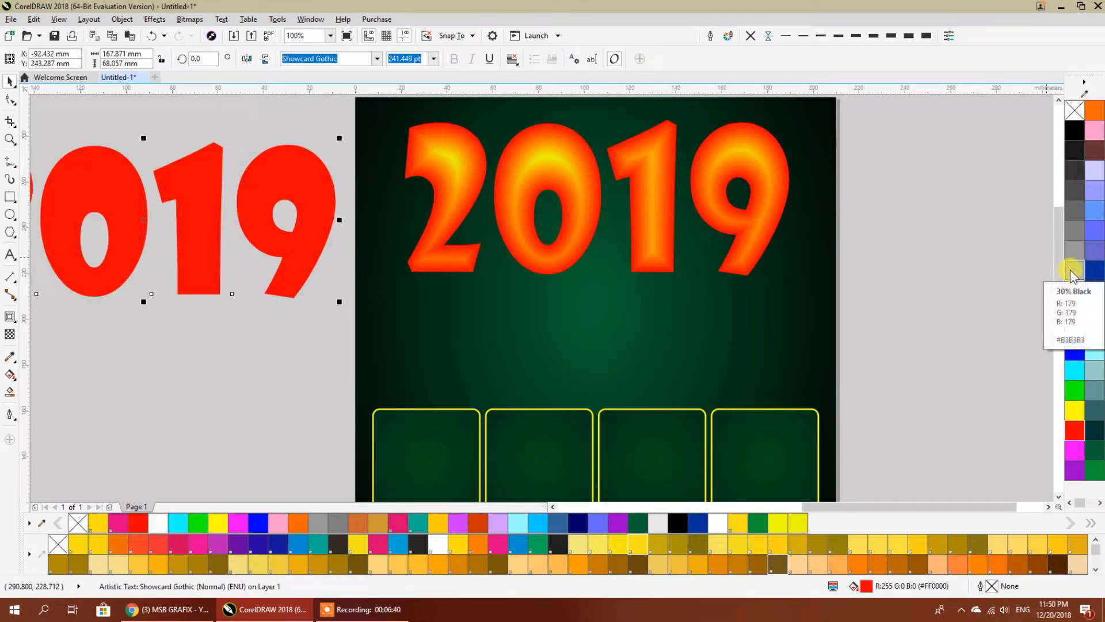
Fill the plain 2019 copy with blue and place it behind the contoured original, offset slightly down and to the right.
{"action": "left_click", "coordinate": [1074, 349]}
{"action": "left_click_drag", "start_coordinate": [316, 225], "coordinate": [780, 214]}
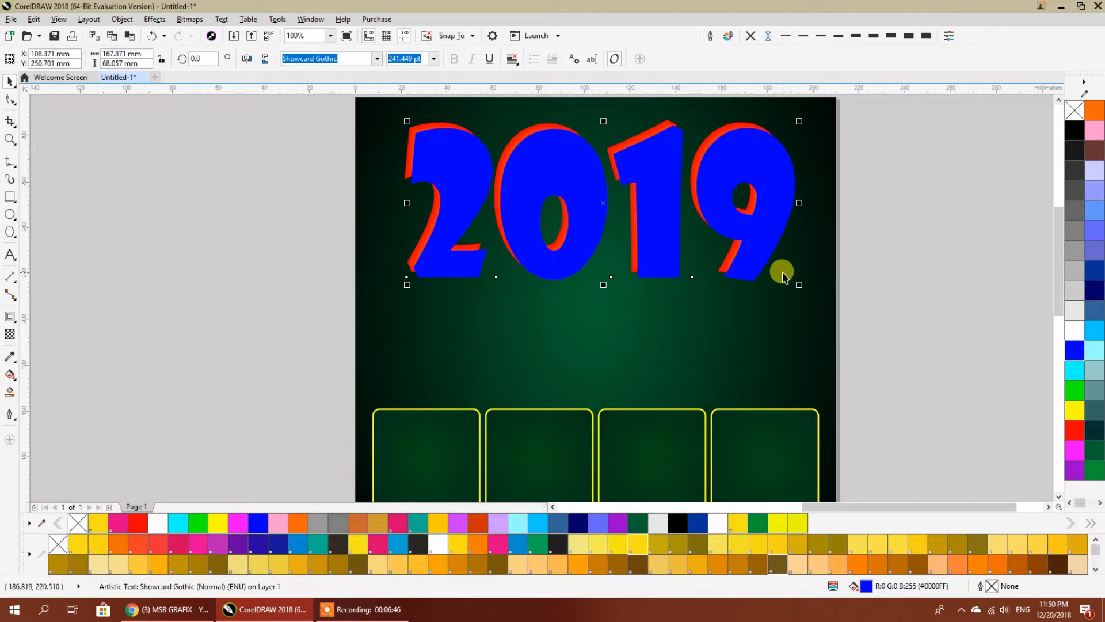
{"action": "key", "text": "ctrl+Page_Down"}
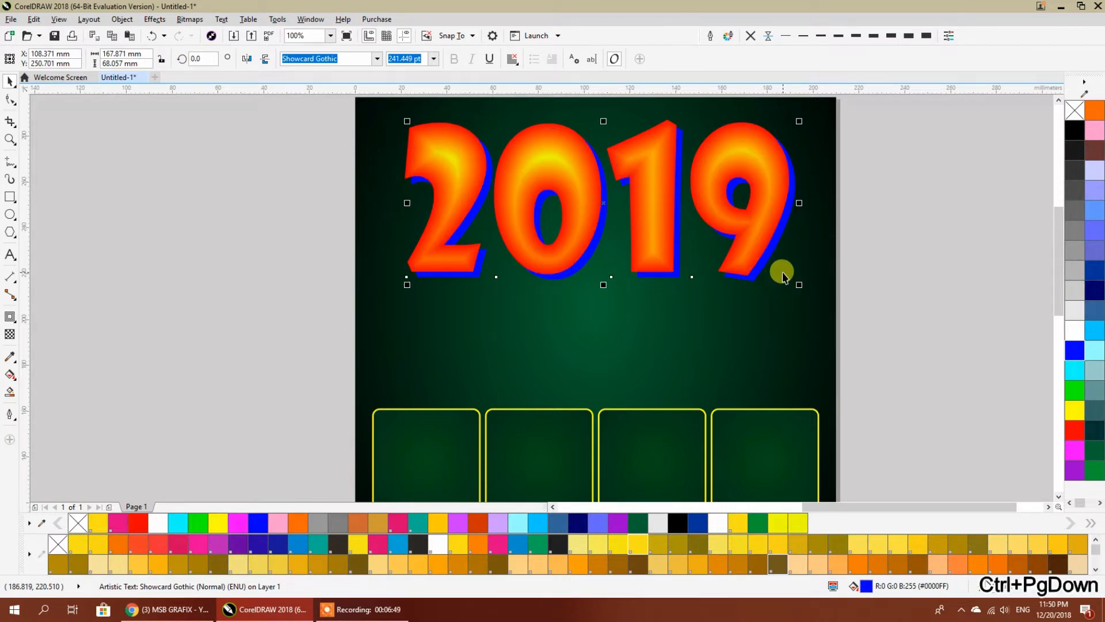
Shift the rear 2019 copy closer to the original, to about X 107.7, Y 251.2 mm, and fill it dark brown (#663333).
{"action": "scroll", "coordinate": [783, 271], "scroll_direction": "up", "scroll_amount": 3}
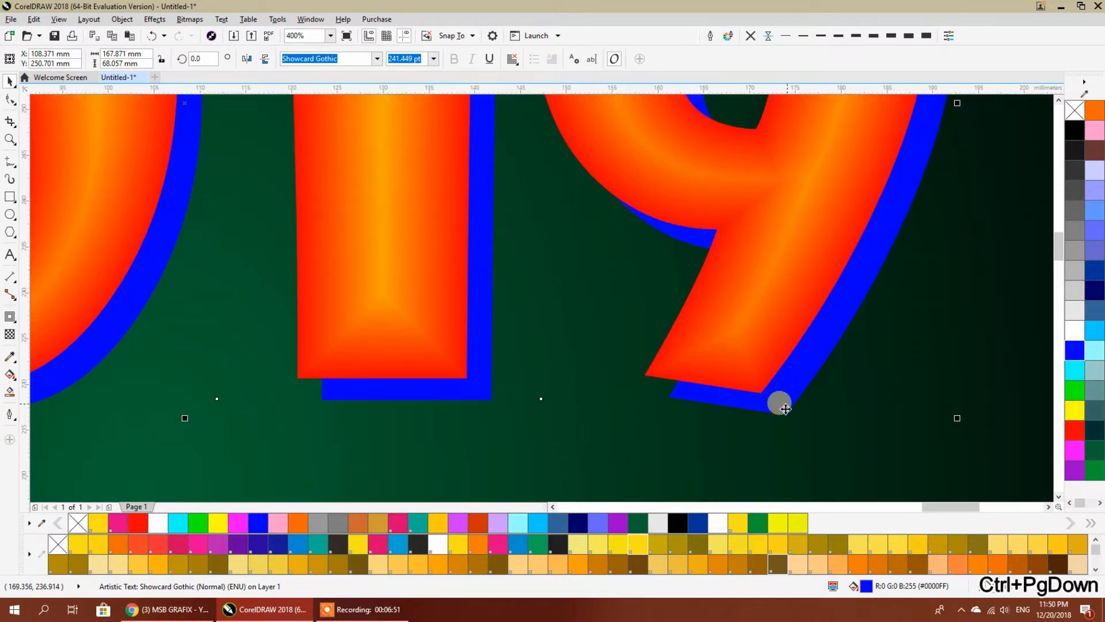
{"action": "scroll", "coordinate": [780, 399], "scroll_direction": "up", "scroll_amount": 3}
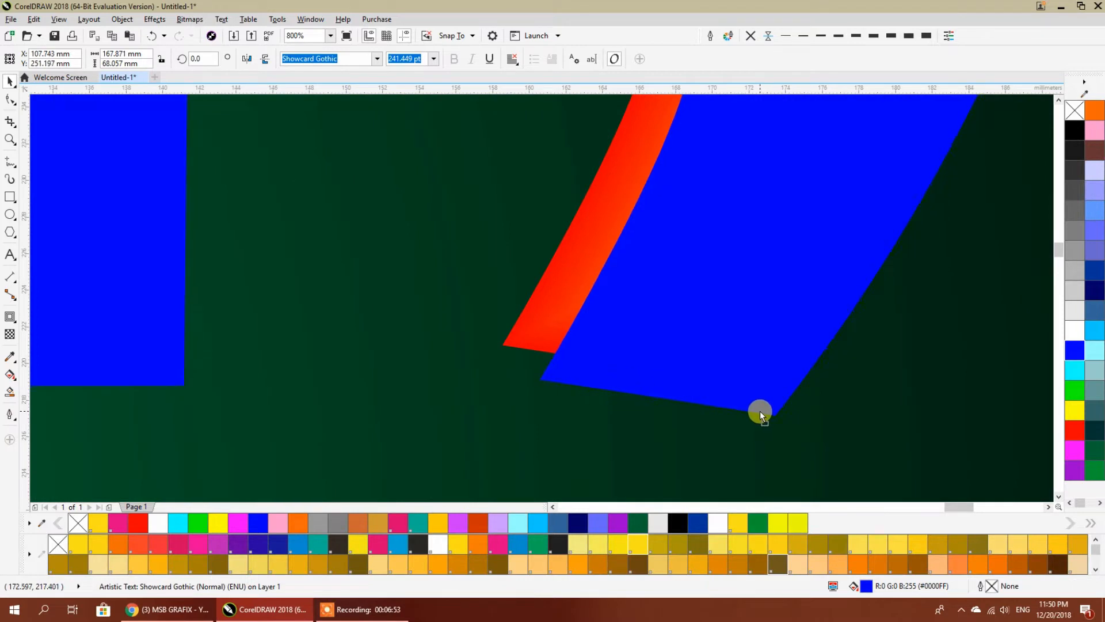
{"action": "scroll", "coordinate": [760, 410], "scroll_direction": "down", "scroll_amount": 3}
{"action": "left_click", "coordinate": [1095, 149]}
{"action": "scroll", "coordinate": [891, 235], "scroll_direction": "down", "scroll_amount": 2}
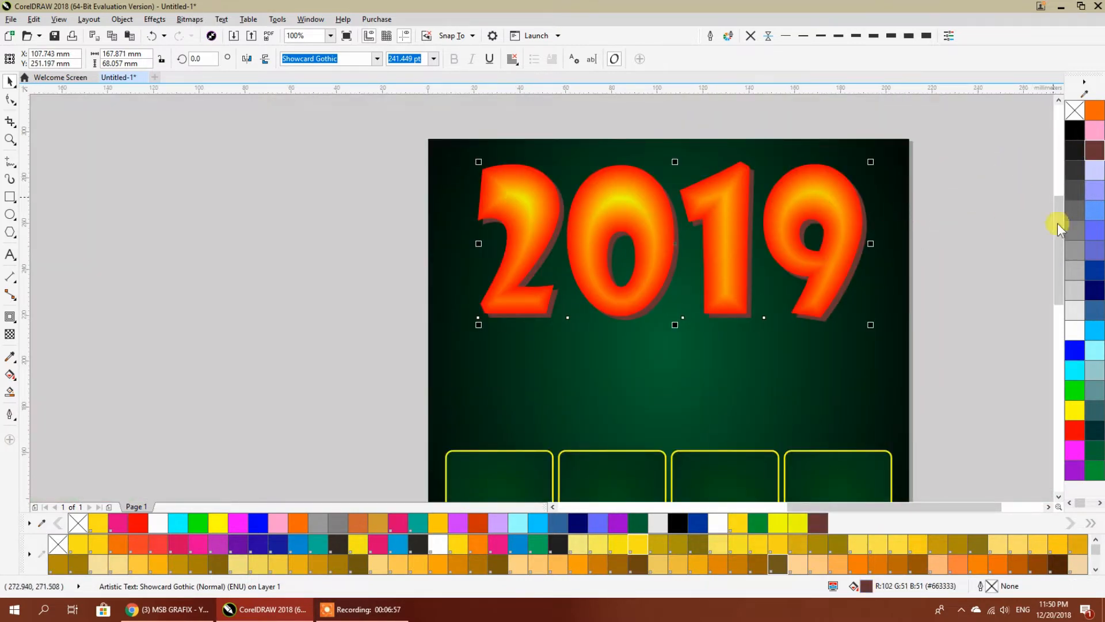
Fill the rear 2019 copy with yellow (#FFFF00).
{"action": "left_click", "coordinate": [1075, 409]}
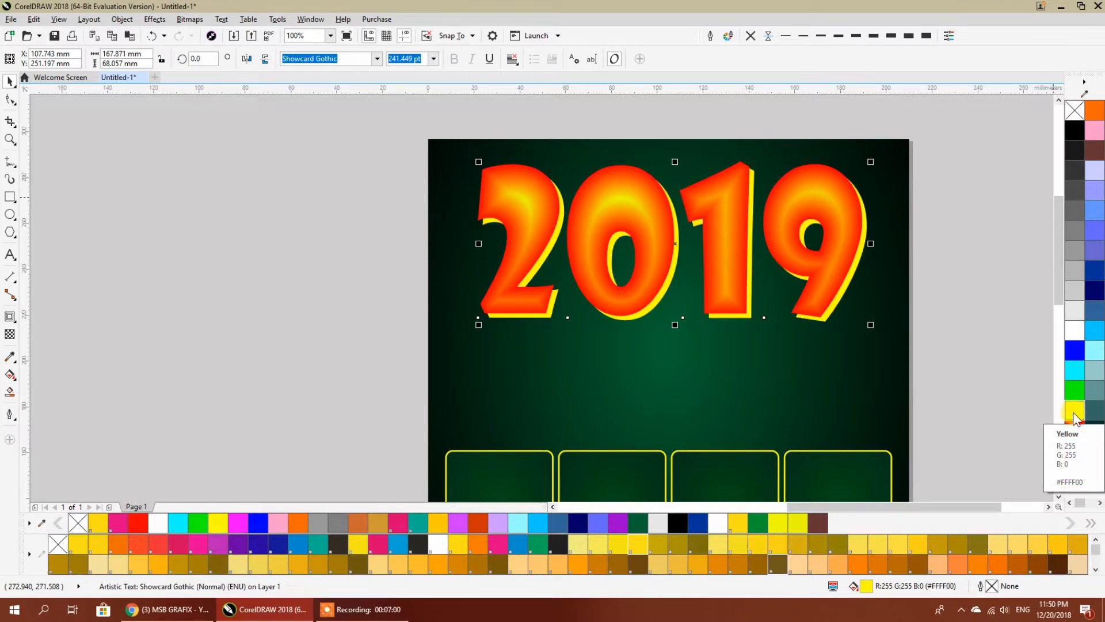
{"action": "left_click", "coordinate": [947, 266]}
{"action": "scroll", "coordinate": [948, 266], "scroll_direction": "down", "scroll_amount": 1}
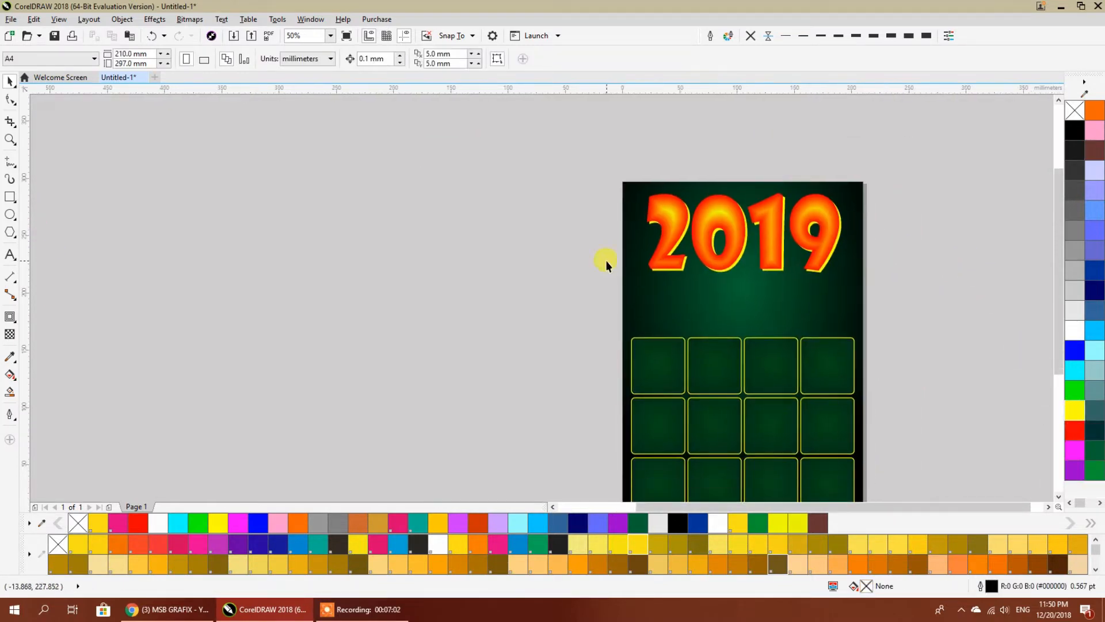
Place a copy of the yellow 2019 text beside the page and replace its wording with "Happy new Year".
{"action": "left_click", "coordinate": [675, 252]}
{"action": "left_click_drag", "start_coordinate": [675, 252], "coordinate": [345, 297]}
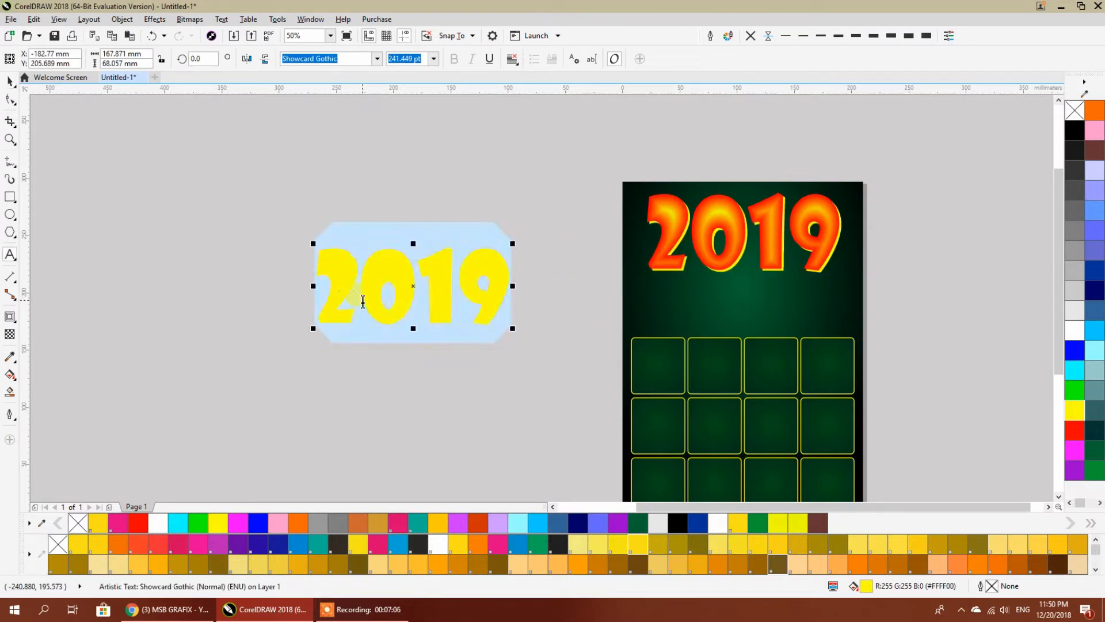
{"action": "type", "text": "HAPPR"}
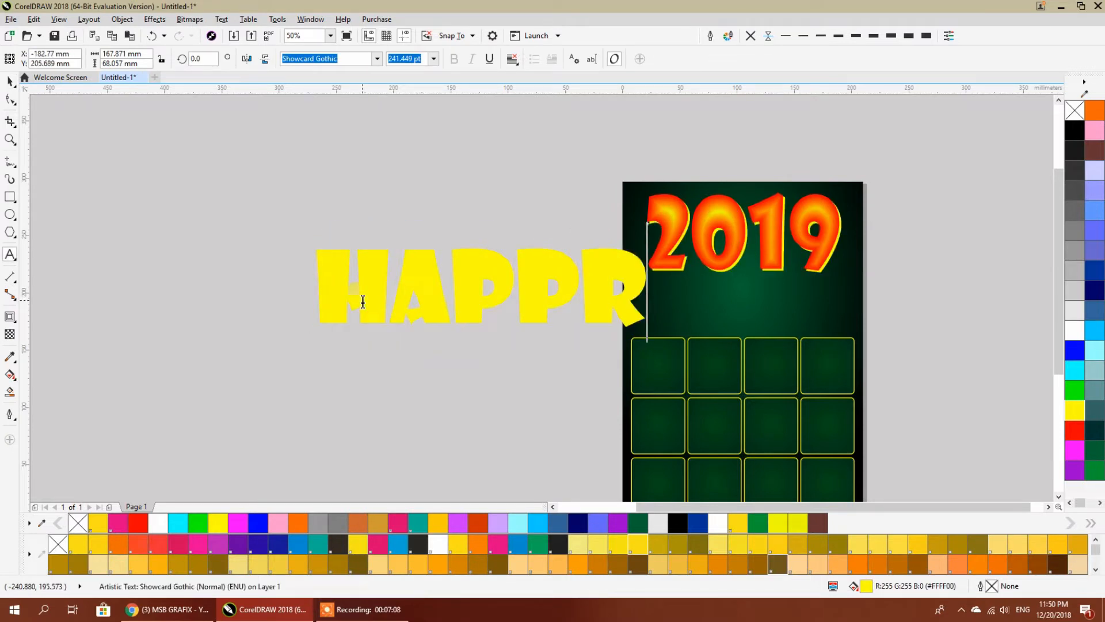
{"action": "key", "text": "BackSpace"}
{"action": "type", "text": "Y"}
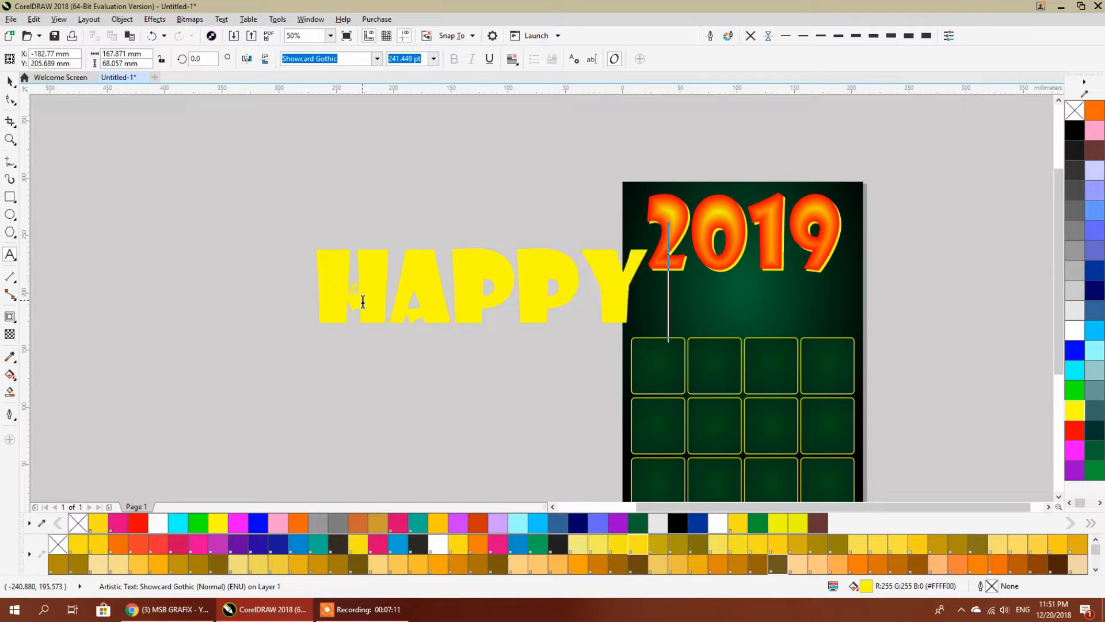
{"action": "type", "text": " NRE"}
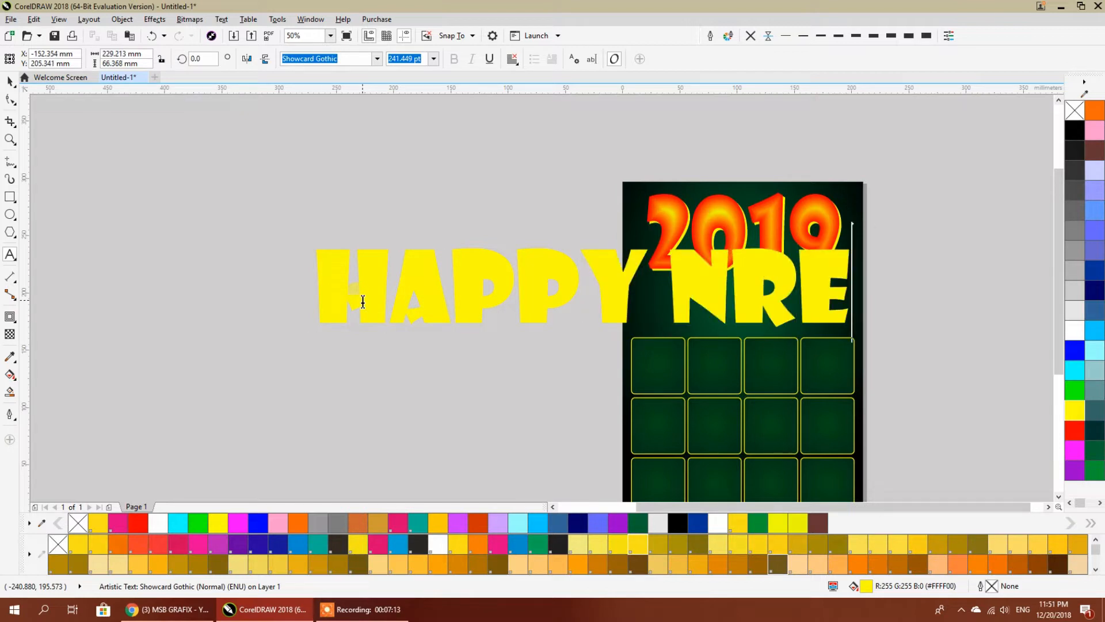
{"action": "key", "text": "BackSpace"}
{"action": "key", "text": "BackSpace"}
{"action": "type", "text": "EW YEAR"}
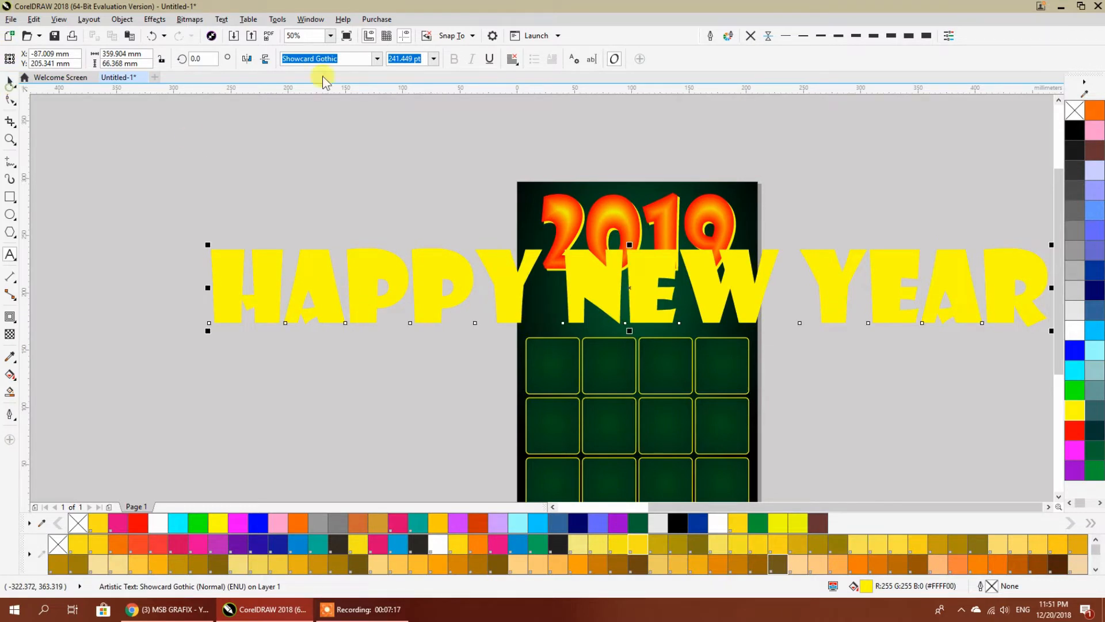
Set the greeting text to 48 pt and place it just below 2019, centred horizontally on the page background.
{"action": "left_click", "coordinate": [10, 81]}
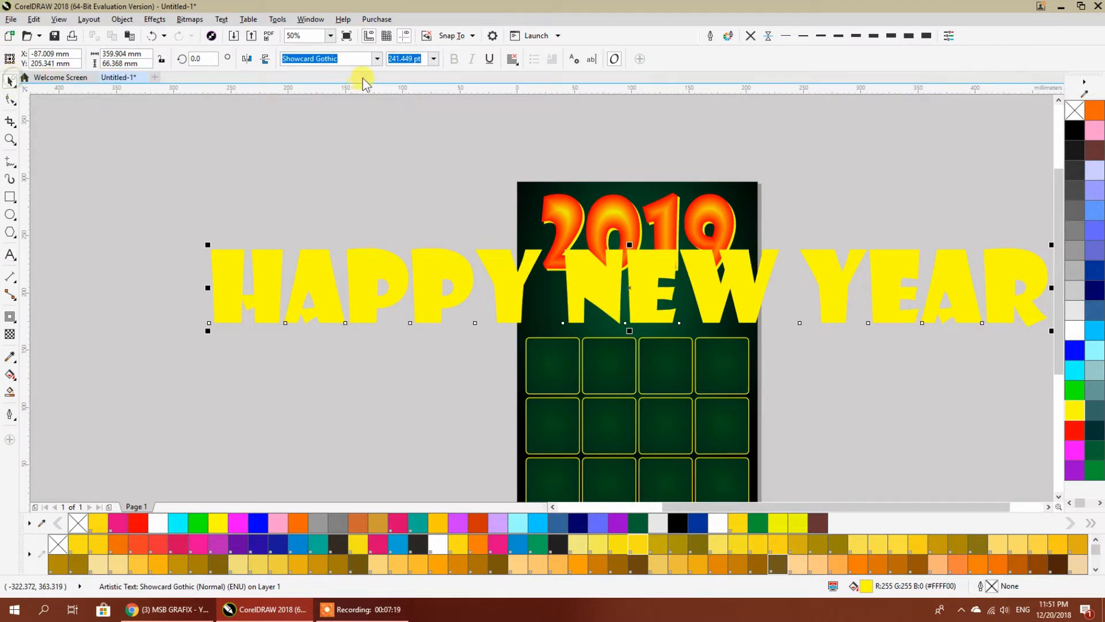
{"action": "left_click", "coordinate": [434, 59]}
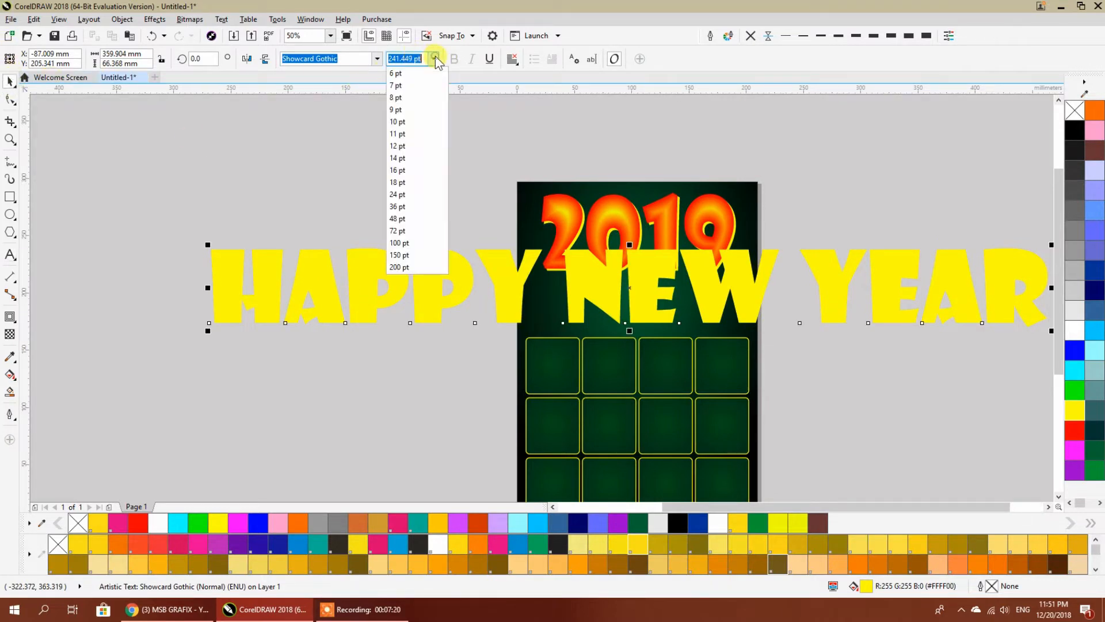
{"action": "left_click", "coordinate": [397, 219]}
{"action": "left_click_drag", "start_coordinate": [351, 315], "coordinate": [691, 286]}
{"action": "left_click", "coordinate": [734, 297], "text": "shift"}
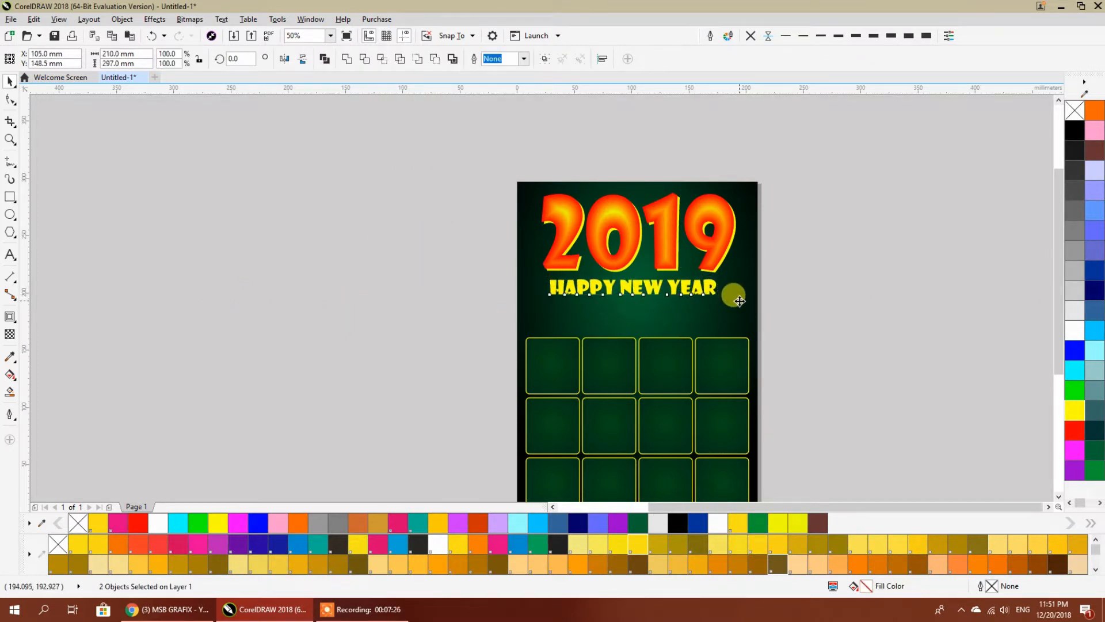
{"action": "left_click", "coordinate": [656, 286]}
Change the greeting's font to SelznickNormal and its size to 36 pt.
{"action": "left_click", "coordinate": [414, 60]}
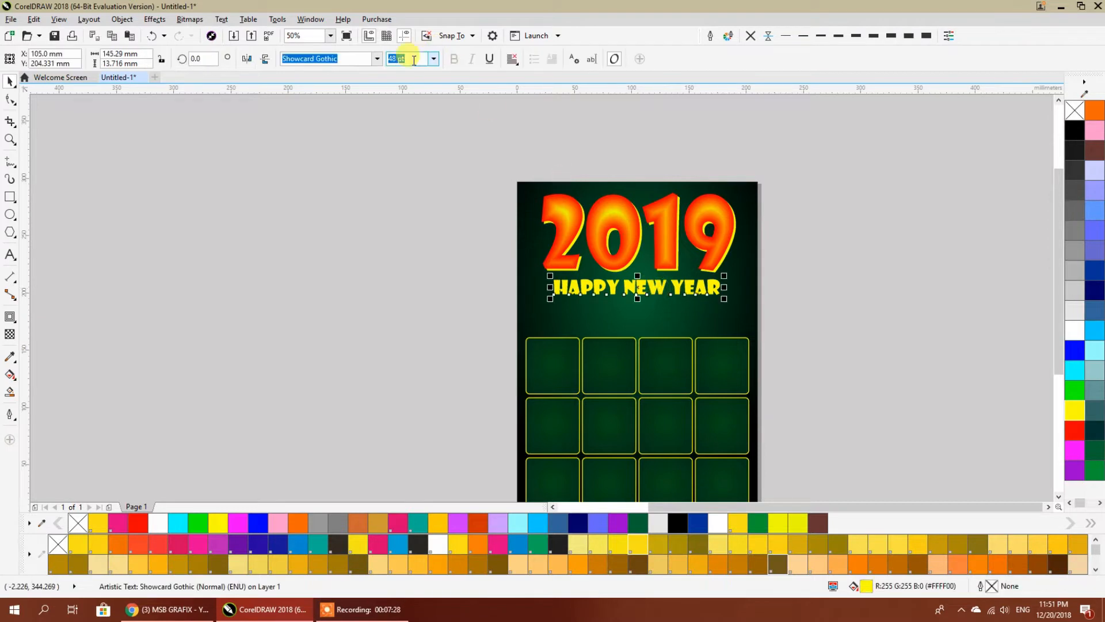
{"action": "left_click", "coordinate": [377, 58]}
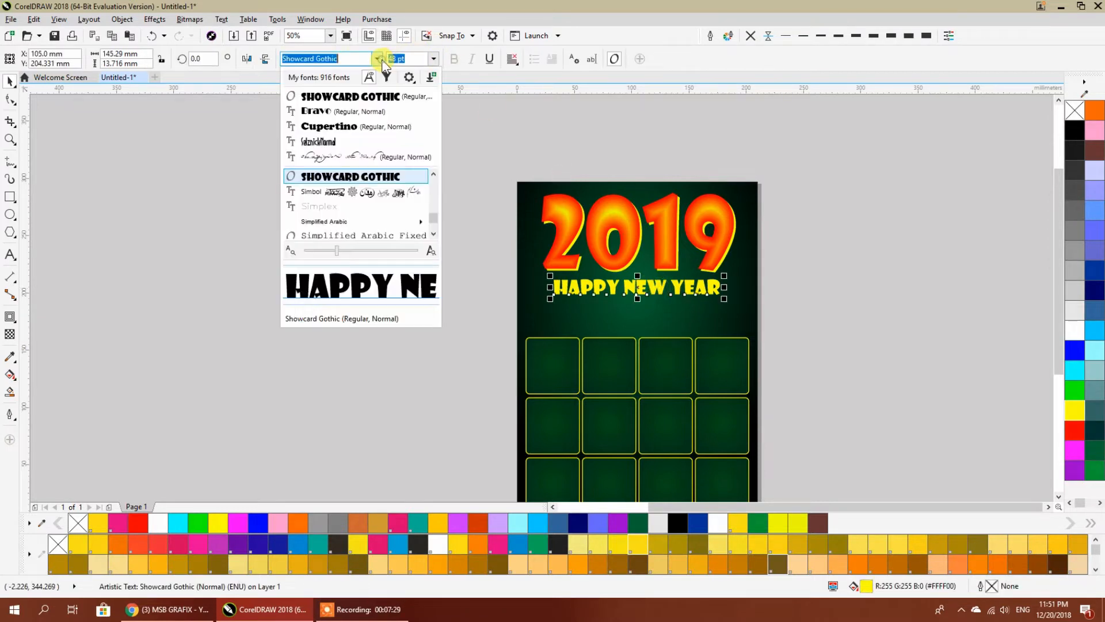
{"action": "left_click", "coordinate": [329, 141]}
{"action": "left_click", "coordinate": [433, 59]}
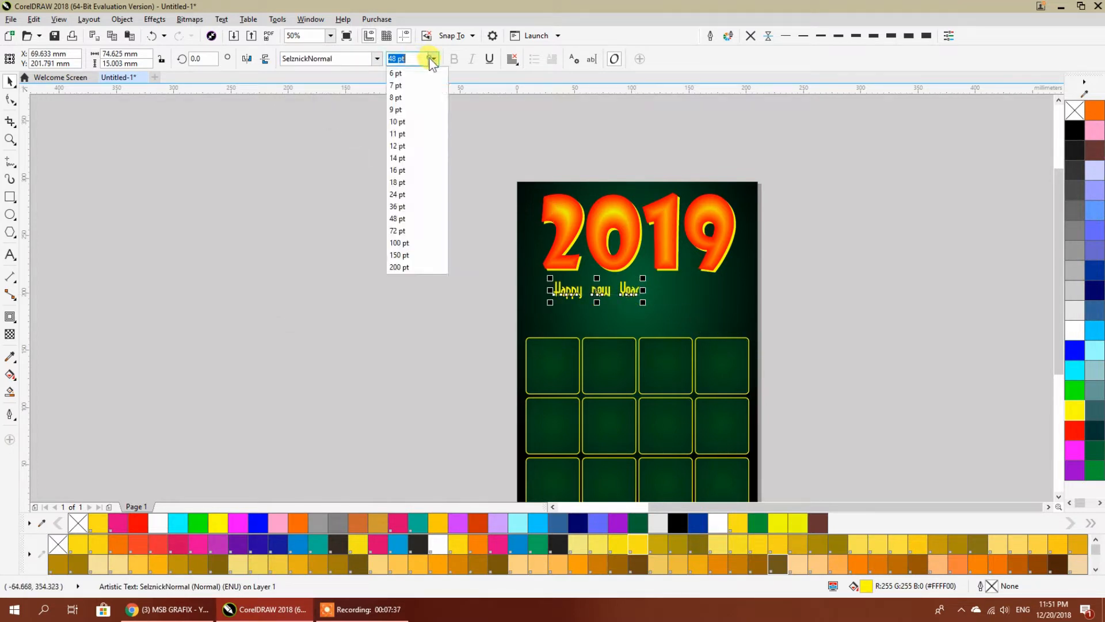
{"action": "left_click", "coordinate": [400, 209]}
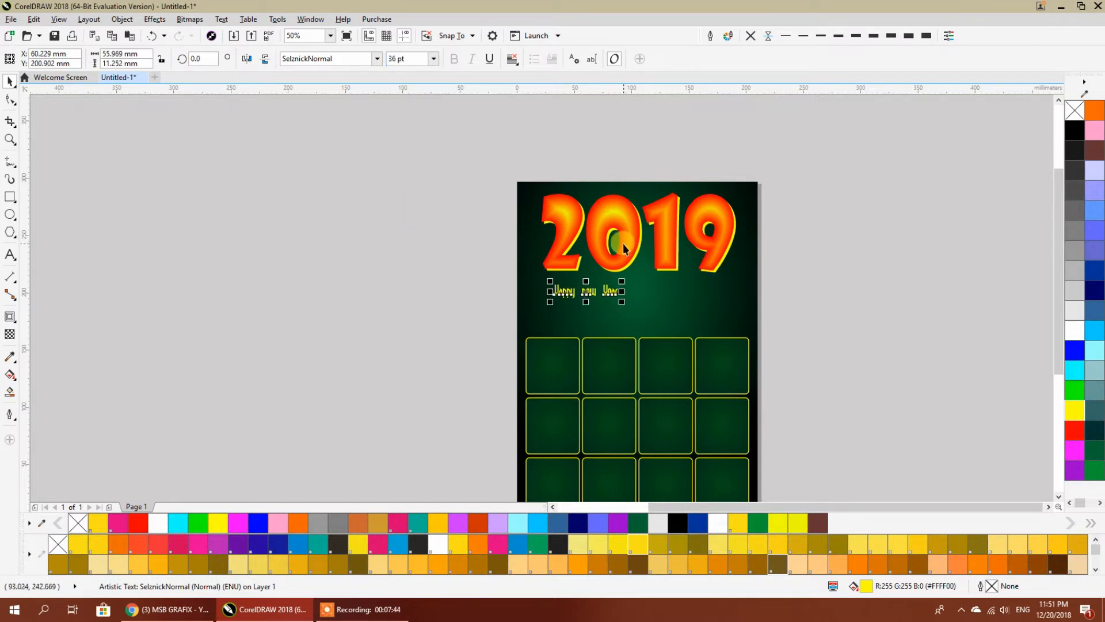
Group the 2019 title objects and move the group down to just above the box grid.
{"action": "left_click_drag", "start_coordinate": [412, 128], "coordinate": [821, 284]}
{"action": "key", "text": "ctrl+g"}
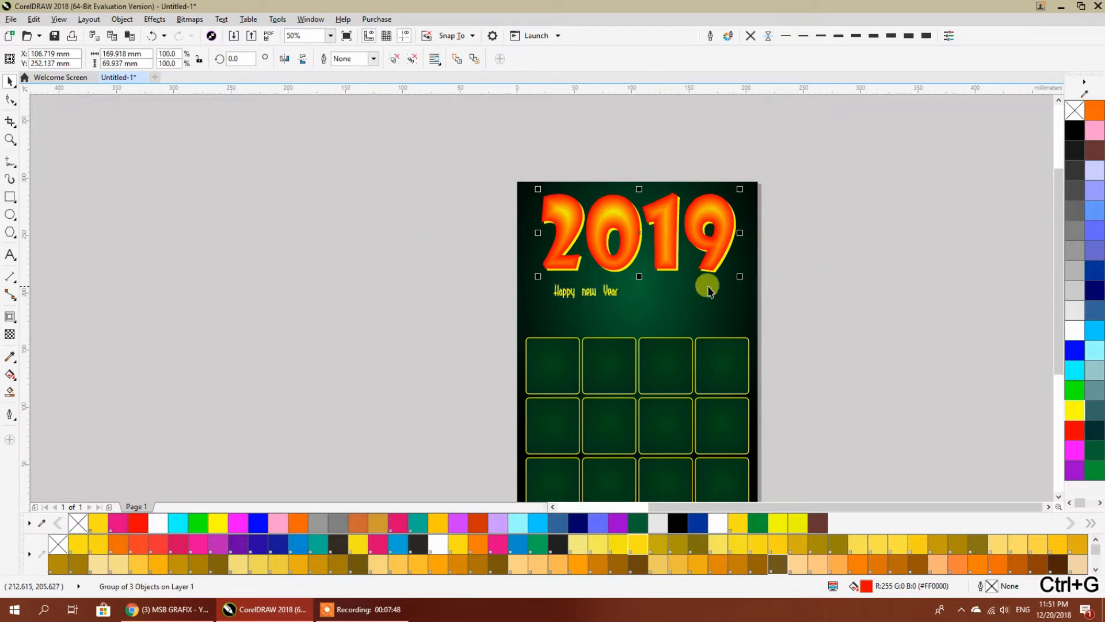
{"action": "left_click_drag", "start_coordinate": [665, 266], "coordinate": [668, 316]}
{"action": "left_click", "coordinate": [771, 294]}
Place the greeting above the "19" of the title and restyle it in Champignon Alt Swash at about 49 pt.
{"action": "left_click_drag", "start_coordinate": [569, 300], "coordinate": [708, 236]}
{"action": "scroll", "coordinate": [739, 251], "scroll_direction": "up", "scroll_amount": 2}
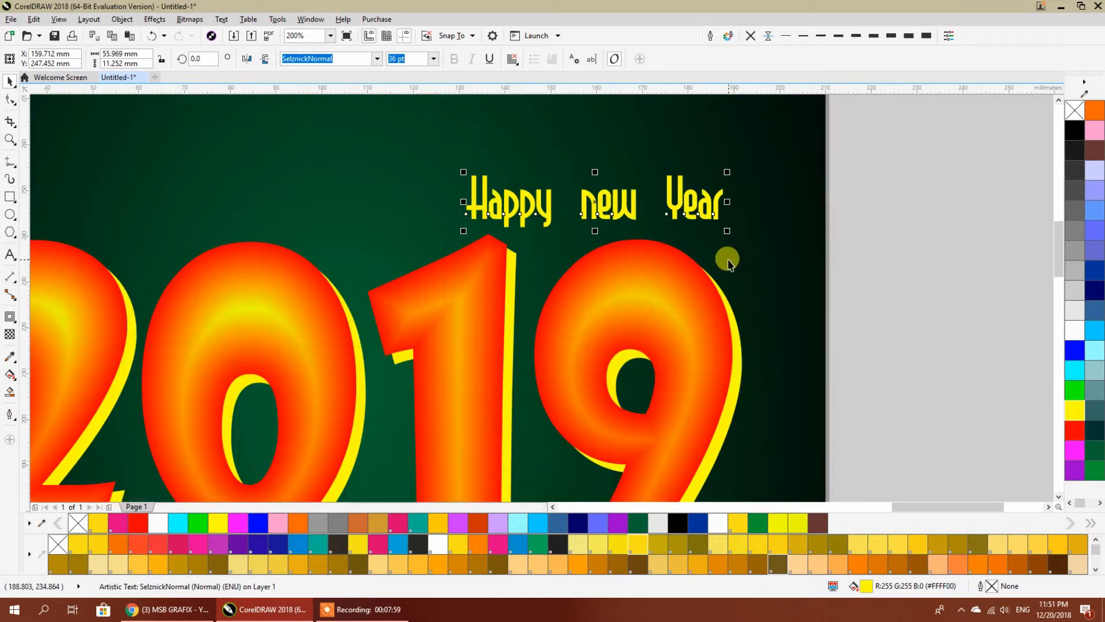
{"action": "left_click", "coordinate": [378, 59]}
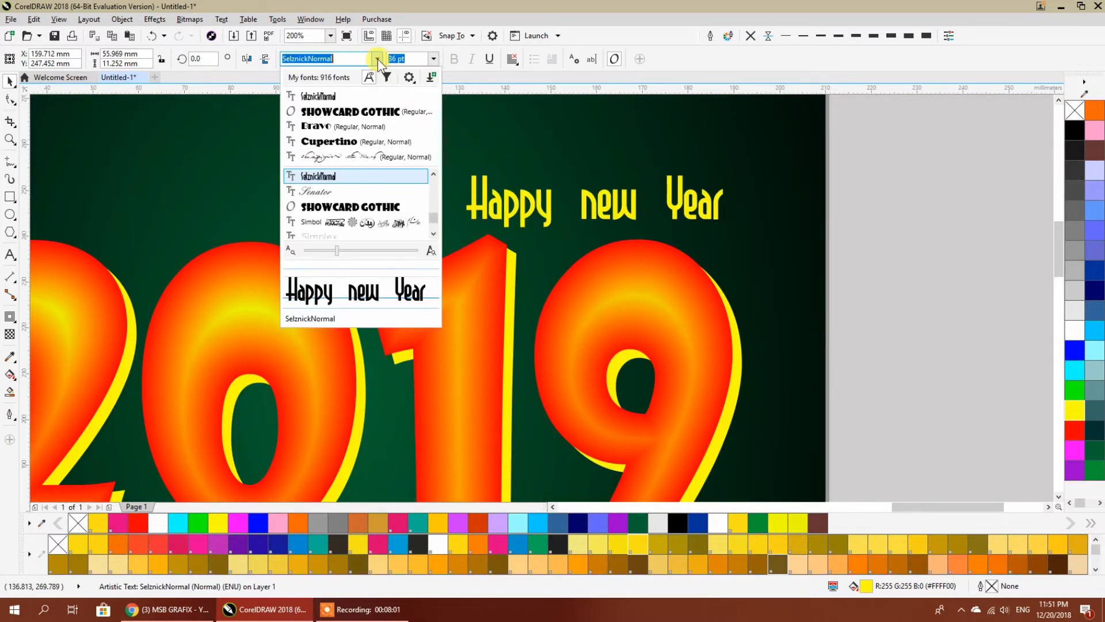
{"action": "scroll", "coordinate": [339, 198], "scroll_direction": "down", "scroll_amount": 2}
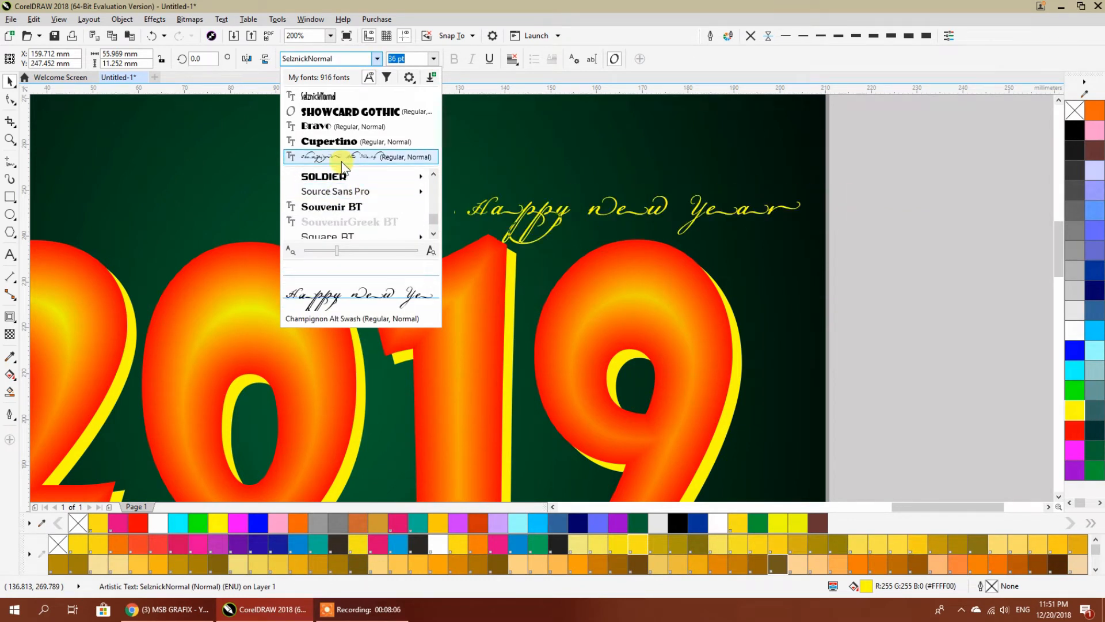
{"action": "left_click", "coordinate": [344, 165]}
{"action": "left_click_drag", "start_coordinate": [467, 192], "coordinate": [340, 169]}
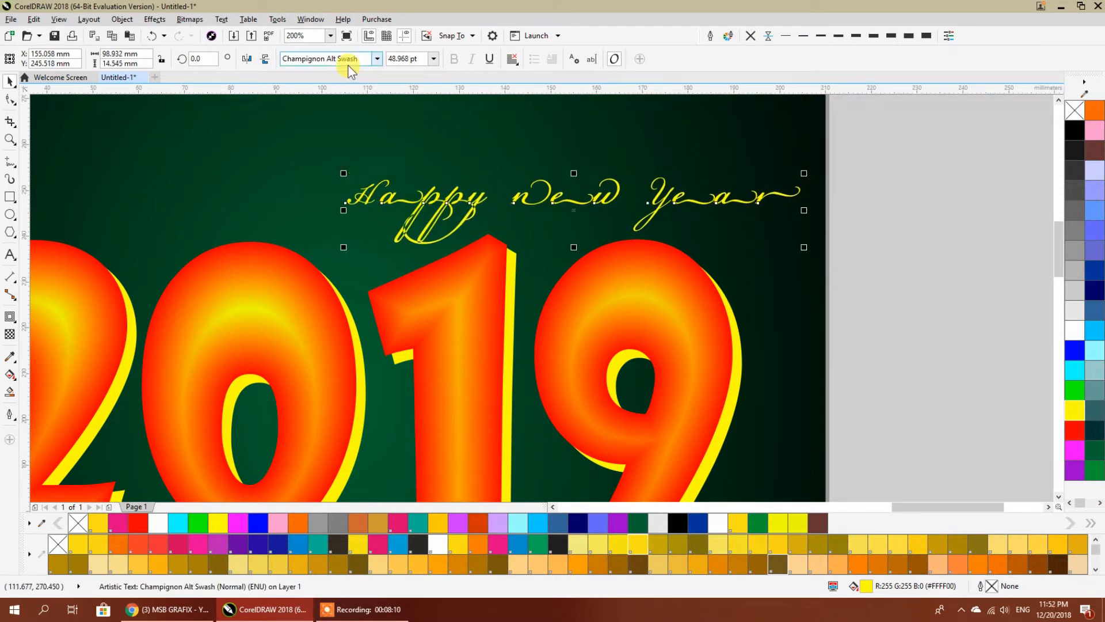
Restyle the greeting in ChopinScript with a white fill, placed slightly further left above 2019.
{"action": "left_click", "coordinate": [377, 59]}
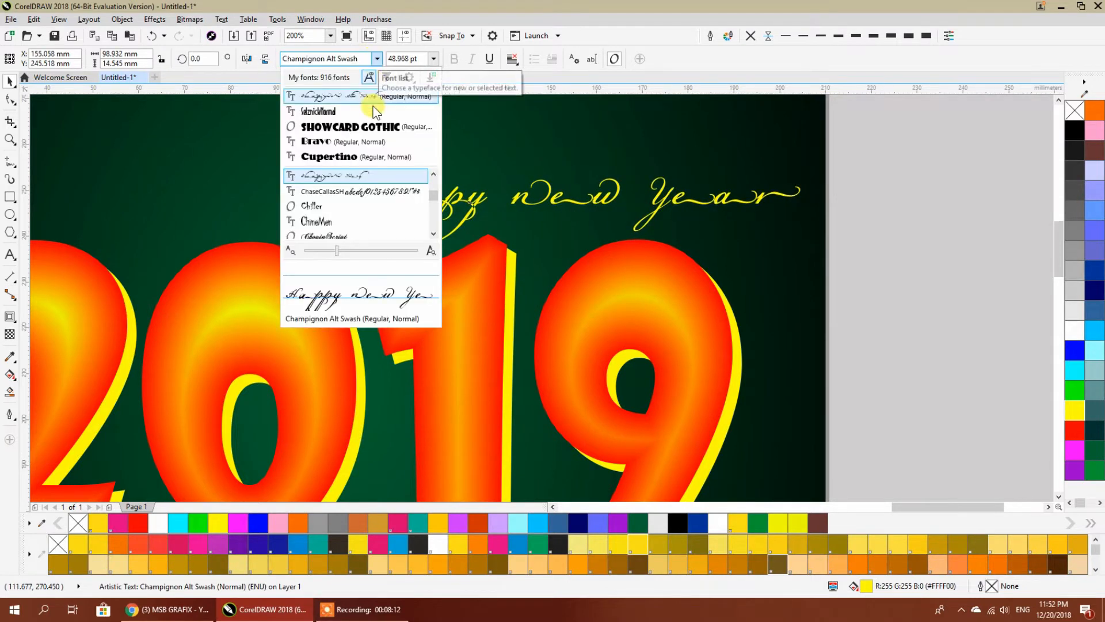
{"action": "left_click", "coordinate": [343, 234]}
{"action": "left_click_drag", "start_coordinate": [518, 205], "coordinate": [437, 200]}
{"action": "left_click", "coordinate": [1070, 333]}
{"action": "left_click", "coordinate": [847, 254]}
{"action": "scroll", "coordinate": [863, 259], "scroll_direction": "down", "scroll_amount": 5}
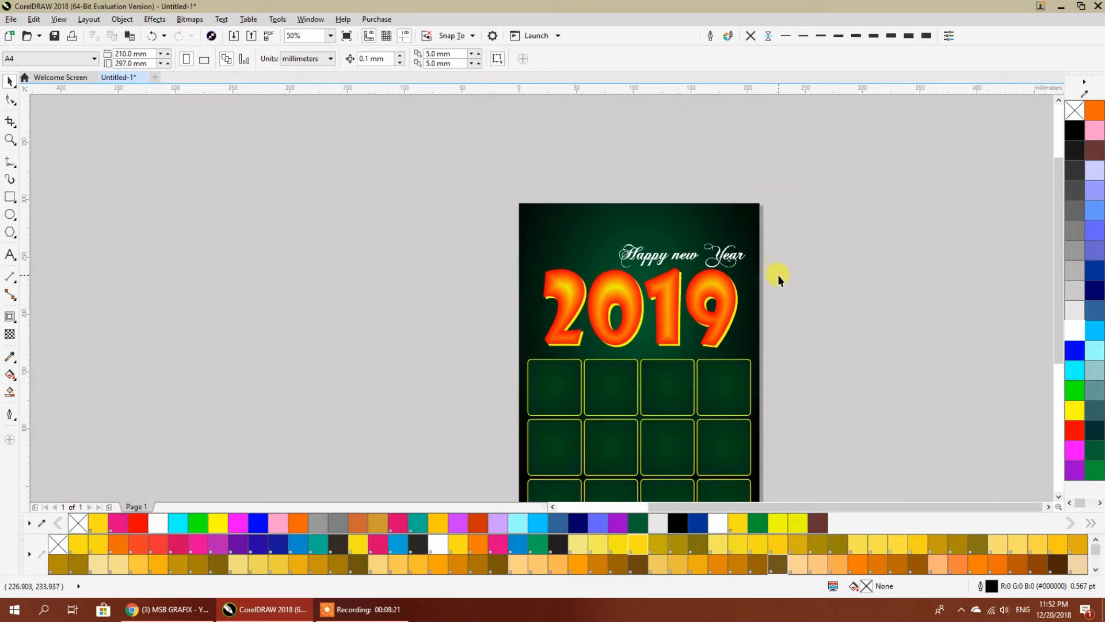
Start a file import and browse to MSB (D:) > Graphics > MSB Grafix > 1.5 g 5th > ARABI > Kitabat > Arabic.
{"action": "right_click", "coordinate": [324, 184]}
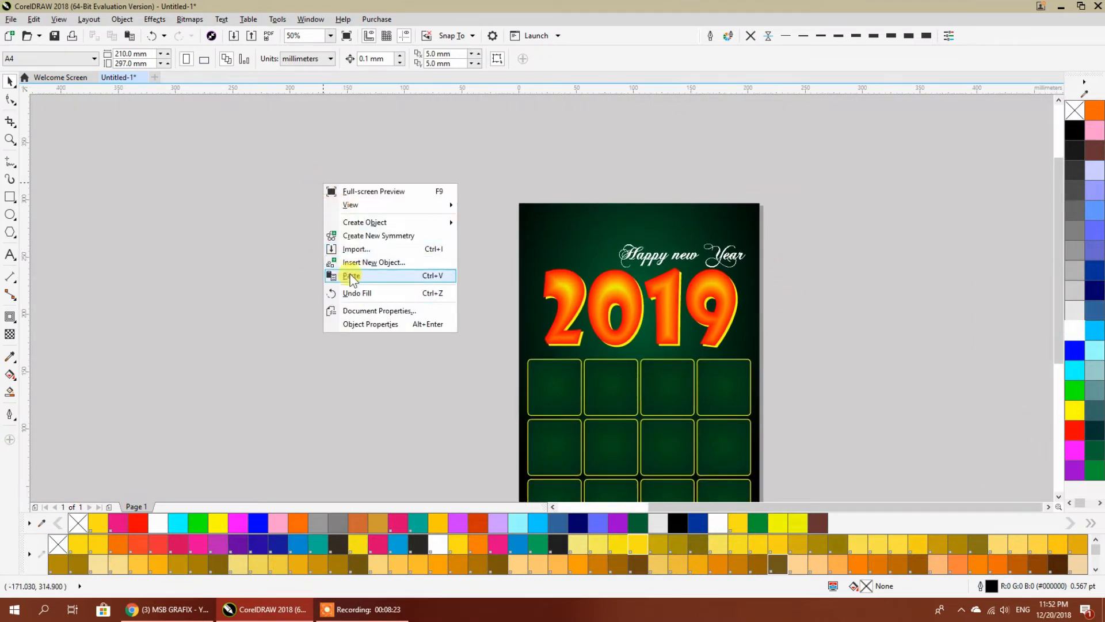
{"action": "left_click", "coordinate": [351, 251]}
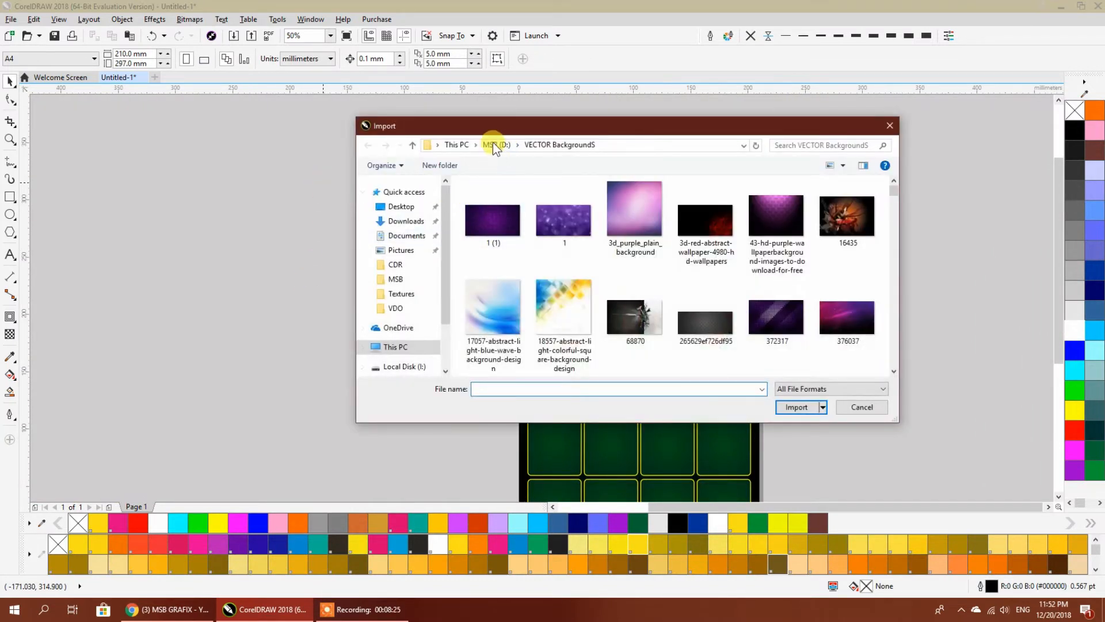
{"action": "left_click", "coordinate": [495, 144]}
{"action": "scroll", "coordinate": [851, 247], "scroll_direction": "up", "scroll_amount": 2}
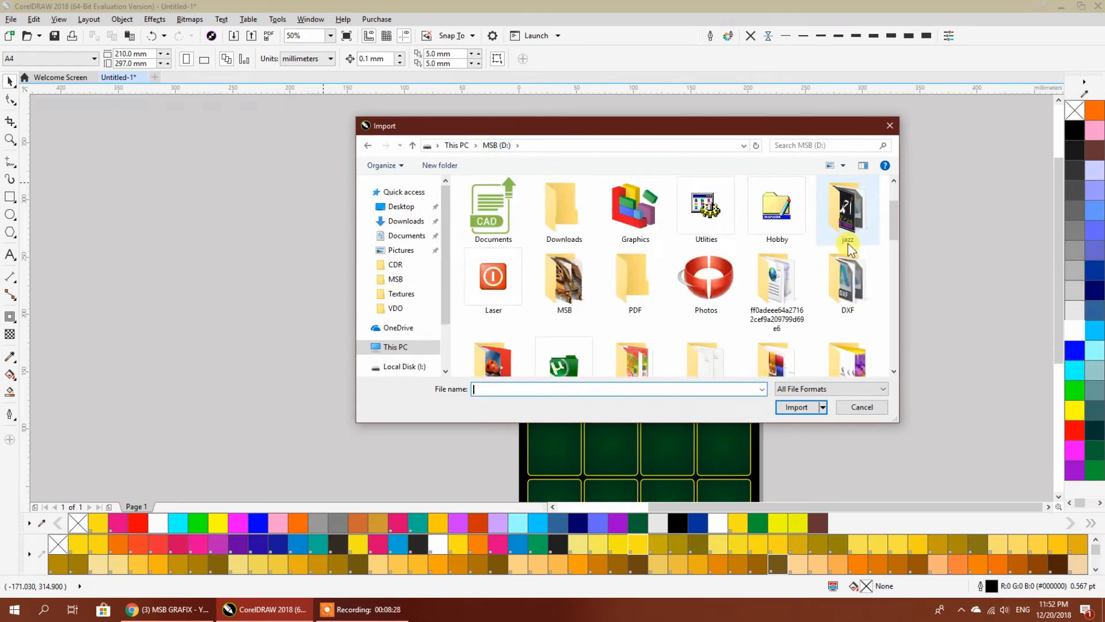
{"action": "double_click", "coordinate": [635, 211]}
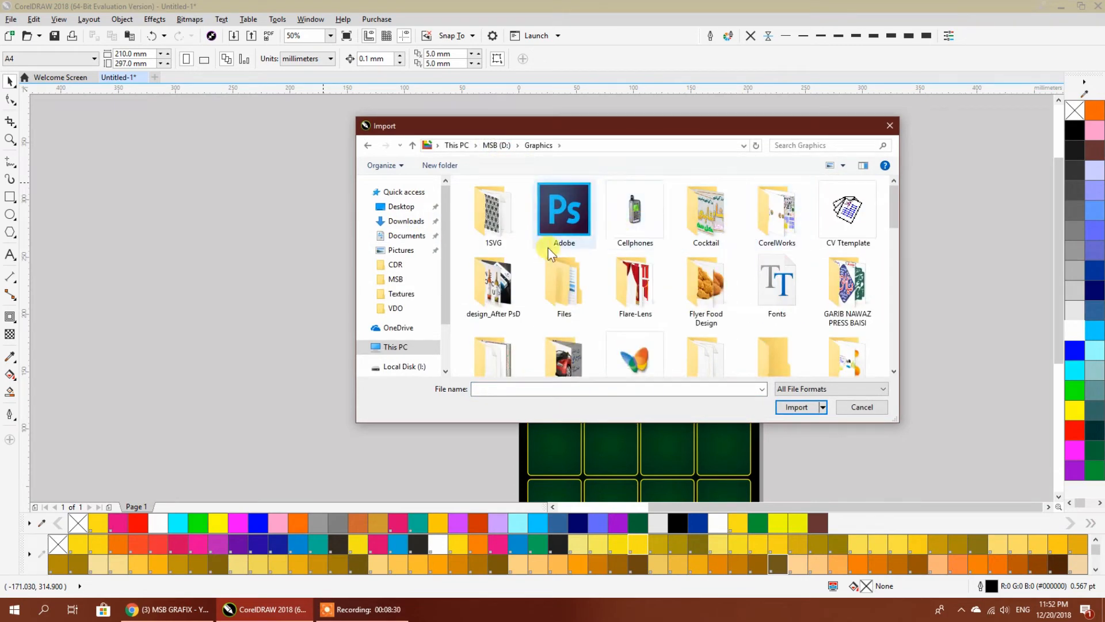
{"action": "scroll", "coordinate": [547, 253], "scroll_direction": "down", "scroll_amount": 2}
{"action": "double_click", "coordinate": [633, 239]}
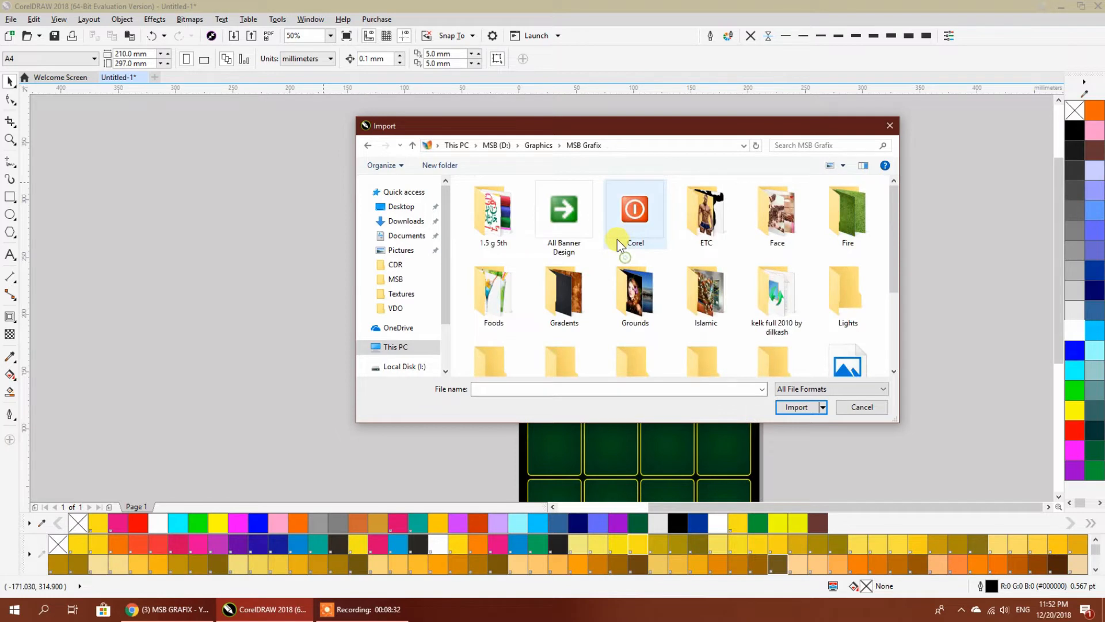
{"action": "double_click", "coordinate": [492, 230]}
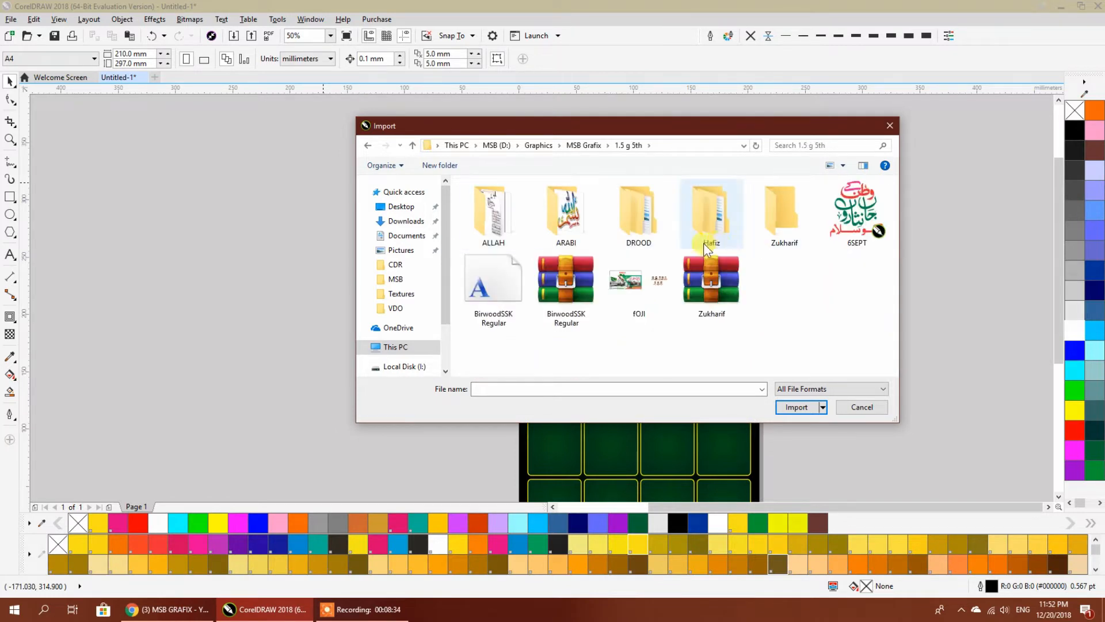
{"action": "double_click", "coordinate": [571, 243]}
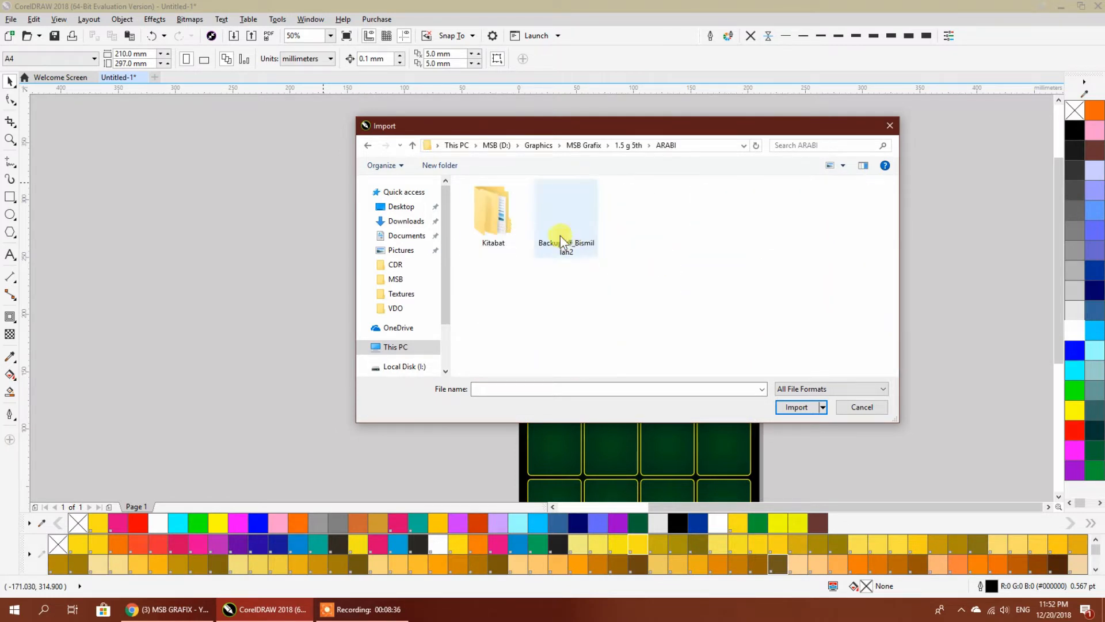
{"action": "double_click", "coordinate": [505, 216]}
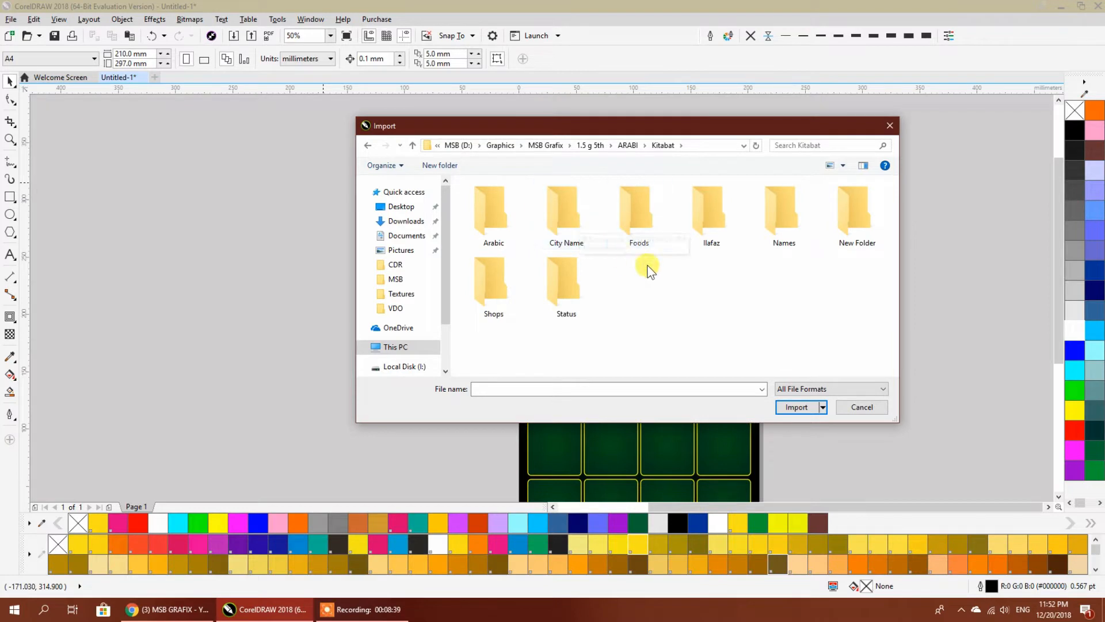
{"action": "double_click", "coordinate": [484, 233]}
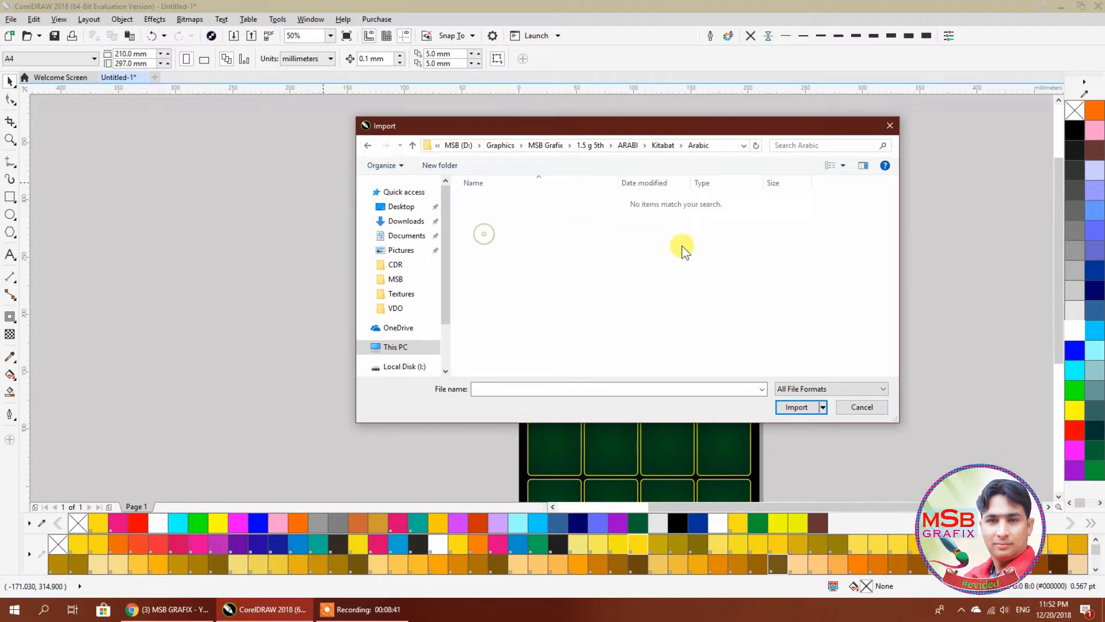
Browse Seagate Backup Plus Drive (H:) to Graphics > MSB Grafix > 1.5 g 5th and show its contents as thumbnail icons.
{"action": "left_click", "coordinate": [468, 147]}
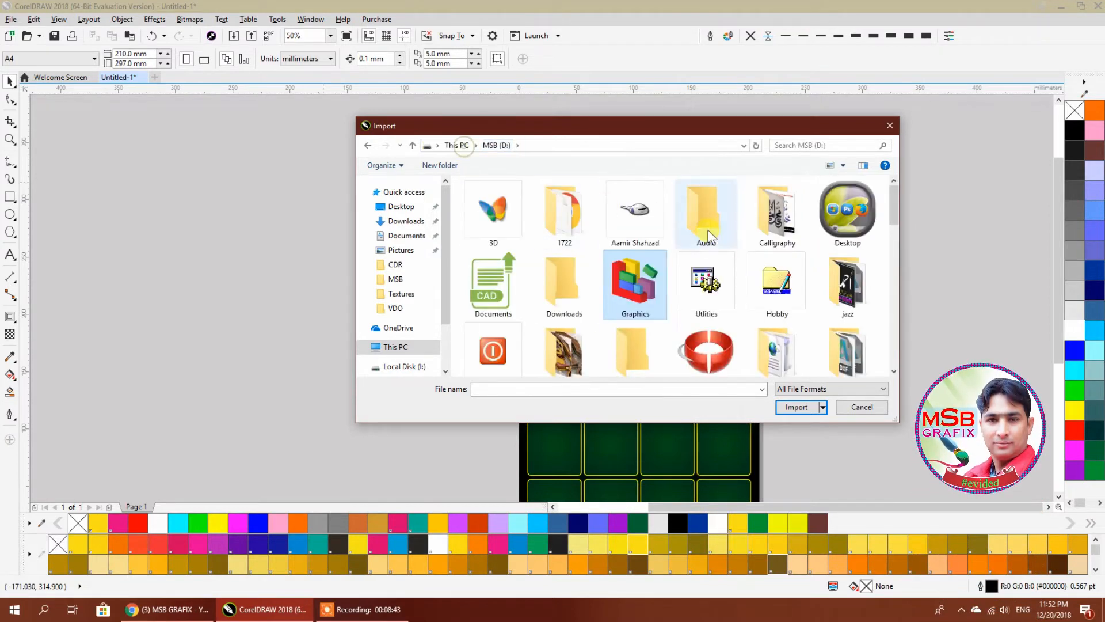
{"action": "left_click", "coordinate": [457, 146]}
{"action": "double_click", "coordinate": [535, 295]}
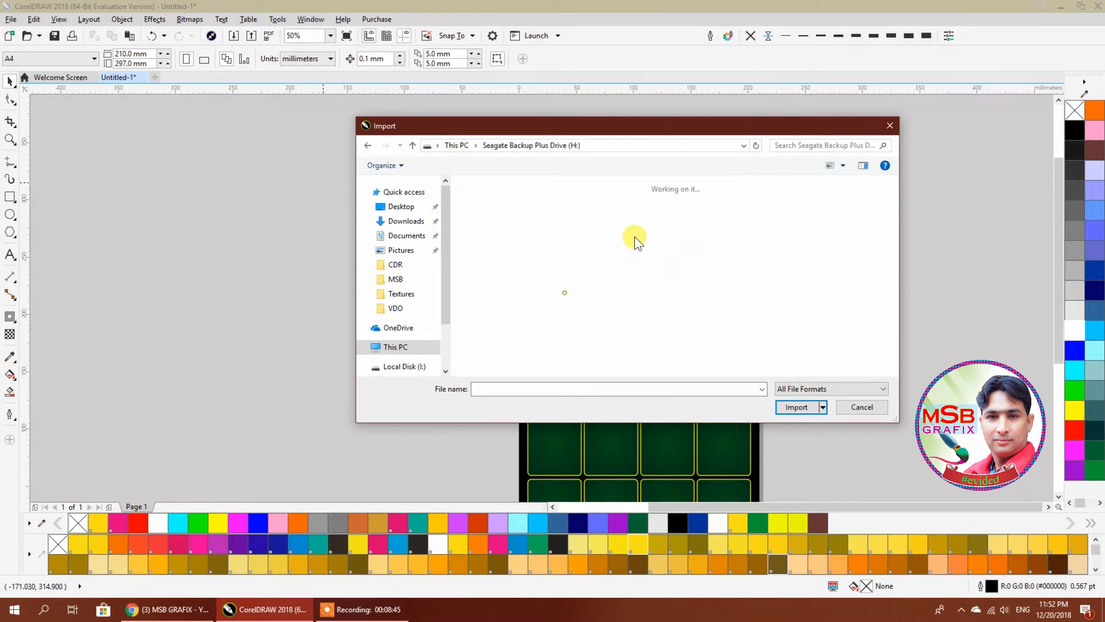
{"action": "scroll", "coordinate": [723, 262], "scroll_direction": "down", "scroll_amount": 2}
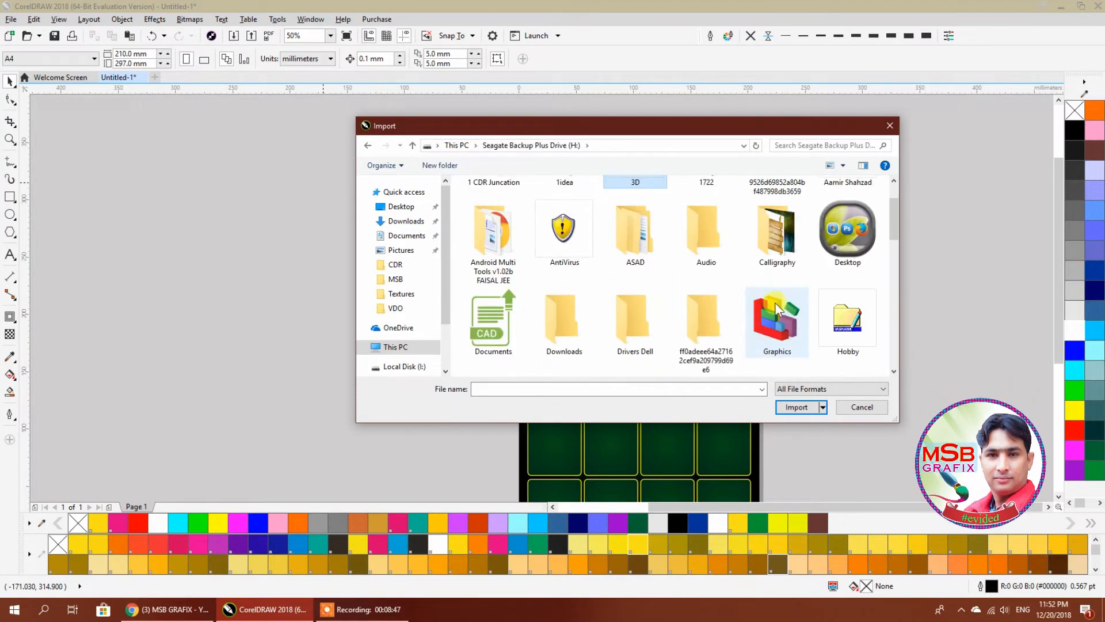
{"action": "double_click", "coordinate": [775, 303]}
{"action": "double_click", "coordinate": [646, 344]}
{"action": "double_click", "coordinate": [521, 236]}
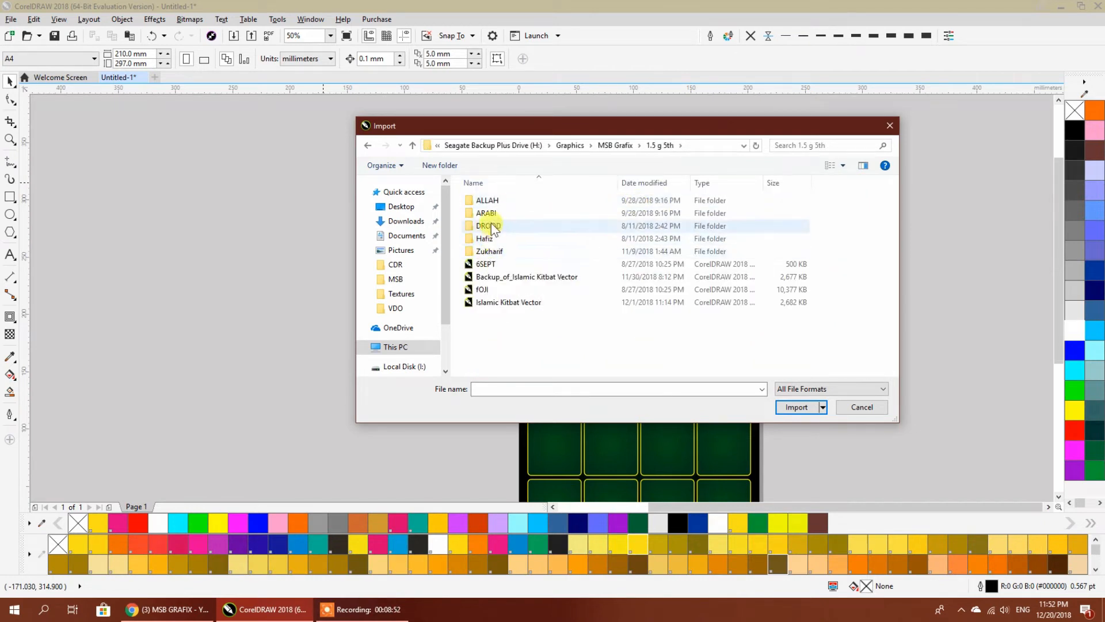
{"action": "right_click", "coordinate": [533, 332]}
{"action": "mouse_move", "coordinate": [609, 338]}
{"action": "left_click", "coordinate": [701, 349]}
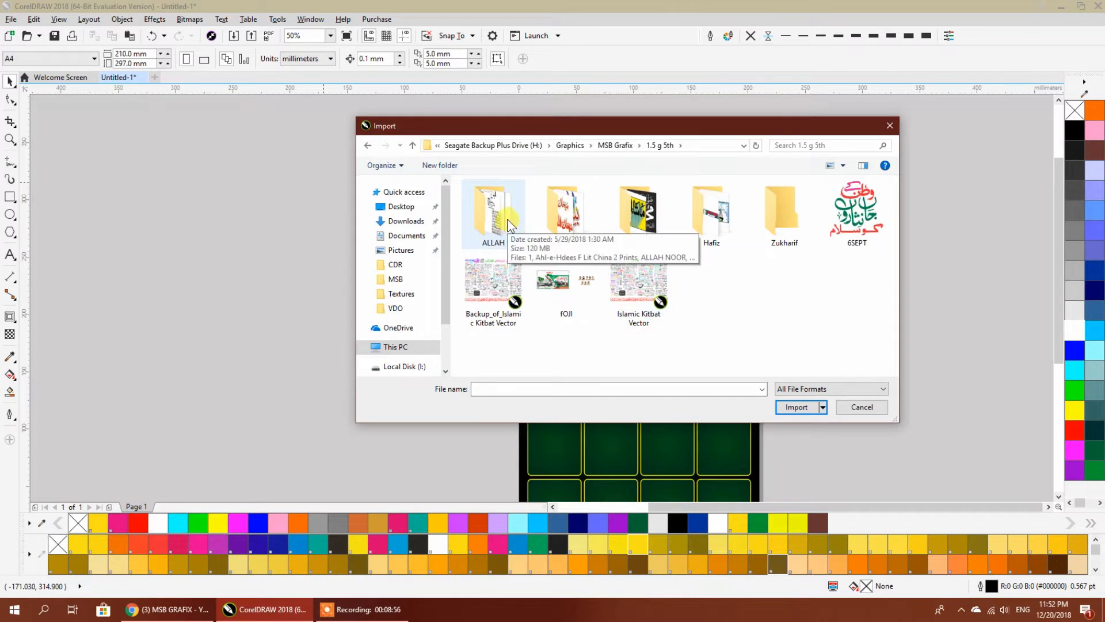
Open the DROOD folder and show its contents as thumbnail icons.
{"action": "double_click", "coordinate": [645, 214]}
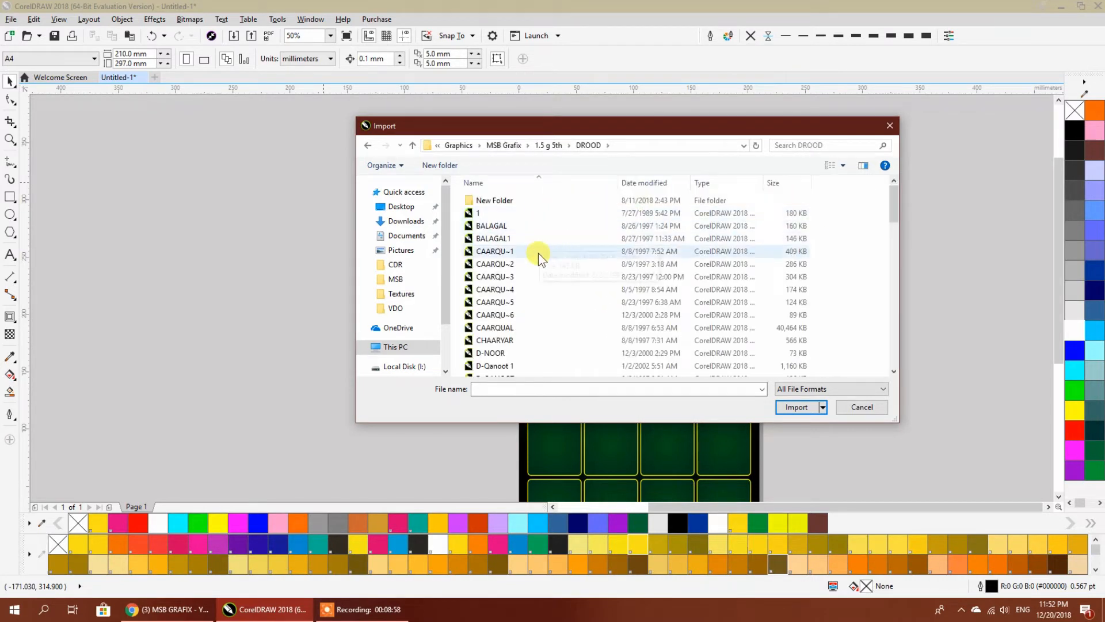
{"action": "right_click", "coordinate": [581, 207]}
{"action": "mouse_move", "coordinate": [598, 208]}
{"action": "left_click", "coordinate": [730, 279]}
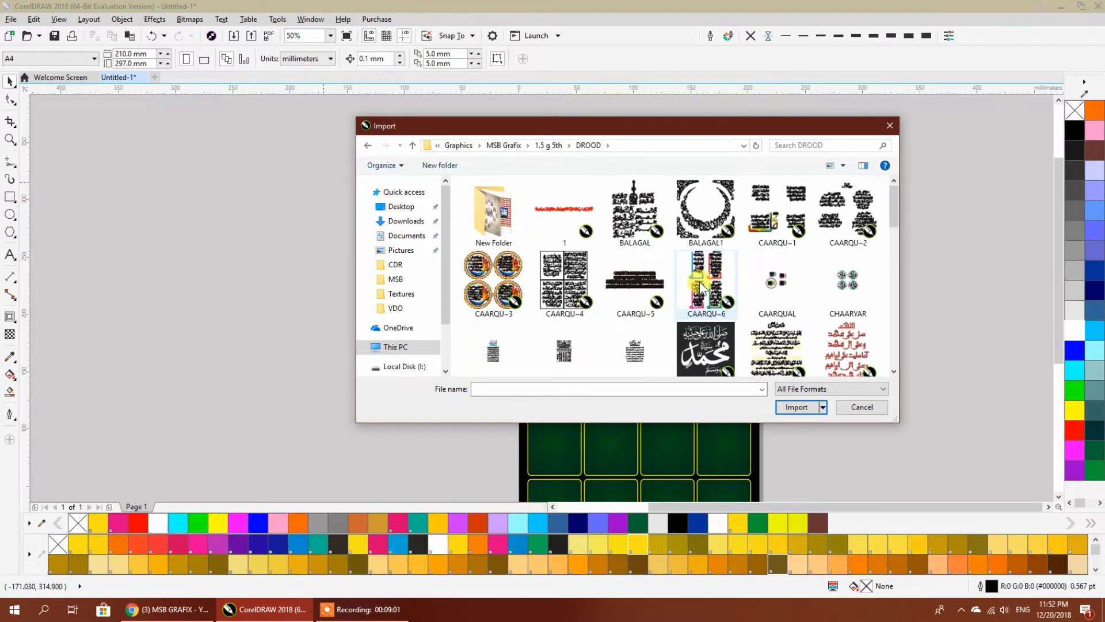
Import the RAHMAT file from the DROOD folder and place it about 94 mm wide in the page's upper-left area.
{"action": "scroll", "coordinate": [699, 282], "scroll_direction": "down", "scroll_amount": 1}
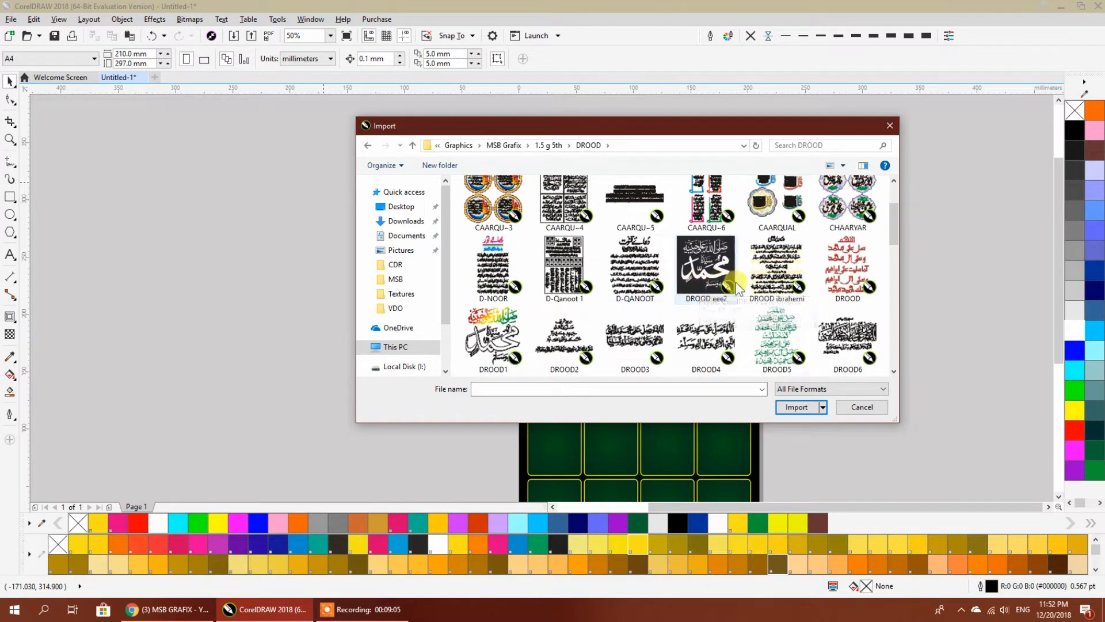
{"action": "left_click", "coordinate": [850, 349]}
{"action": "scroll", "coordinate": [750, 358], "scroll_direction": "down", "scroll_amount": 1}
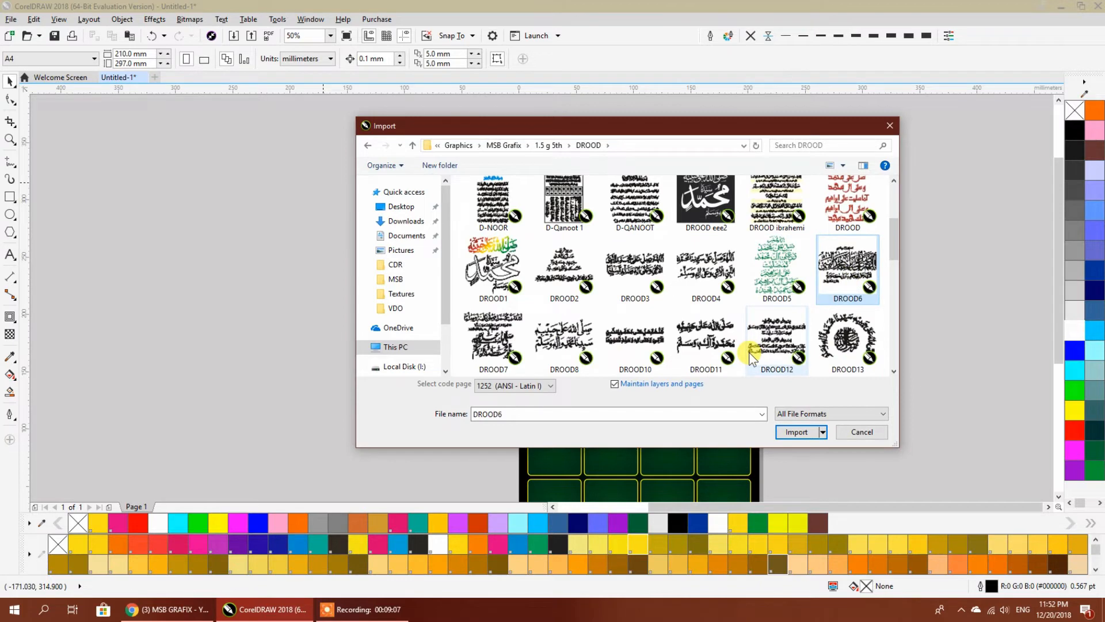
{"action": "scroll", "coordinate": [567, 336], "scroll_direction": "down", "scroll_amount": 1}
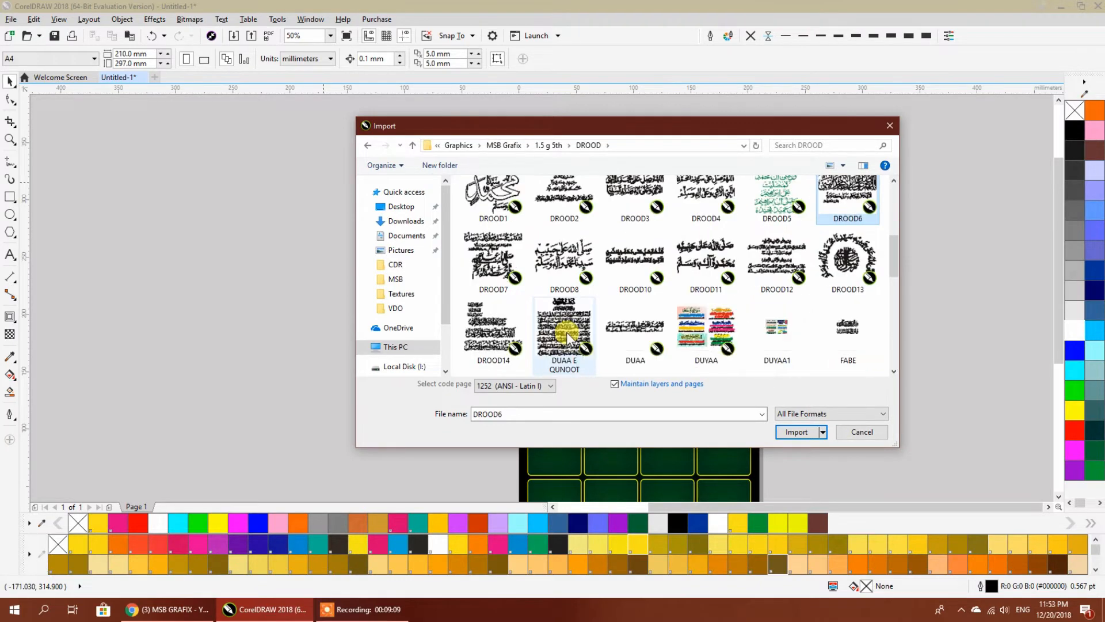
{"action": "scroll", "coordinate": [567, 336], "scroll_direction": "down", "scroll_amount": 2}
{"action": "scroll", "coordinate": [567, 337], "scroll_direction": "down", "scroll_amount": 1}
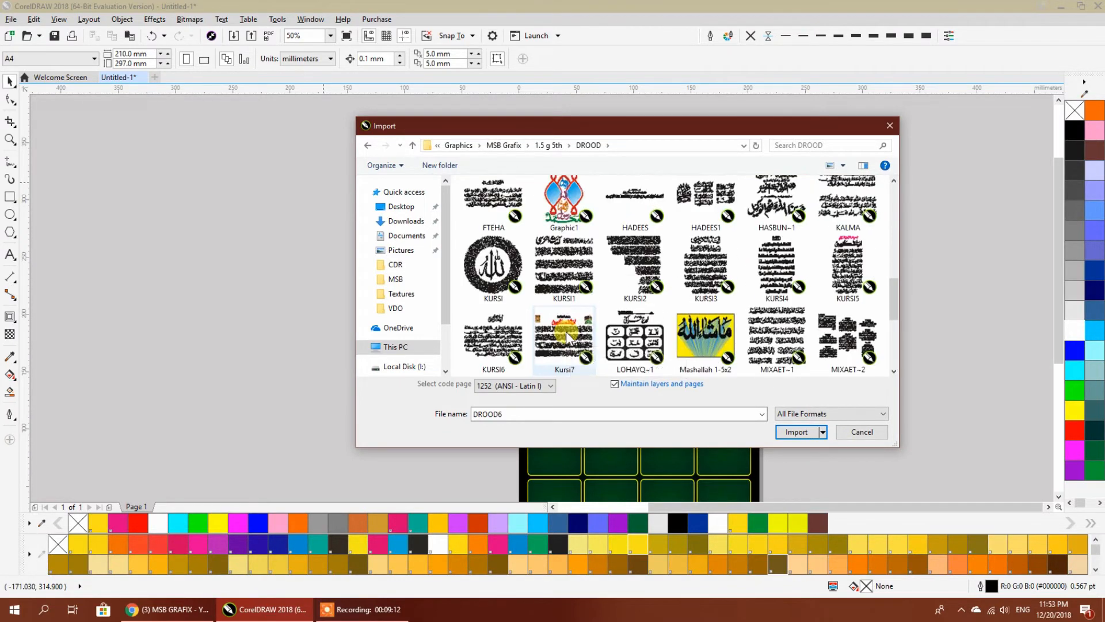
{"action": "scroll", "coordinate": [567, 337], "scroll_direction": "down", "scroll_amount": 1}
{"action": "scroll", "coordinate": [567, 337], "scroll_direction": "down", "scroll_amount": 1}
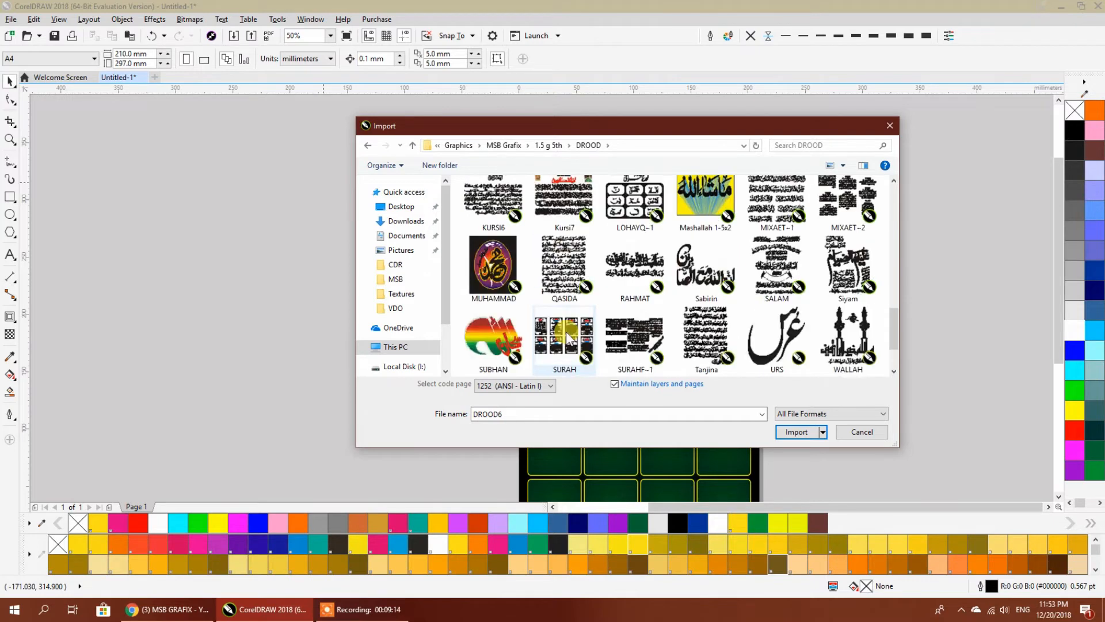
{"action": "left_click", "coordinate": [620, 282]}
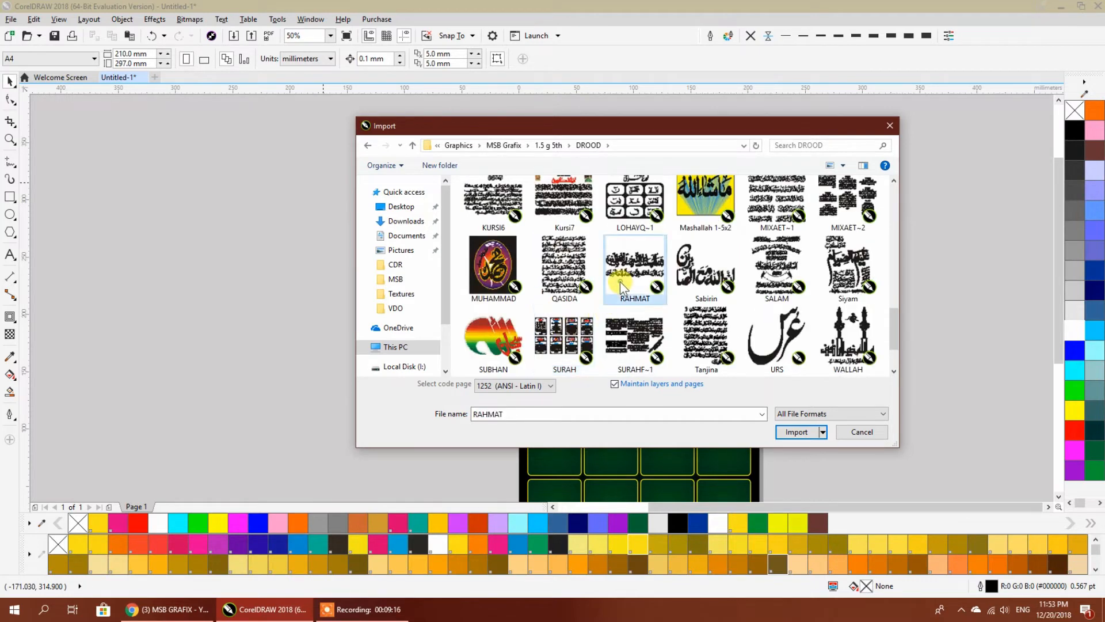
{"action": "left_click", "coordinate": [802, 433]}
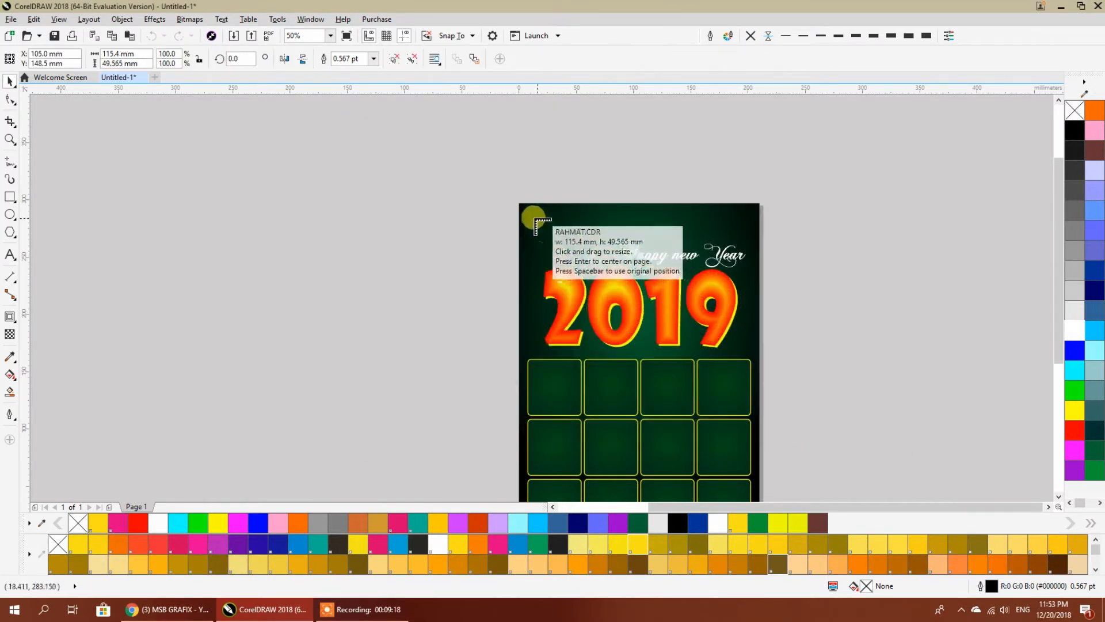
{"action": "left_click", "coordinate": [671, 260]}
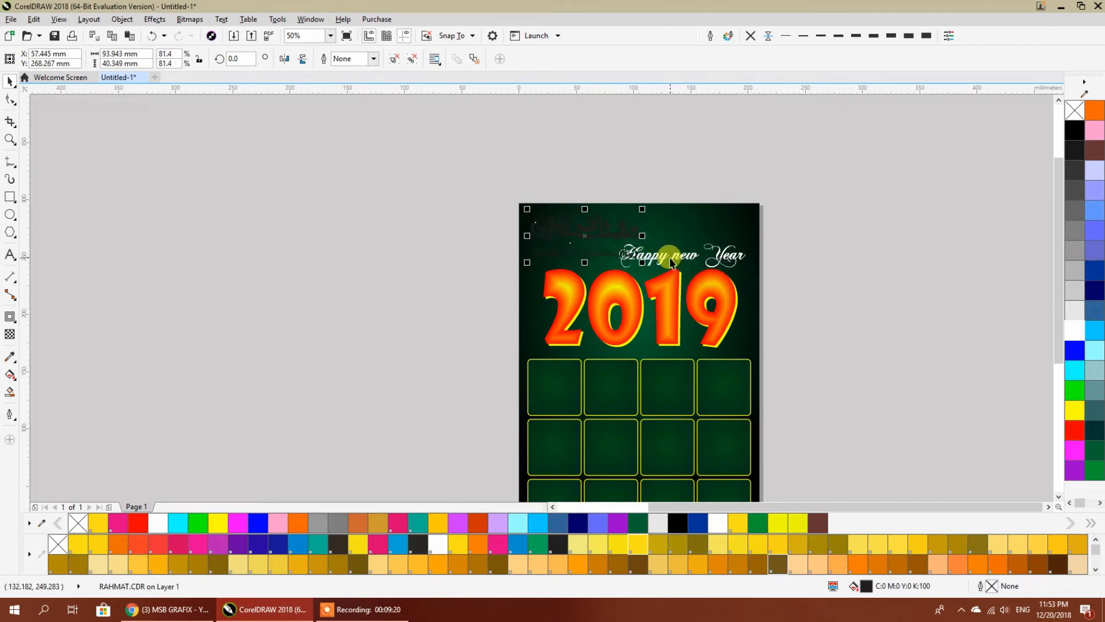
Fill the imported calligraphy white and move it right, over the middle of the area above 2019.
{"action": "left_click", "coordinate": [1072, 332]}
{"action": "scroll", "coordinate": [593, 228], "scroll_direction": "up", "scroll_amount": 2}
{"action": "left_click_drag", "start_coordinate": [654, 253], "coordinate": [751, 264]}
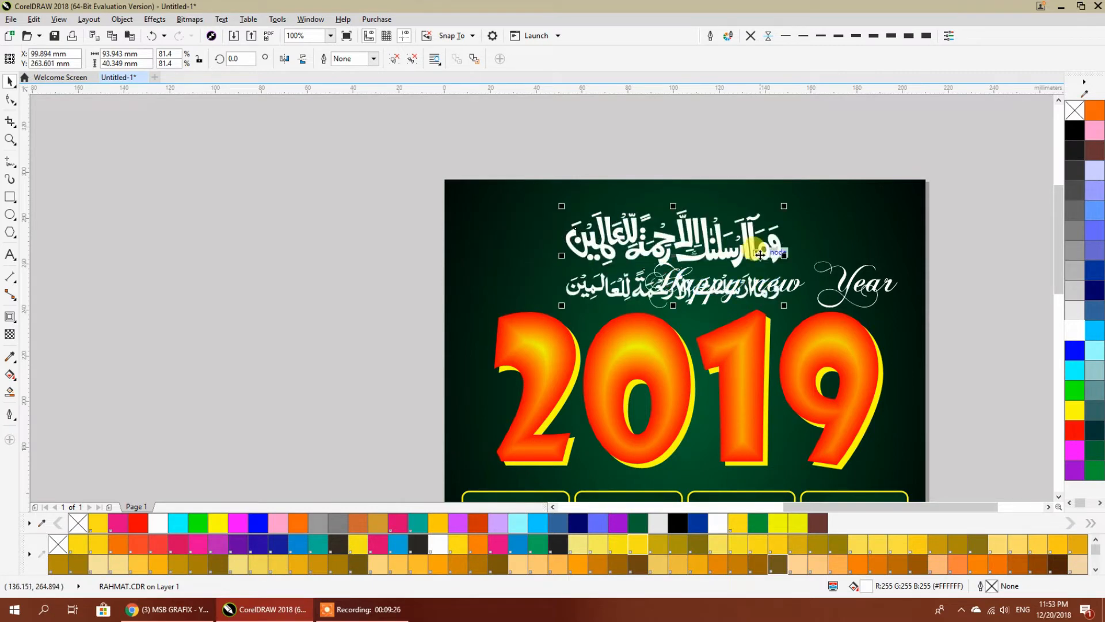
Centre the calligraphy horizontally on the background and enlarge it about its centre to about 118 mm wide.
{"action": "left_click", "coordinate": [798, 241], "text": "shift"}
{"action": "key", "text": "c"}
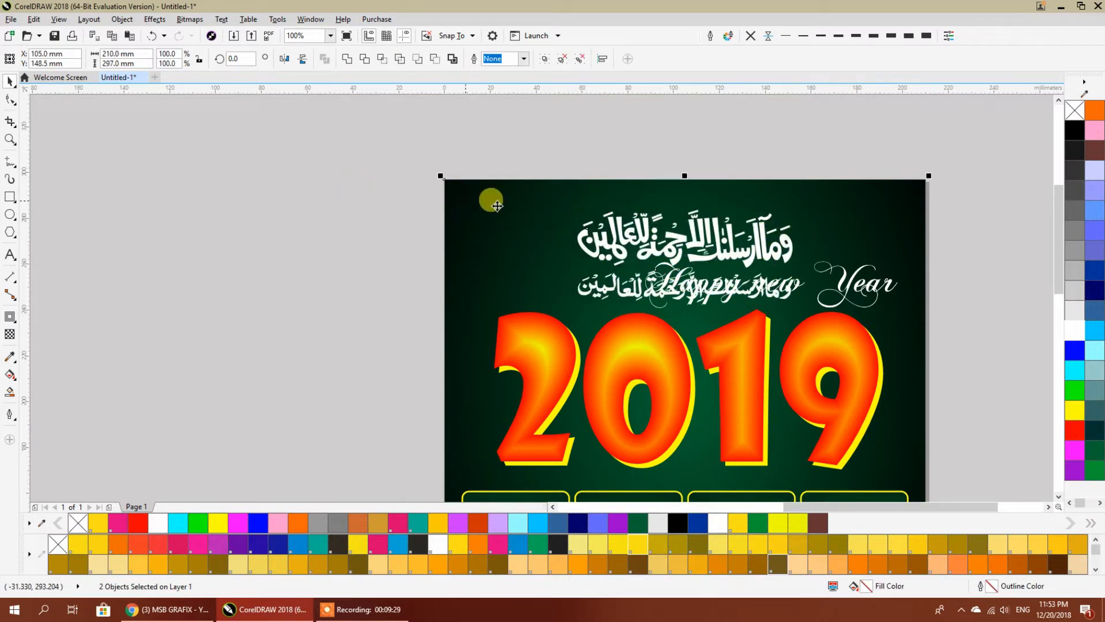
{"action": "left_click", "coordinate": [372, 229]}
{"action": "left_click", "coordinate": [587, 255]}
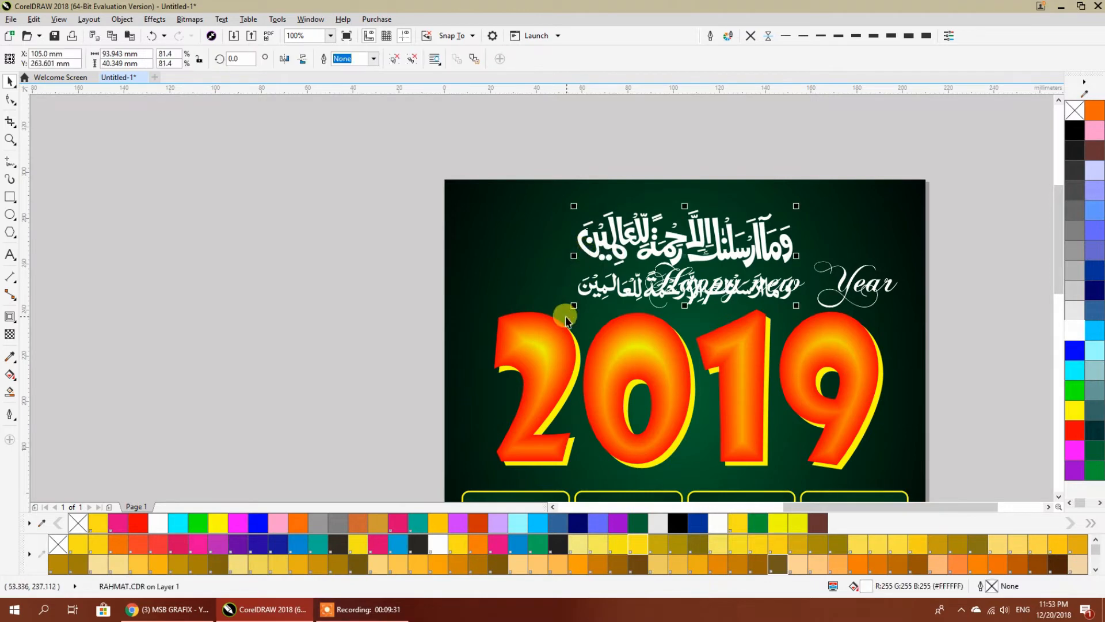
{"action": "left_click_drag", "start_coordinate": [571, 308], "coordinate": [529, 317]}
{"action": "left_click", "coordinate": [959, 256]}
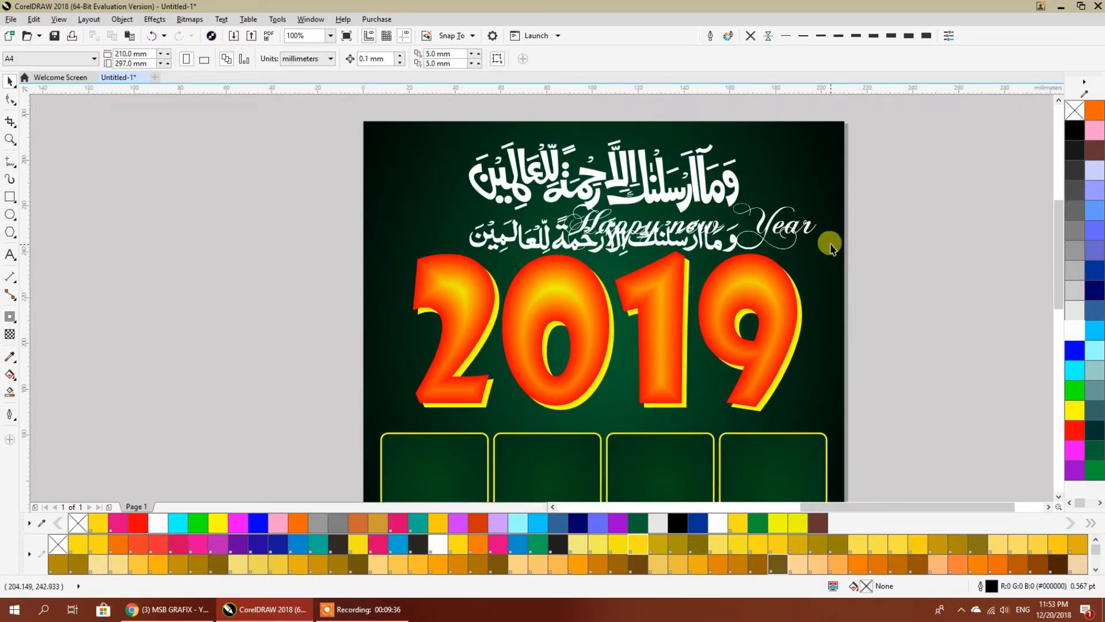
Move the greeting beneath the 2019 title, shrink it to about 25 pt and set its font to Bravo.
{"action": "left_click_drag", "start_coordinate": [811, 233], "coordinate": [680, 430]}
{"action": "left_click", "coordinate": [377, 59]}
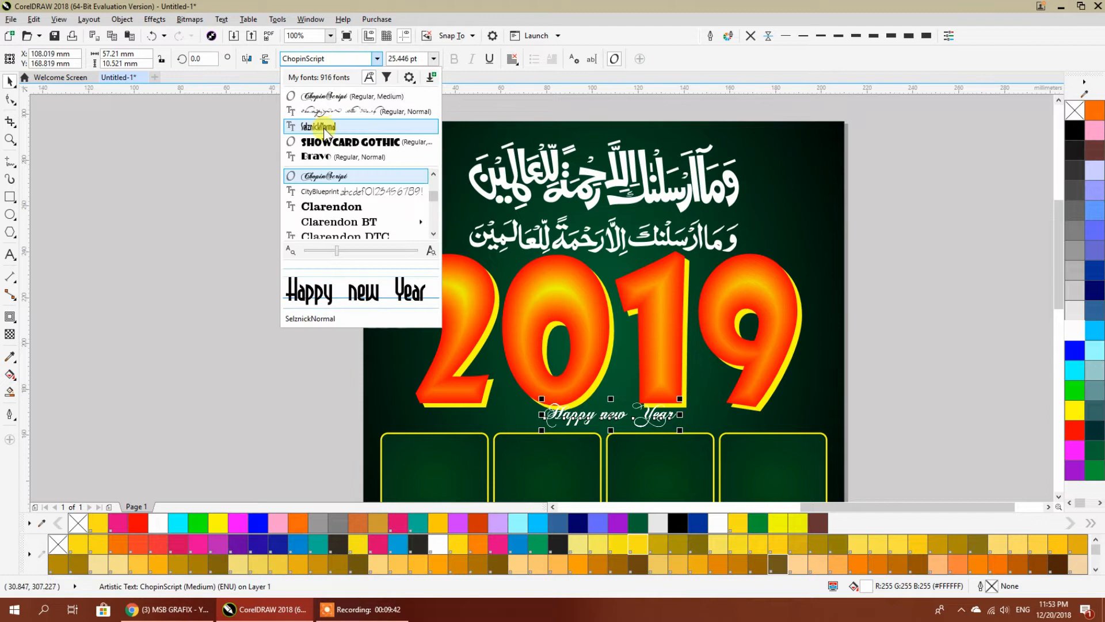
{"action": "left_click", "coordinate": [316, 161]}
Centre the greeting horizontally under the 2019 title and nudge it slightly down, clear of the digits.
{"action": "left_click", "coordinate": [558, 396], "text": "shift"}
{"action": "key", "text": "c"}
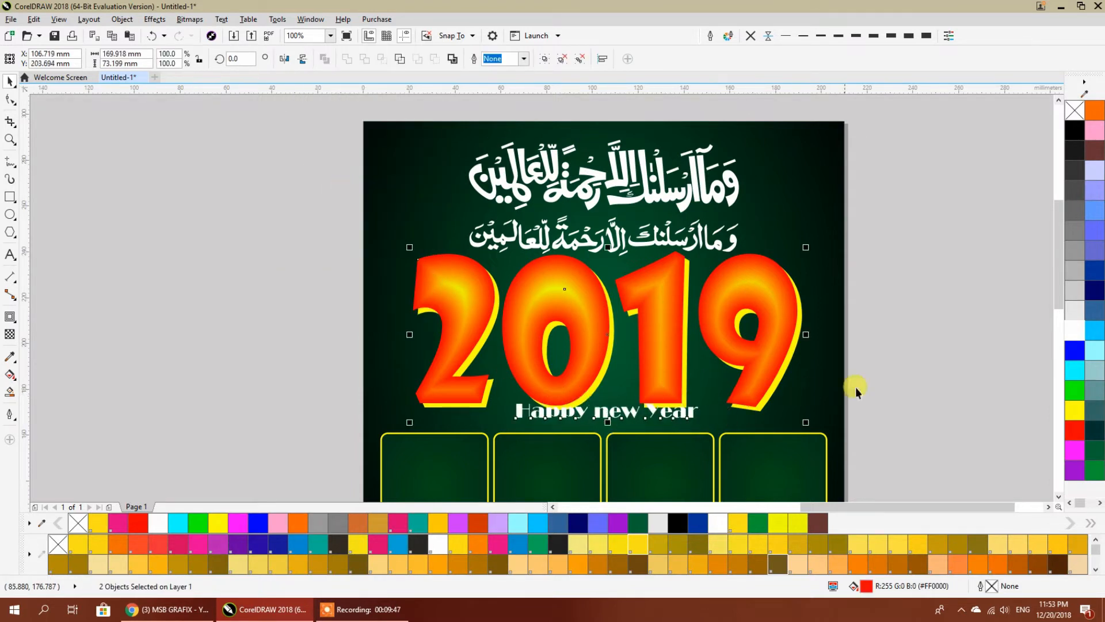
{"action": "left_click", "coordinate": [917, 377]}
{"action": "left_click", "coordinate": [691, 419]}
{"action": "key", "text": "Down"}
{"action": "key", "text": "Down"}
{"action": "key", "text": "Down"}
{"action": "key", "text": "Down"}
{"action": "left_click", "coordinate": [903, 322]}
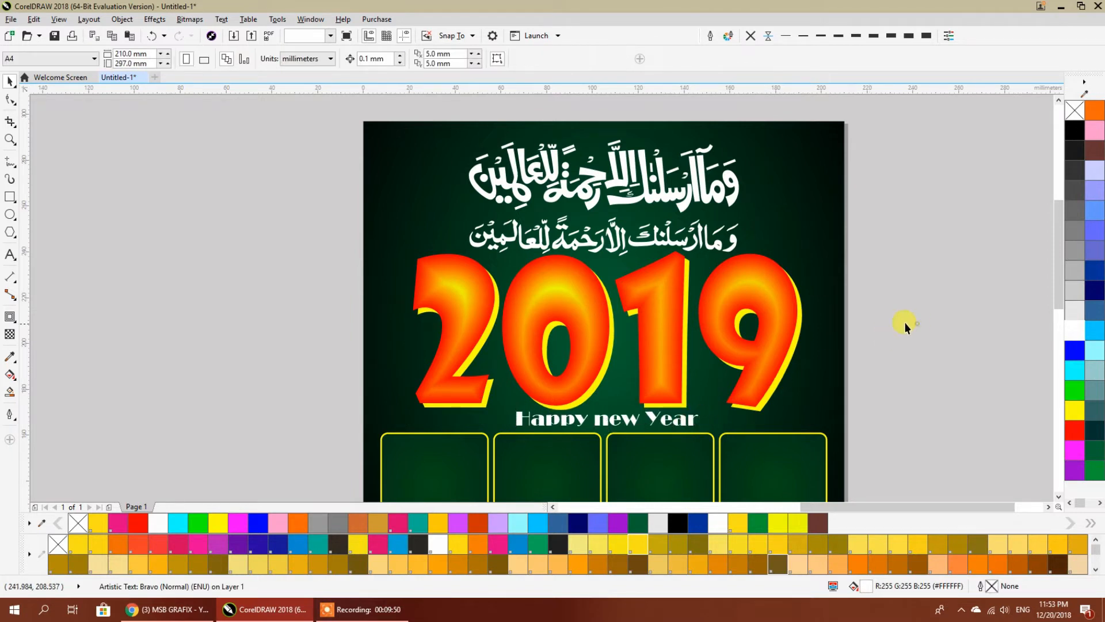
Ungroup the calligraphy and nudge its lower line up, closer to the upper line and away from 2019.
{"action": "left_click", "coordinate": [725, 252]}
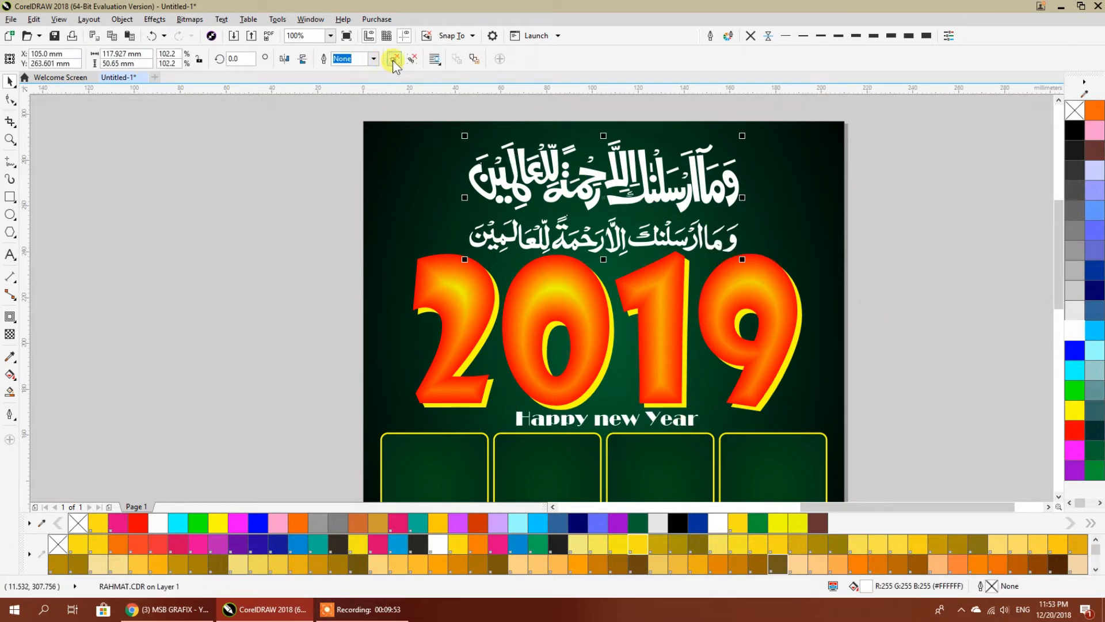
{"action": "left_click_drag", "start_coordinate": [275, 187], "coordinate": [791, 275]}
{"action": "key", "text": "Up"}
{"action": "key", "text": "Up"}
{"action": "key", "text": "Up"}
{"action": "key", "text": "Up"}
{"action": "key", "text": "Up"}
{"action": "key", "text": "Up"}
{"action": "key", "text": "Up"}
{"action": "key", "text": "Up"}
{"action": "key", "text": "Up"}
{"action": "key", "text": "Up"}
{"action": "key", "text": "Up"}
{"action": "key", "text": "Up"}
{"action": "key", "text": "Up"}
{"action": "key", "text": "Up"}
{"action": "key", "text": "Up"}
{"action": "key", "text": "Up"}
{"action": "key", "text": "Up"}
{"action": "key", "text": "Up"}
{"action": "key", "text": "Up"}
{"action": "key", "text": "Up"}
{"action": "key", "text": "Up"}
{"action": "key", "text": "Up"}
{"action": "key", "text": "Up"}
{"action": "key", "text": "Up"}
{"action": "key", "text": "Up"}
{"action": "key", "text": "Up"}
{"action": "key", "text": "Up"}
{"action": "key", "text": "Up"}
{"action": "key", "text": "Up"}
{"action": "key", "text": "Up"}
Group the two calligraphy lines and enlarge the group to about 128 mm wide, placed slightly higher above 2019.
{"action": "left_click_drag", "start_coordinate": [412, 118], "coordinate": [772, 256]}
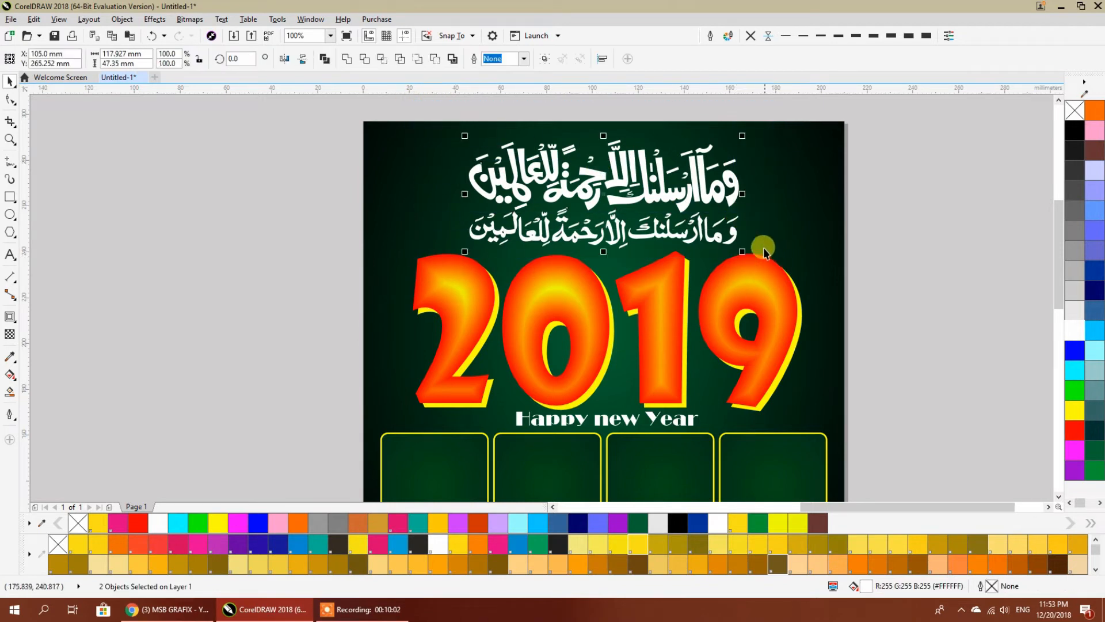
{"action": "key", "text": "ctrl+g"}
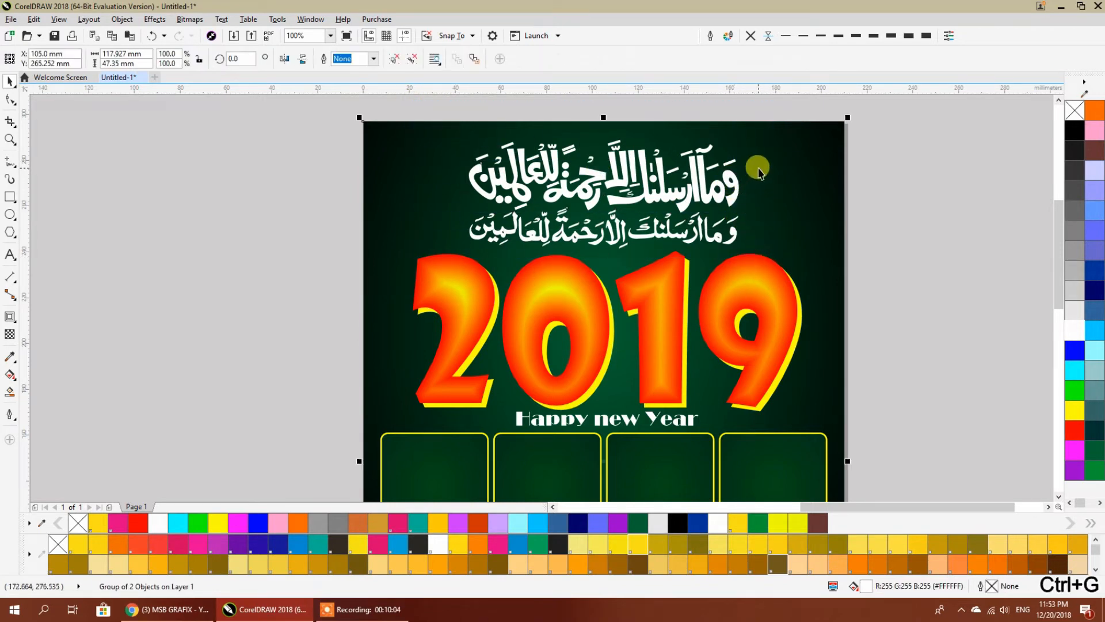
{"action": "left_click", "coordinate": [758, 170], "text": "shift"}
{"action": "left_click_drag", "start_coordinate": [744, 184], "coordinate": [756, 249]}
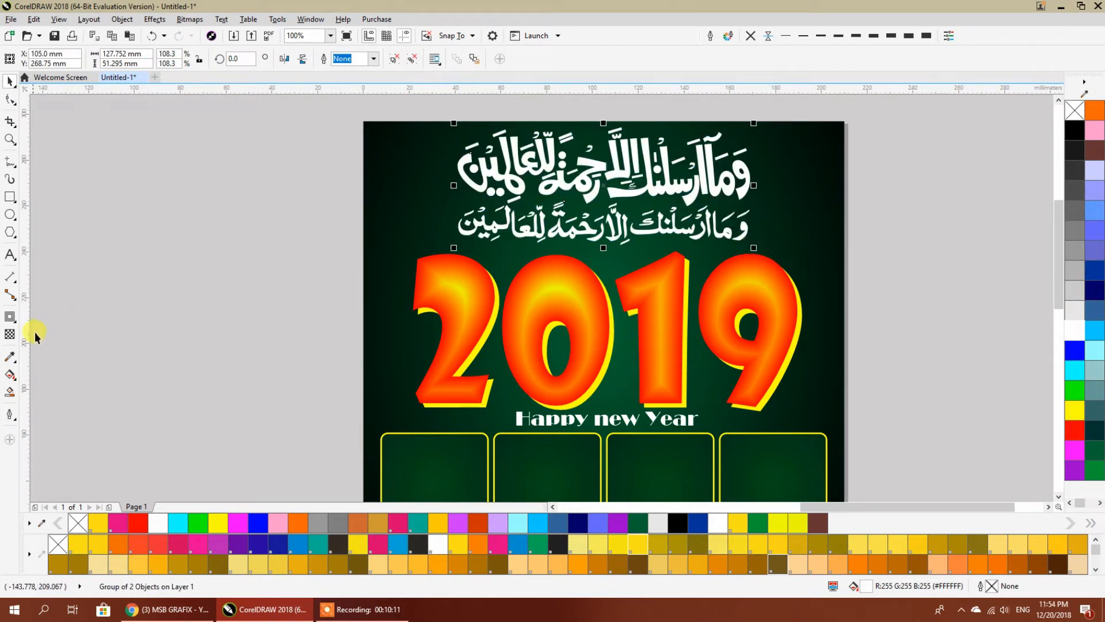
Give the calligraphy a white 4 pt outline behind the fill, with round corners and caps, overprint and scaling with the object.
{"action": "left_click", "coordinate": [892, 37]}
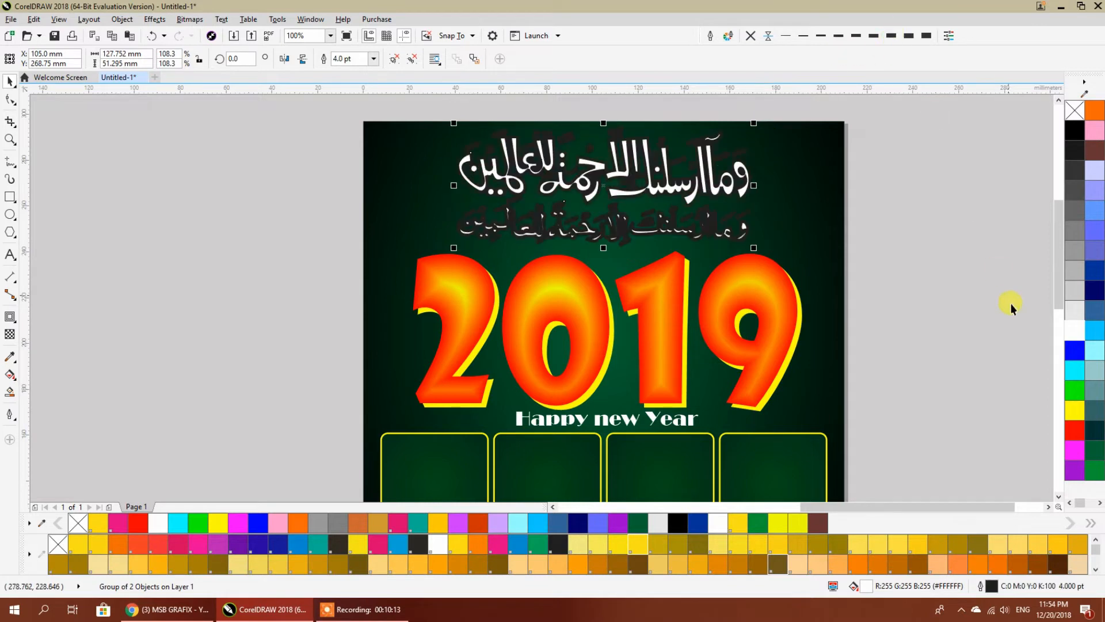
{"action": "left_click", "coordinate": [710, 36]}
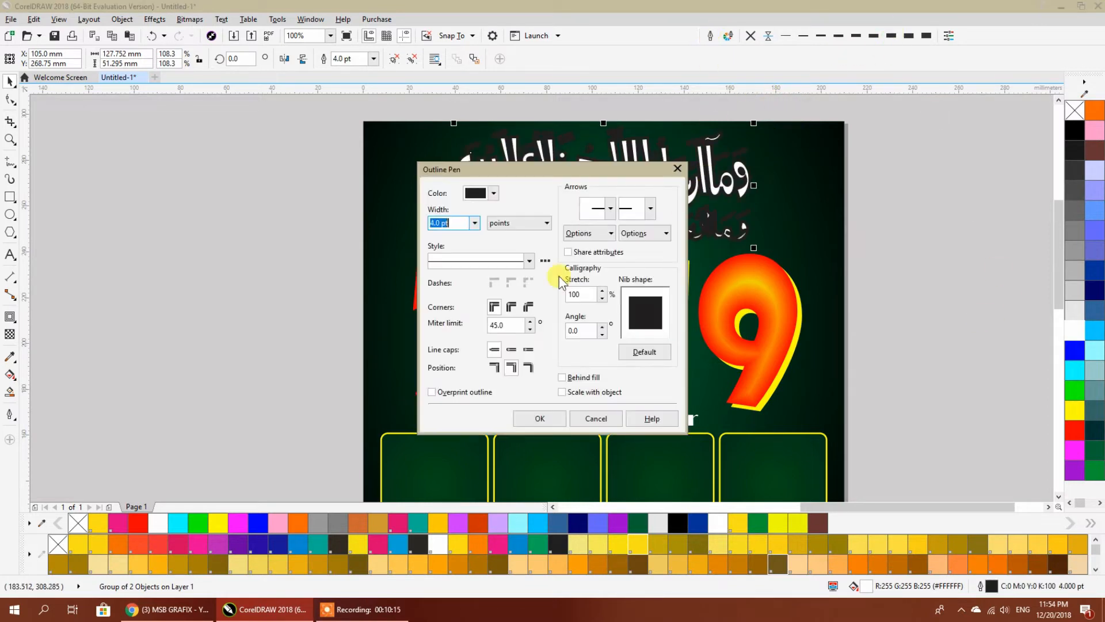
{"action": "left_click", "coordinate": [510, 308]}
{"action": "left_click", "coordinate": [511, 349]}
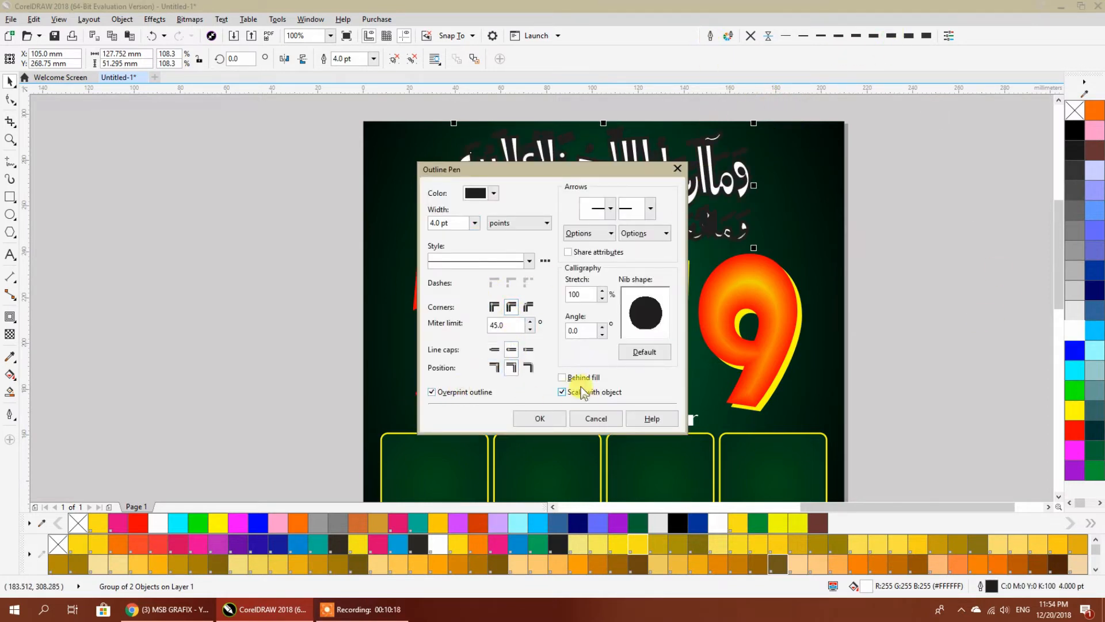
{"action": "left_click", "coordinate": [544, 417]}
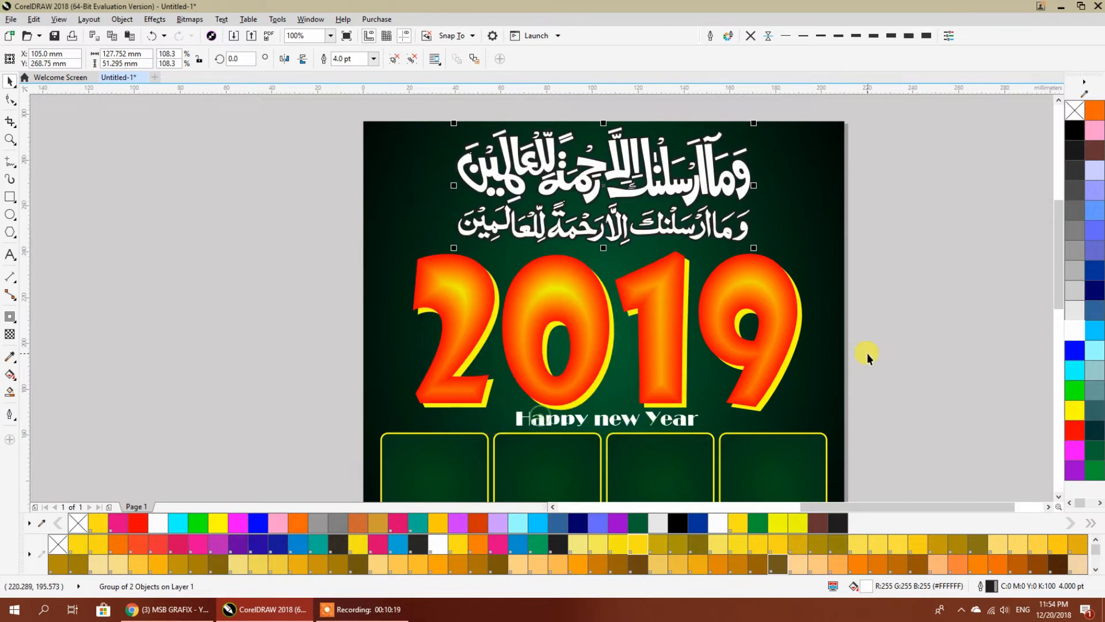
{"action": "right_click", "coordinate": [1069, 332]}
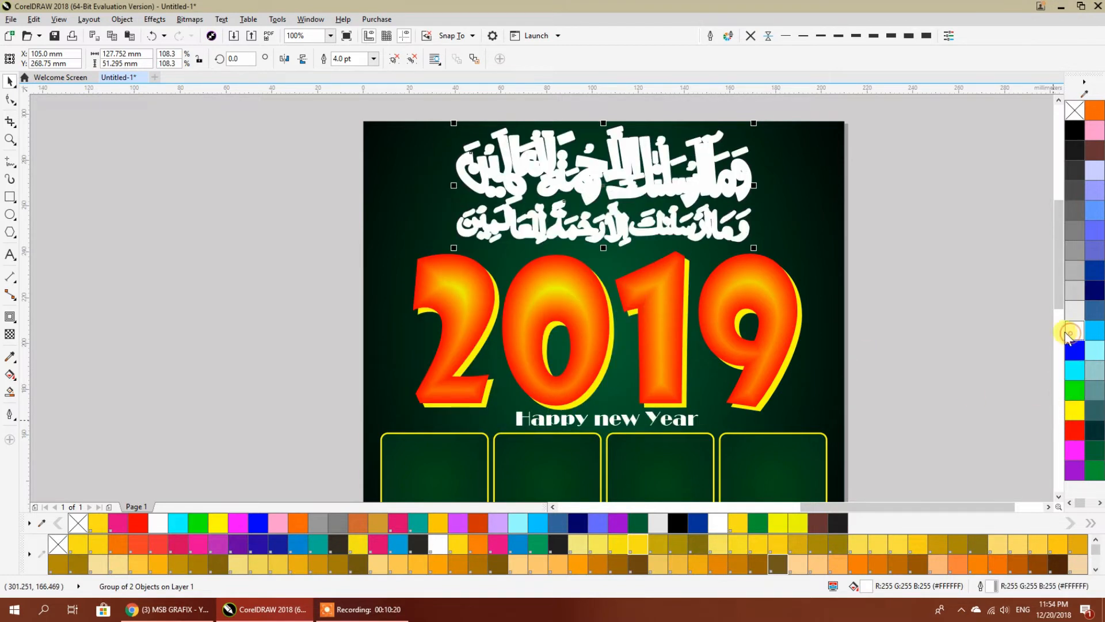
Apply a linear fountain fill diagonally across the calligraphy, from its upper left to its lower right, with both end colours orange.
{"action": "left_click", "coordinate": [10, 375]}
{"action": "left_click_drag", "start_coordinate": [452, 116], "coordinate": [783, 263]}
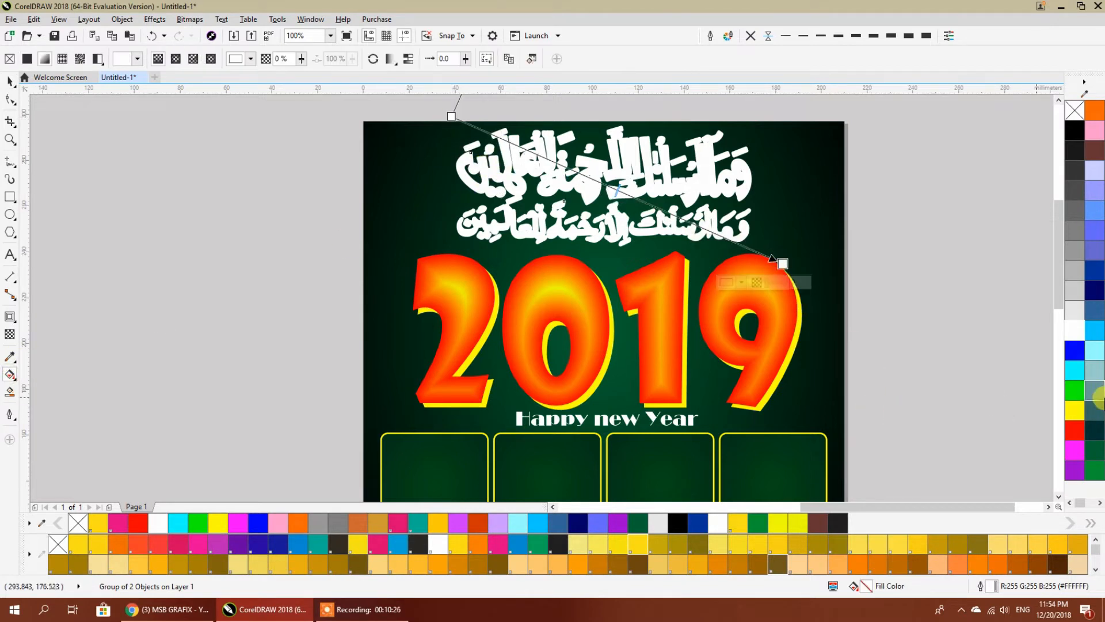
{"action": "left_click", "coordinate": [1095, 109]}
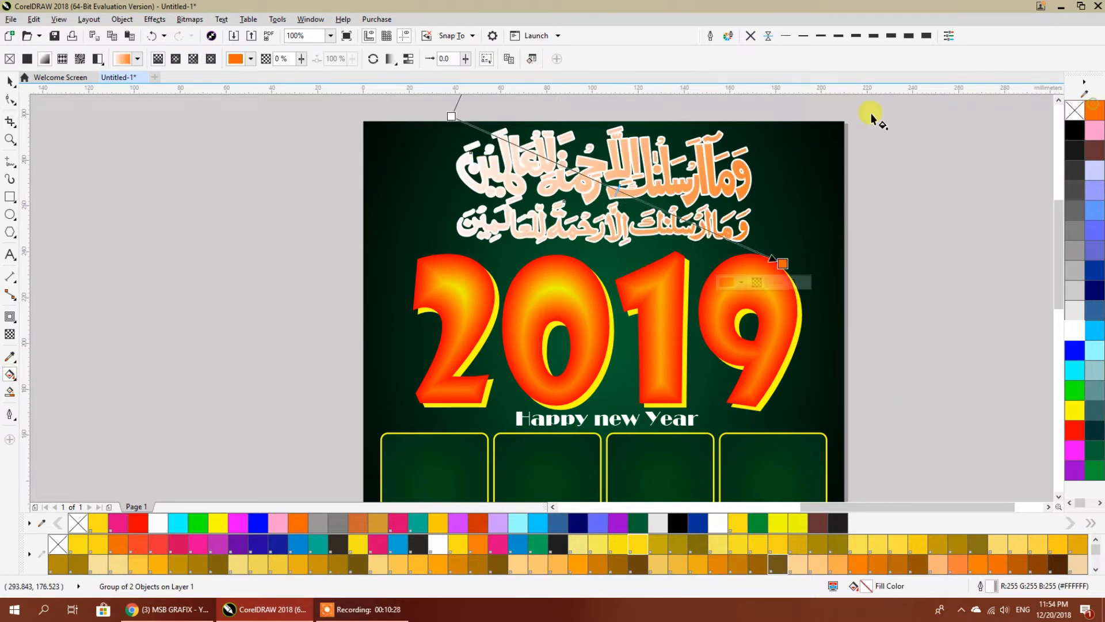
{"action": "left_click", "coordinate": [452, 116]}
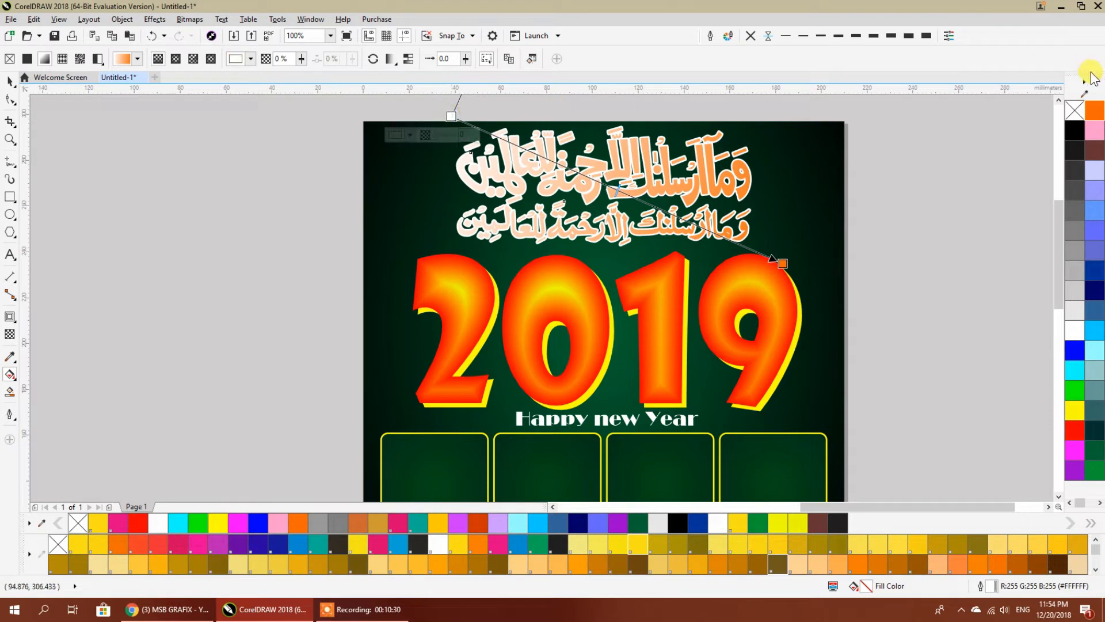
{"action": "left_click", "coordinate": [1095, 112]}
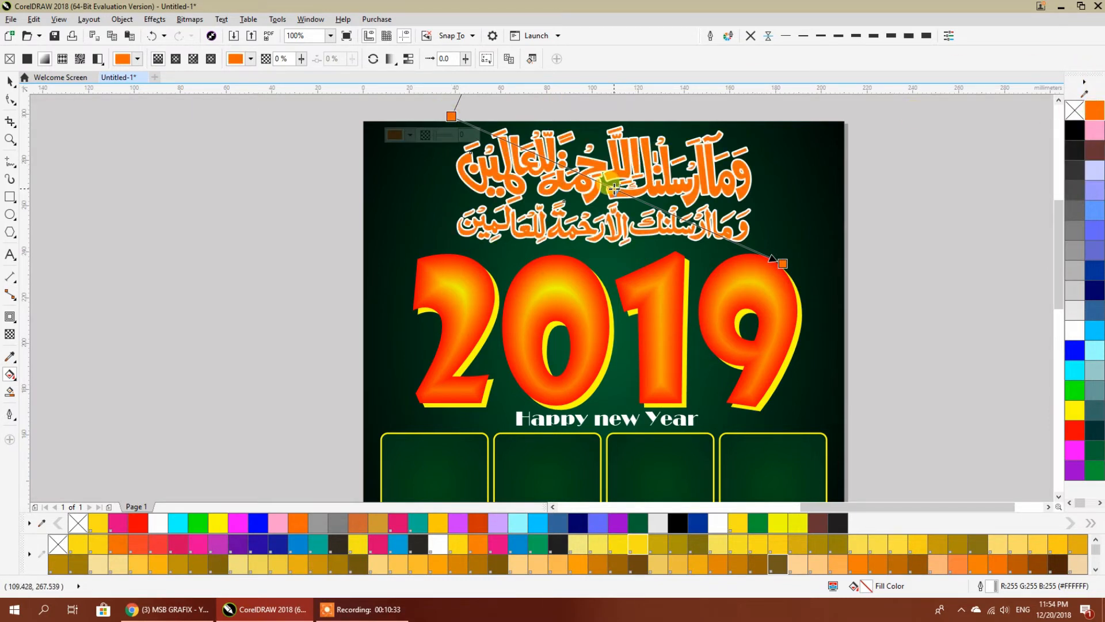
Add a yellow middle stop to the calligraphy's gradient, keep its ends orange, and make the fill repeat over a short span.
{"action": "double_click", "coordinate": [610, 186]}
{"action": "left_click", "coordinate": [1074, 412]}
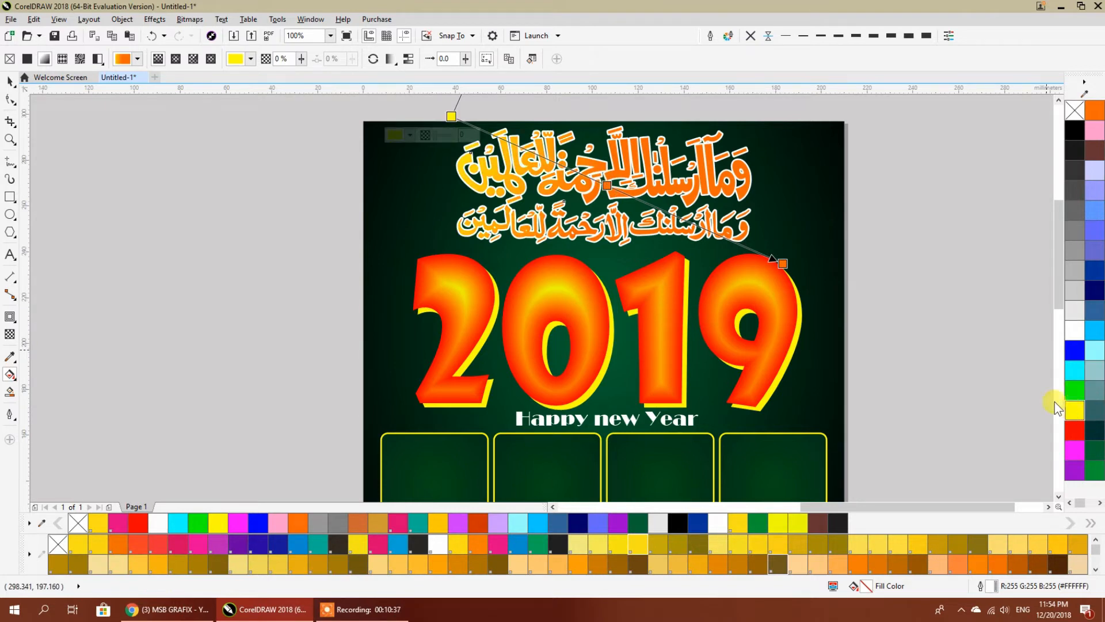
{"action": "left_click", "coordinate": [606, 186]}
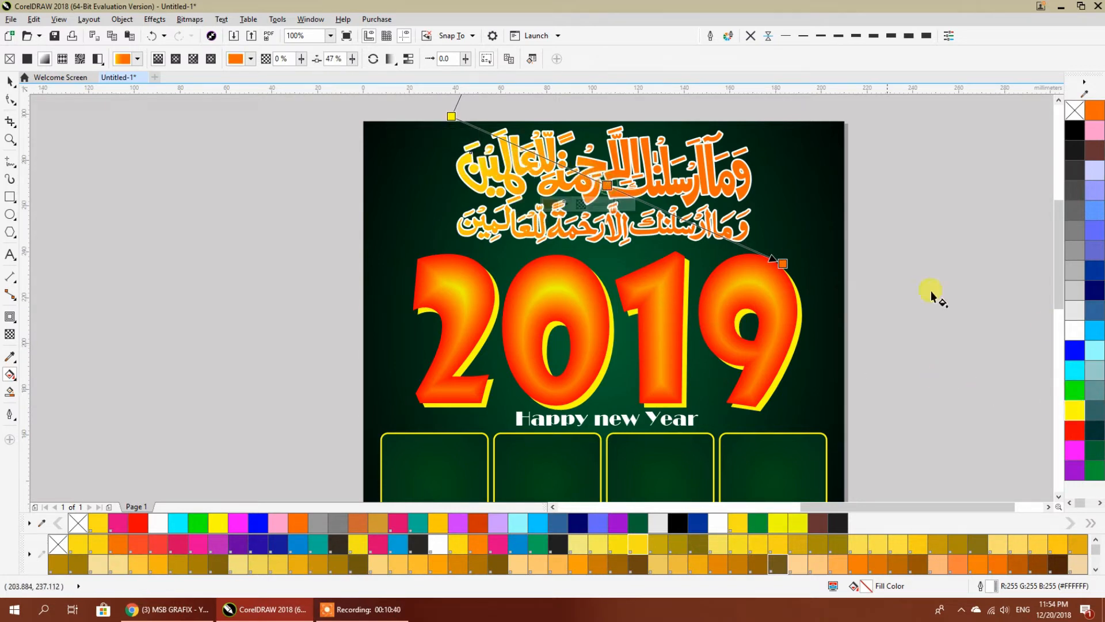
{"action": "left_click", "coordinate": [1074, 412]}
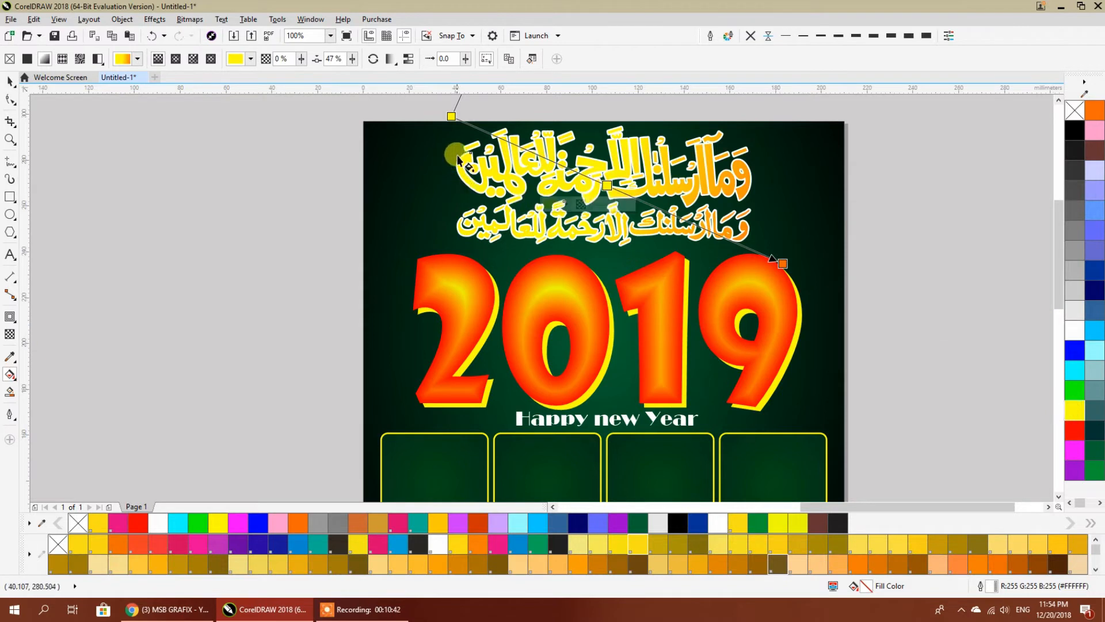
{"action": "left_click", "coordinate": [451, 116]}
{"action": "left_click", "coordinate": [1095, 110]}
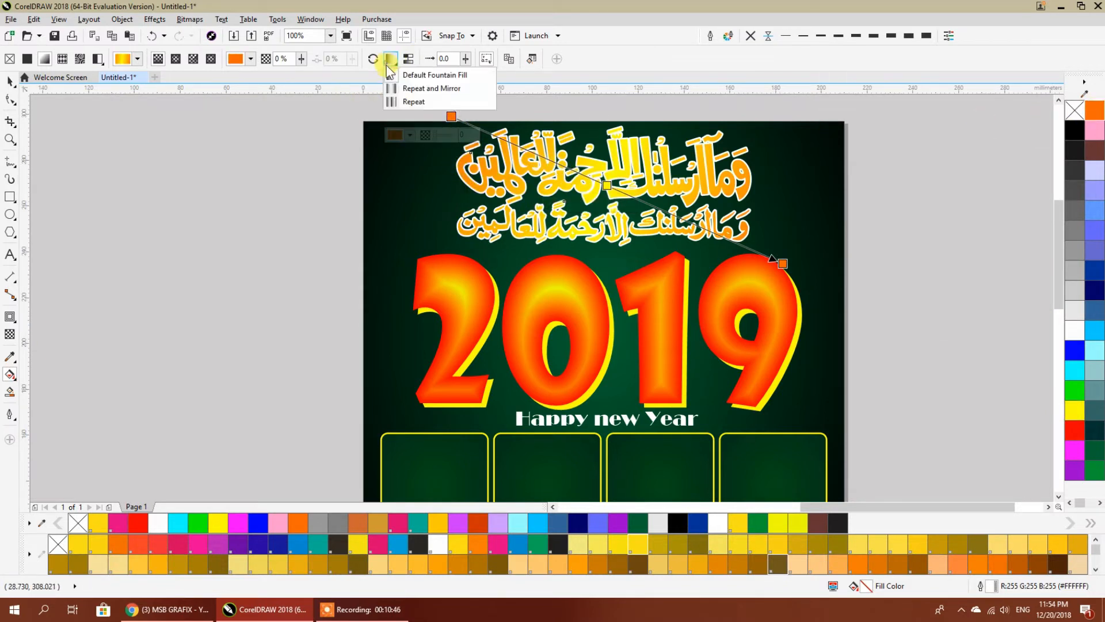
{"action": "left_click", "coordinate": [423, 101]}
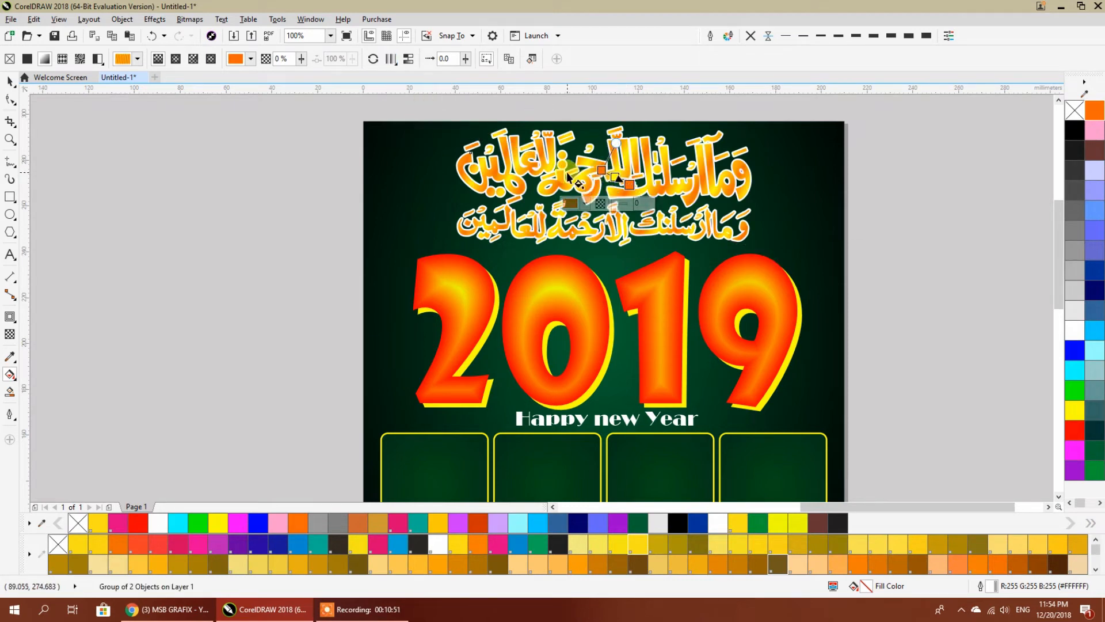
Slightly shorten the calligraphy's repeating gradient span and change the group's outline colour to black.
{"action": "left_click_drag", "start_coordinate": [630, 185], "coordinate": [626, 183]}
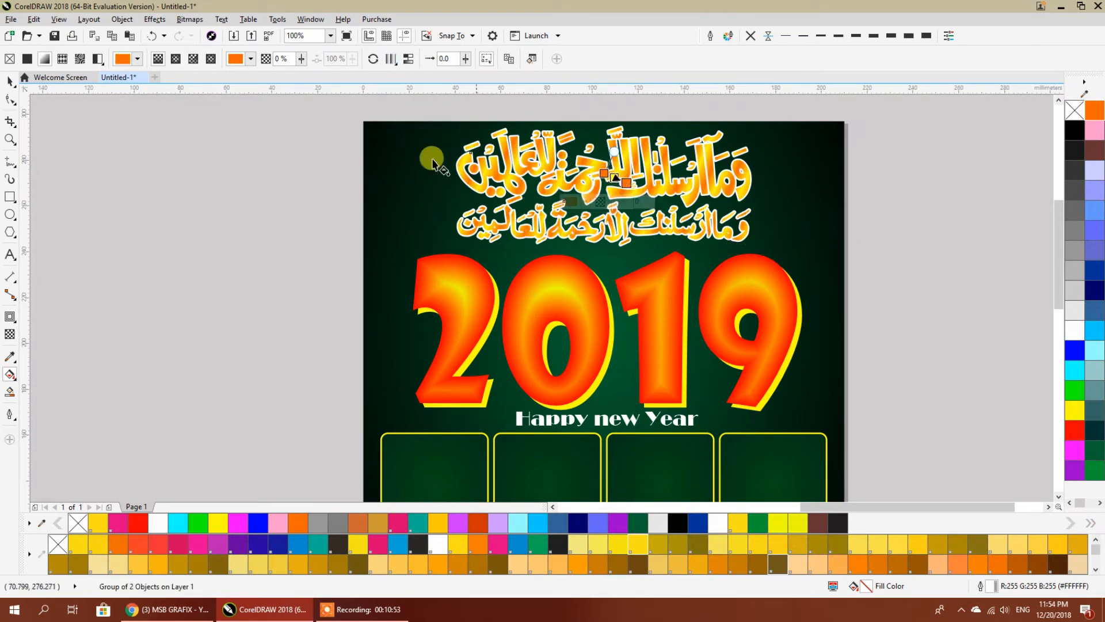
{"action": "left_click", "coordinate": [10, 81]}
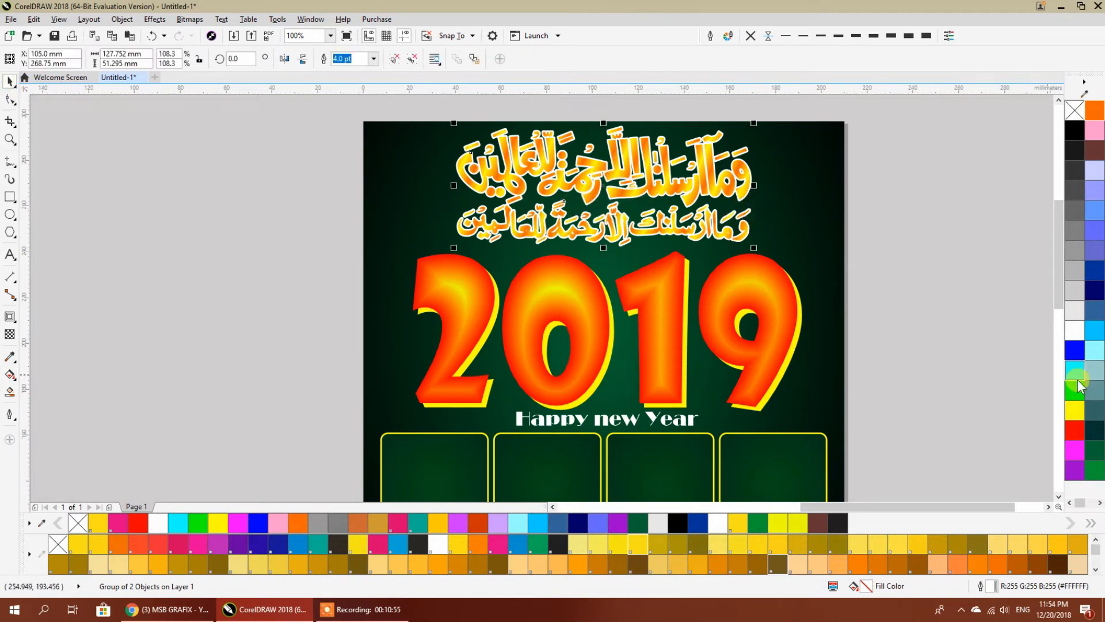
{"action": "right_click", "coordinate": [1074, 352]}
{"action": "right_click", "coordinate": [1070, 332]}
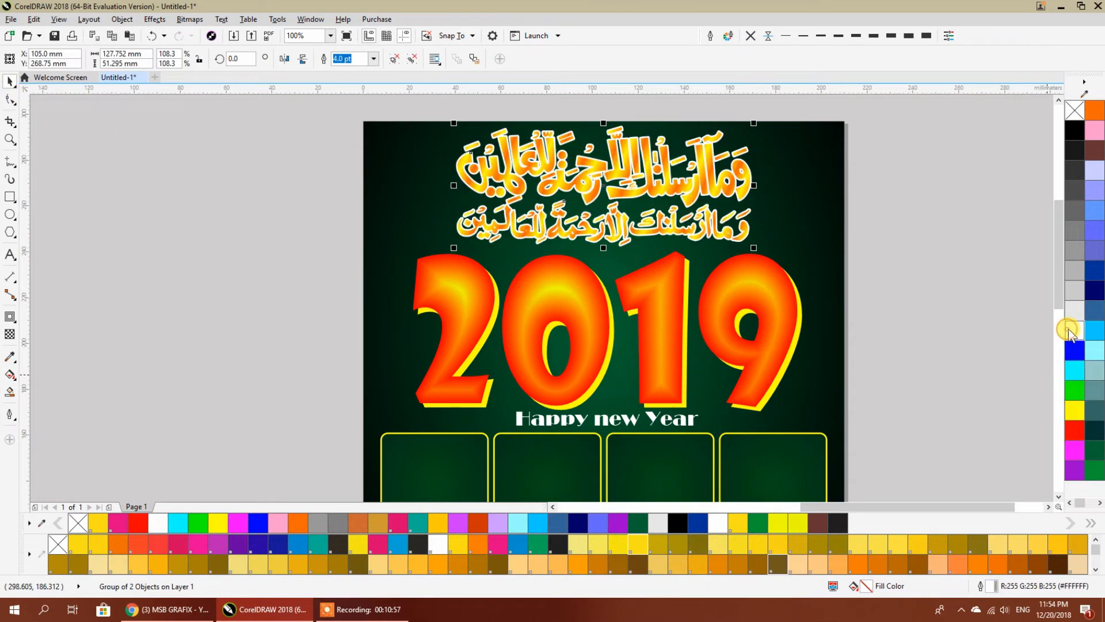
{"action": "right_click", "coordinate": [1073, 132]}
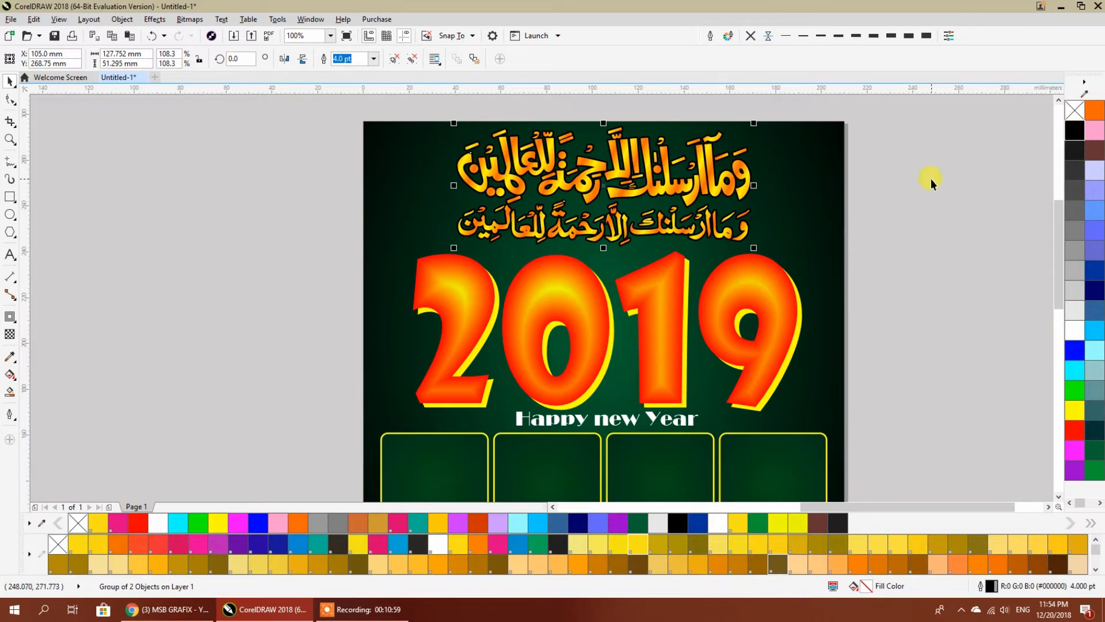
{"action": "left_click", "coordinate": [933, 183]}
Select the whole calendar design, including its background, and move it off the page to the empty area on its left.
{"action": "scroll", "coordinate": [931, 179], "scroll_direction": "down", "scroll_amount": 3}
{"action": "scroll", "coordinate": [747, 212], "scroll_direction": "down", "scroll_amount": 2}
{"action": "scroll", "coordinate": [706, 257], "scroll_direction": "up", "scroll_amount": 3}
{"action": "left_click_drag", "start_coordinate": [706, 256], "coordinate": [724, 335]}
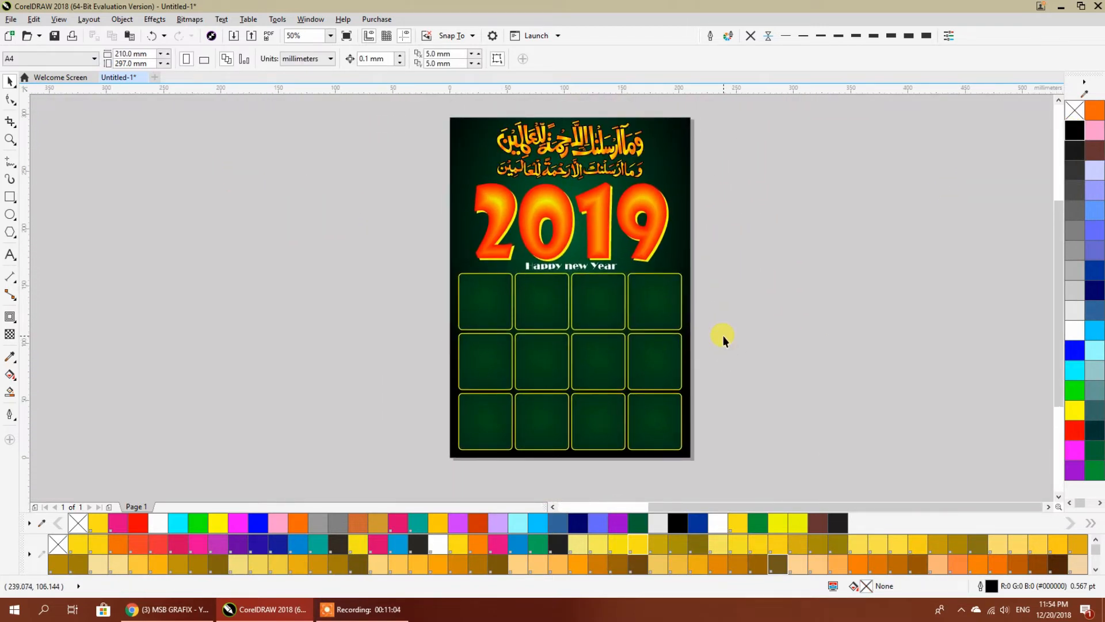
{"action": "scroll", "coordinate": [723, 340], "scroll_direction": "down", "scroll_amount": 2}
{"action": "left_click_drag", "start_coordinate": [740, 190], "coordinate": [575, 428]}
{"action": "left_click_drag", "start_coordinate": [642, 386], "coordinate": [460, 346]}
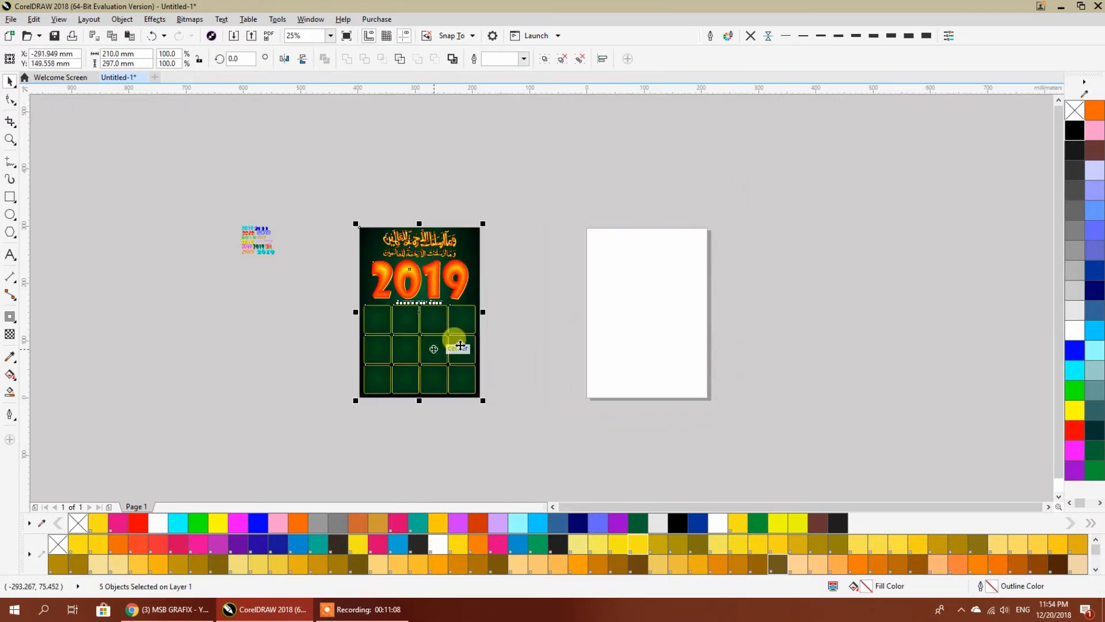
{"action": "left_click", "coordinate": [507, 326]}
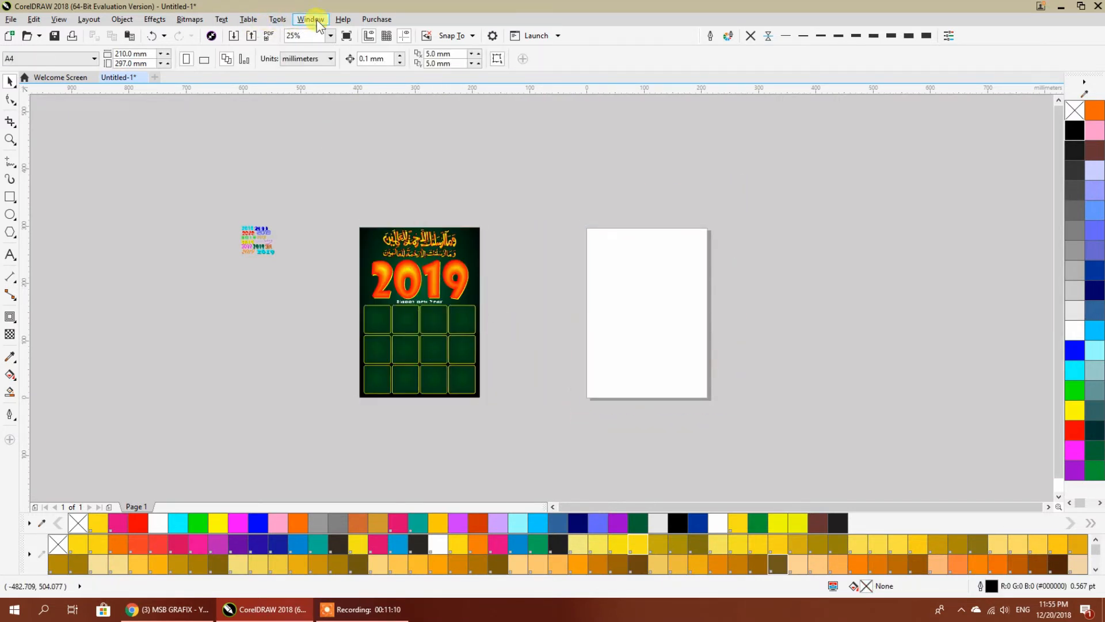
Run the Wizard.CreateCalendar macro from the CalendarWizard (CalendarWizard.gms) project.
{"action": "left_click", "coordinate": [277, 19]}
{"action": "mouse_move", "coordinate": [293, 114]}
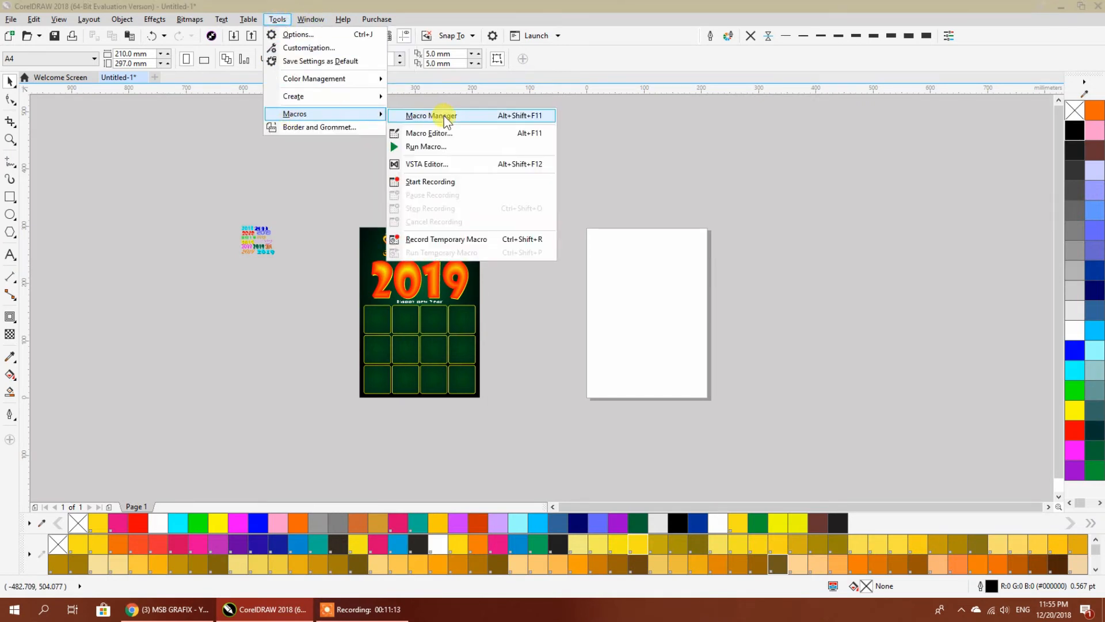
{"action": "left_click", "coordinate": [412, 147]}
{"action": "left_click", "coordinate": [510, 346]}
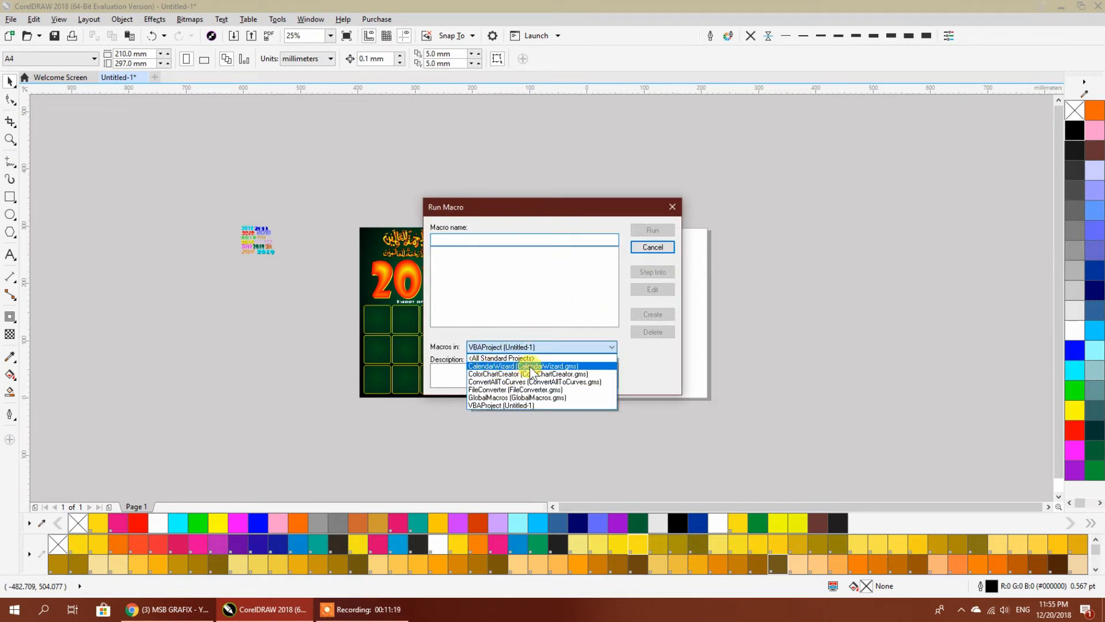
{"action": "left_click", "coordinate": [529, 367]}
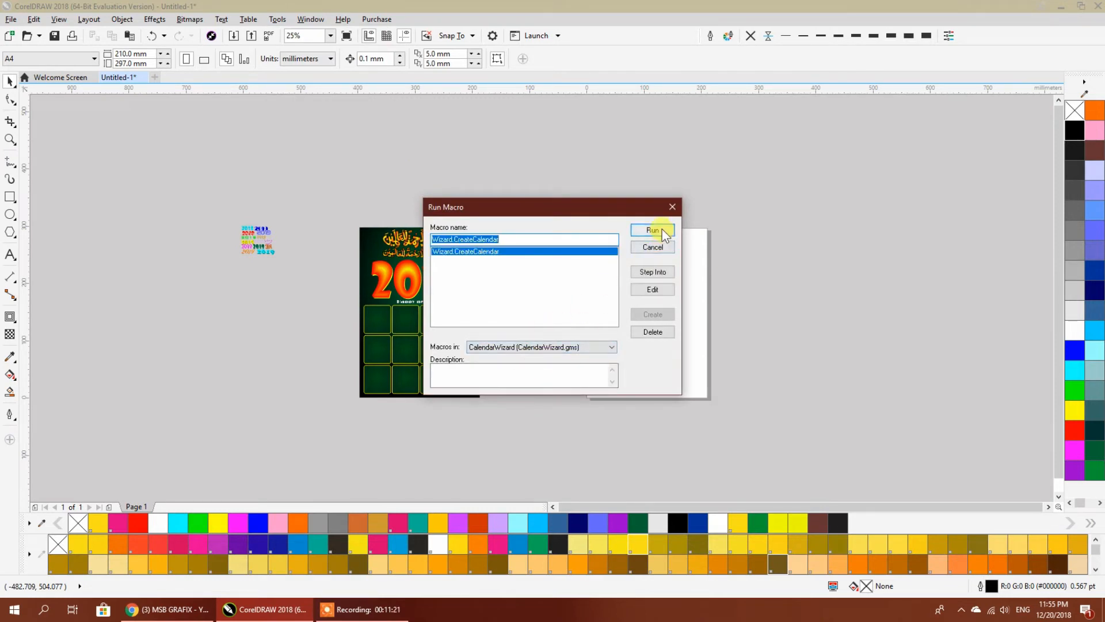
{"action": "left_click", "coordinate": [652, 230]}
Preview the Year: 12 Small [3x4] and [4x3] layouts in the calendar wizard, moving it clear of the design.
{"action": "left_click", "coordinate": [479, 285]}
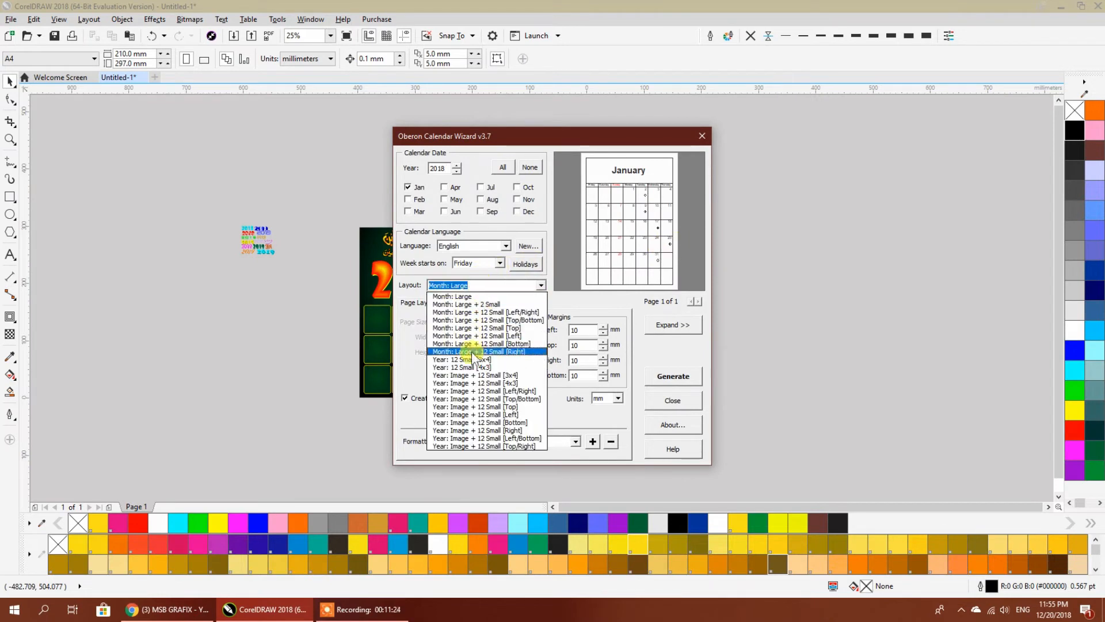
{"action": "left_click", "coordinate": [472, 360]}
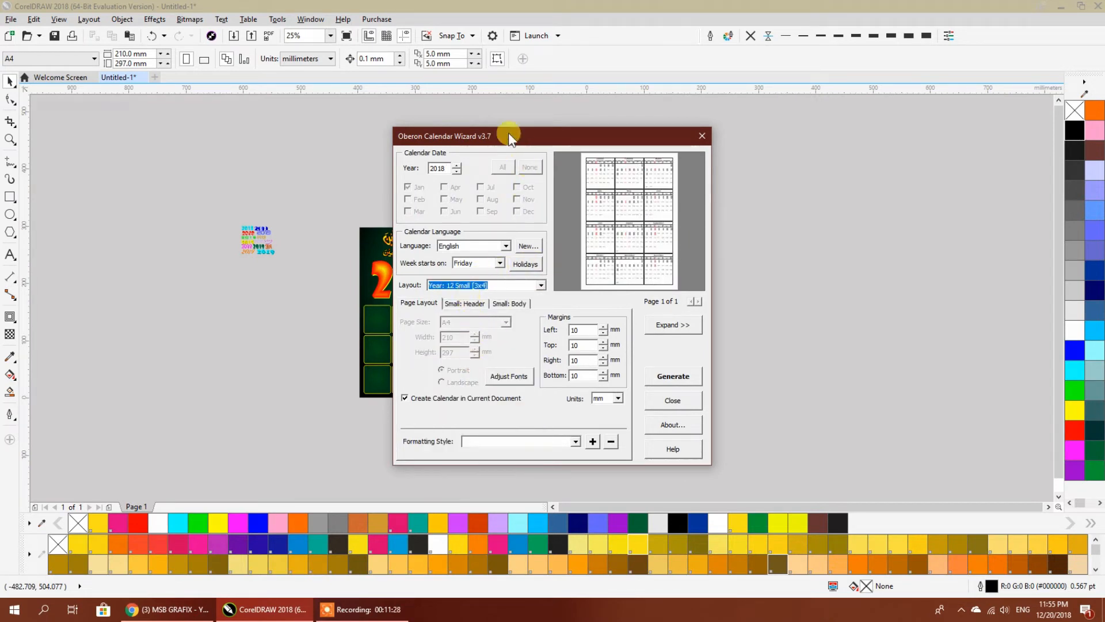
{"action": "left_click_drag", "start_coordinate": [509, 136], "coordinate": [637, 136]}
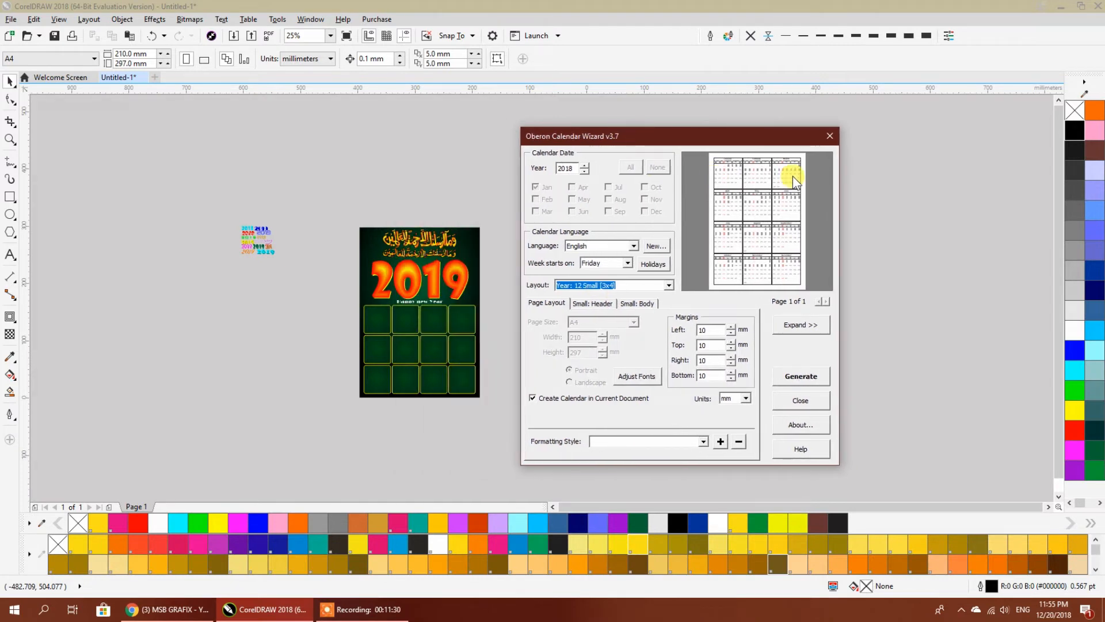
{"action": "left_click", "coordinate": [639, 285]}
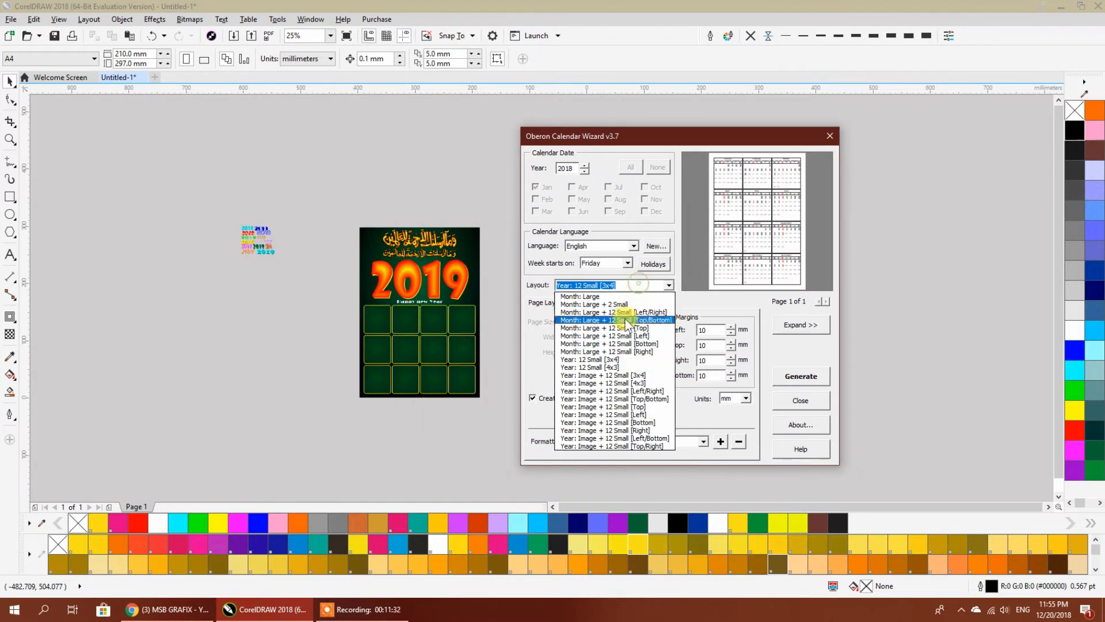
{"action": "left_click", "coordinate": [617, 368]}
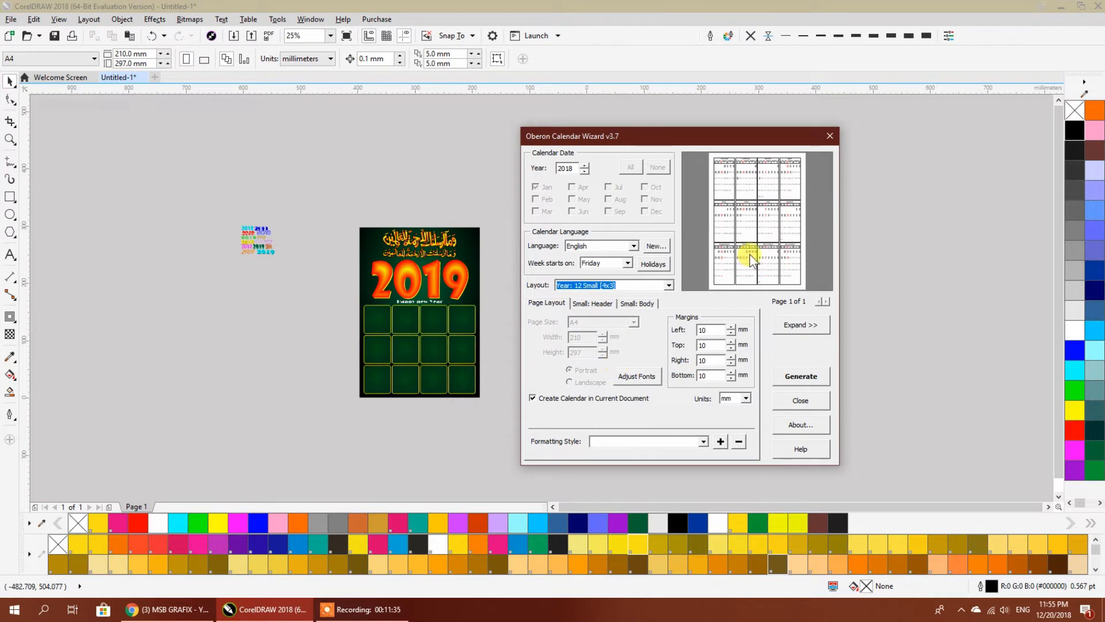
{"action": "left_click", "coordinate": [617, 284]}
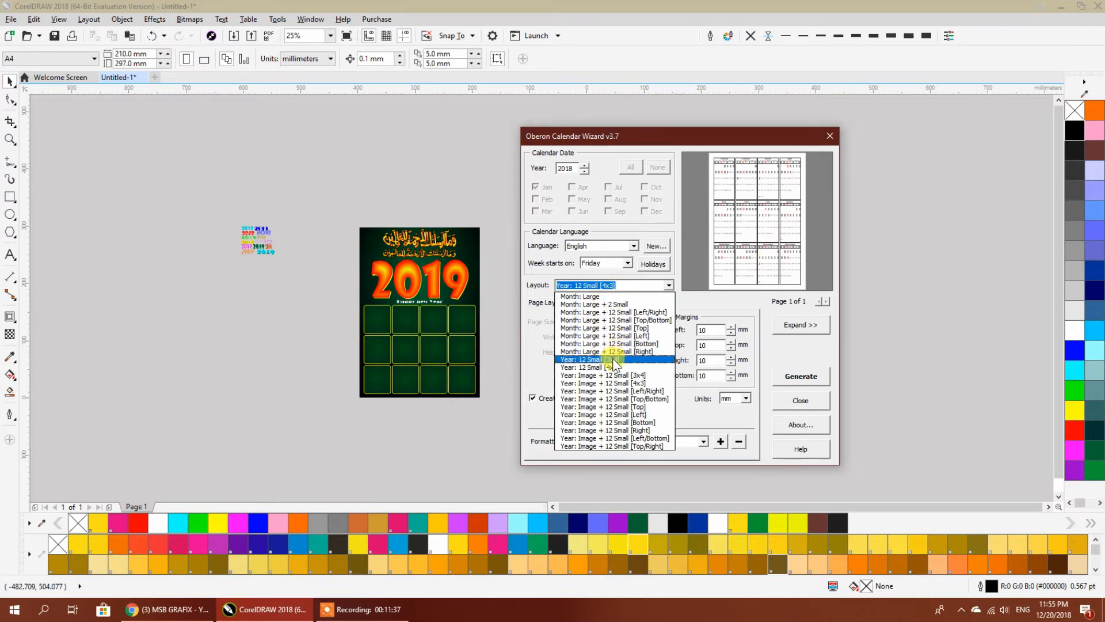
{"action": "left_click", "coordinate": [612, 359]}
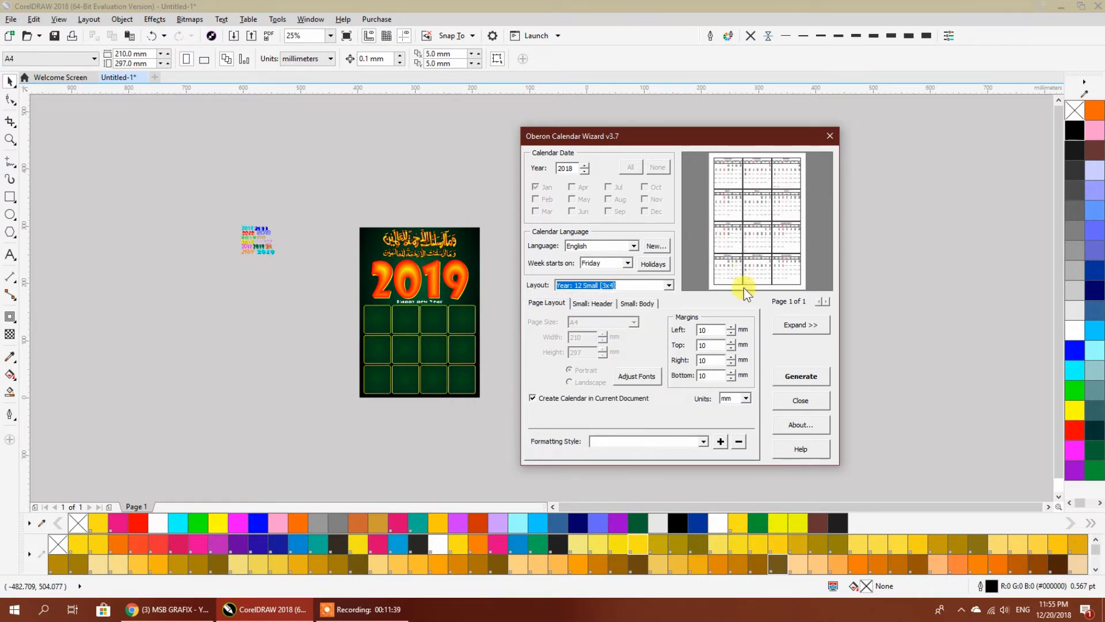
Preview Month: Large + 12 Small [Top] and [Right], plus the Year: Image + 12 Small [Left/Right] layout.
{"action": "left_click", "coordinate": [669, 286]}
{"action": "left_click", "coordinate": [644, 323]}
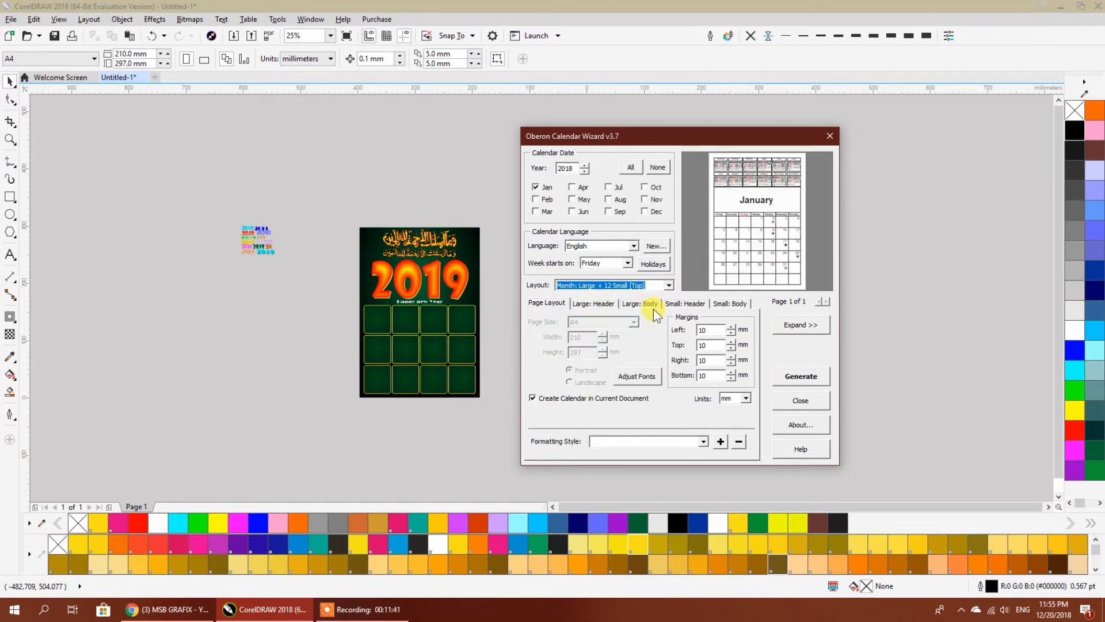
{"action": "left_click", "coordinate": [669, 286]}
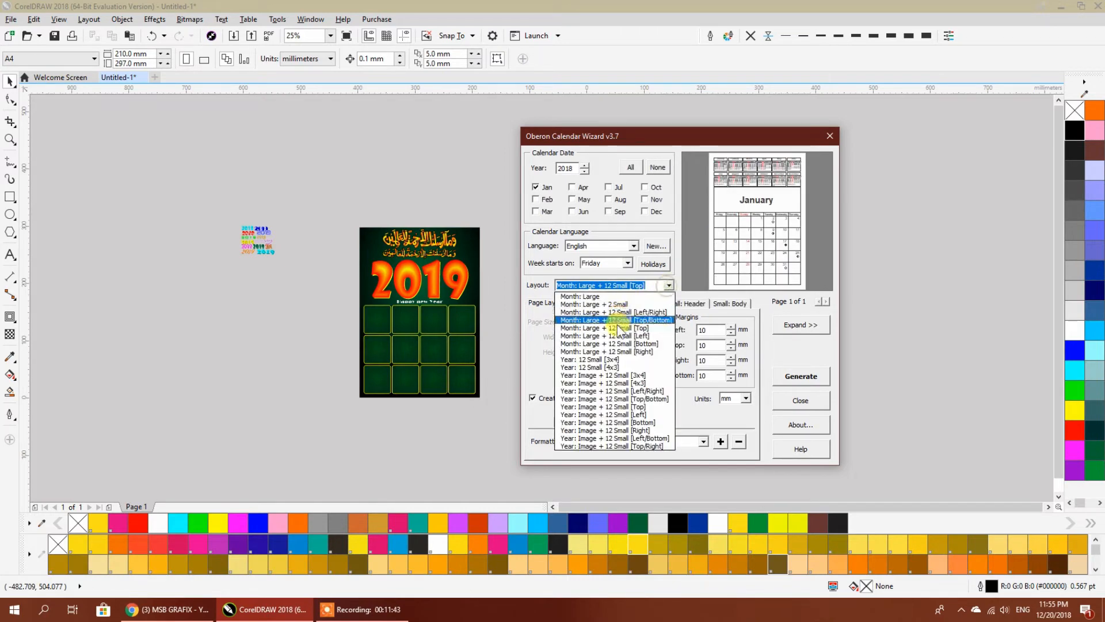
{"action": "left_click", "coordinate": [611, 353]}
{"action": "left_click", "coordinate": [669, 286]}
{"action": "left_click", "coordinate": [609, 387]}
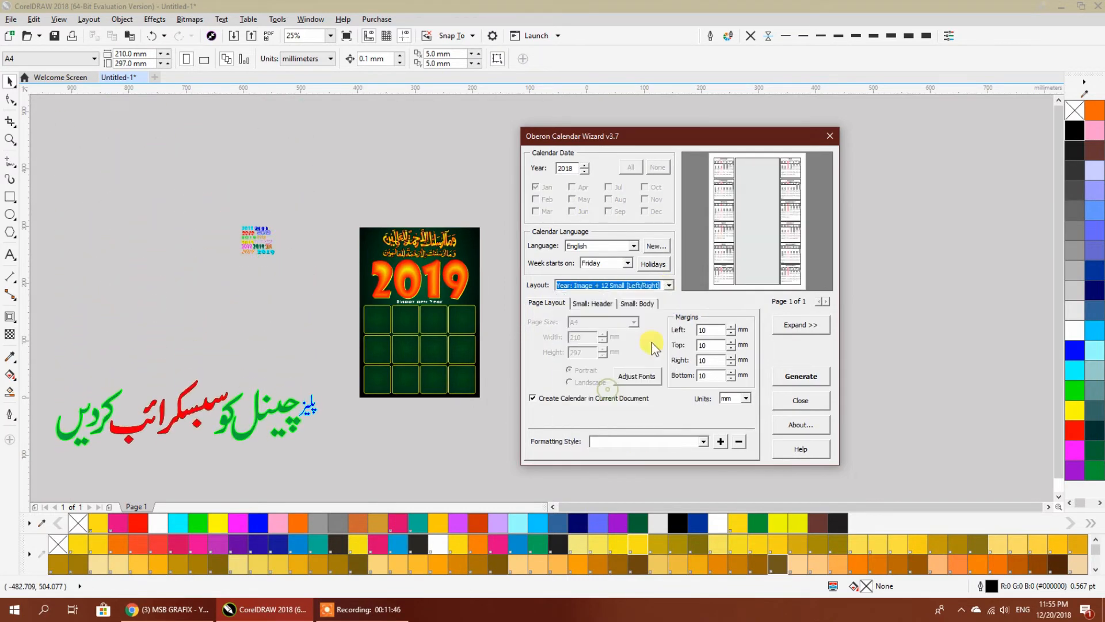
Set the calendar layout to Year: Image + 12 Small [Right] and expand the wizard to show its large month preview.
{"action": "left_click", "coordinate": [668, 286]}
{"action": "left_click", "coordinate": [620, 428]}
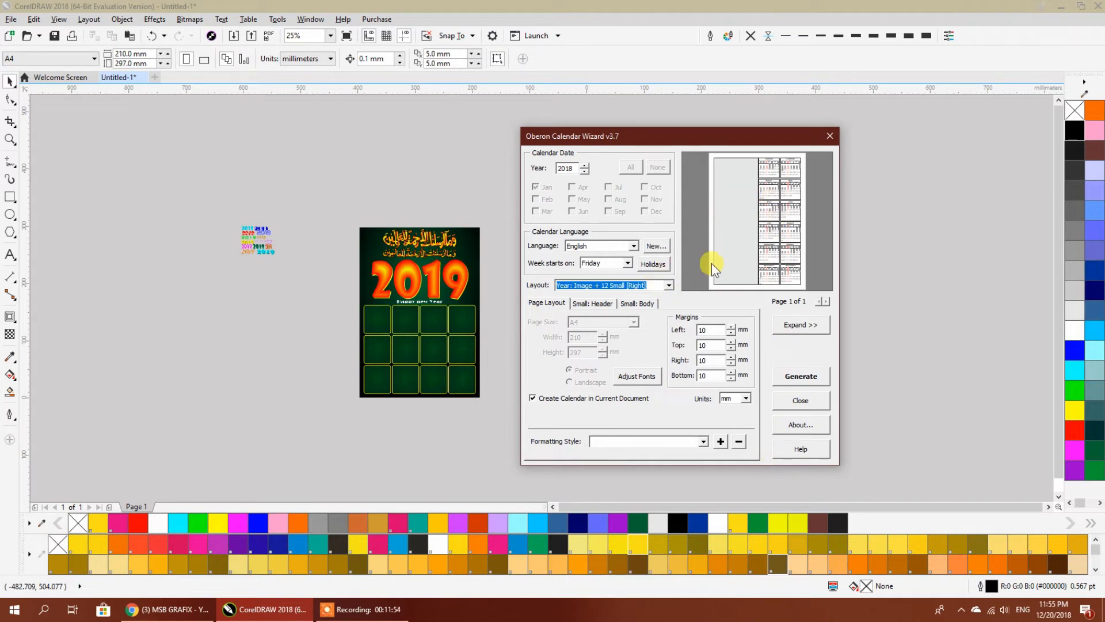
{"action": "left_click", "coordinate": [806, 325]}
{"action": "left_click_drag", "start_coordinate": [852, 133], "coordinate": [712, 124]}
Set the small calendars' month title font to Arial Rounded MT Bold.
{"action": "left_click", "coordinate": [457, 296]}
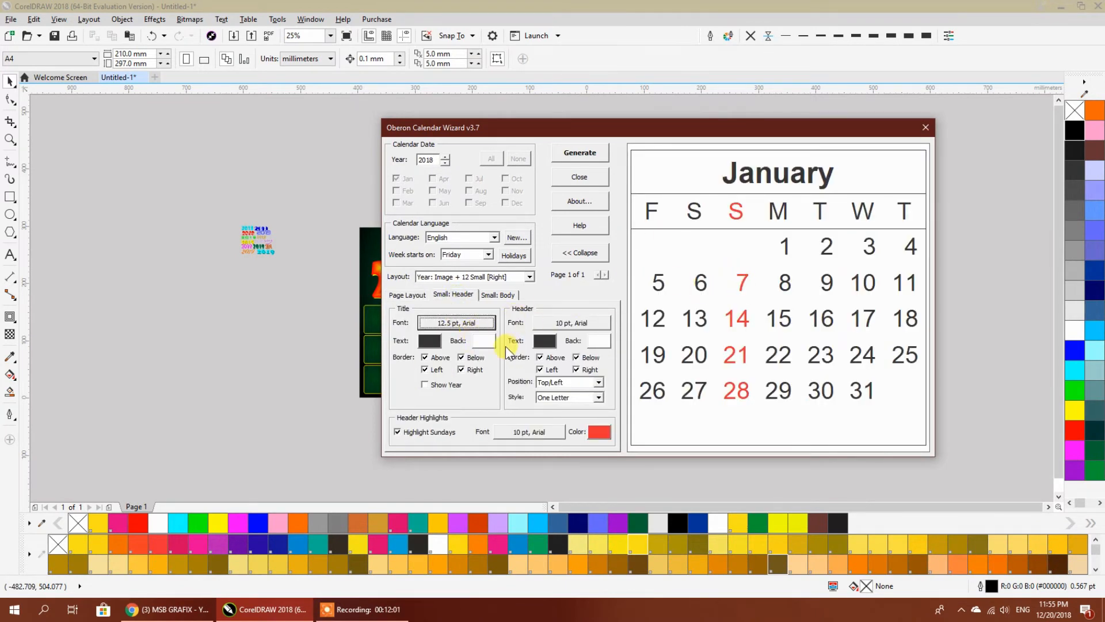
{"action": "left_click", "coordinate": [448, 323]}
{"action": "left_click", "coordinate": [568, 214]}
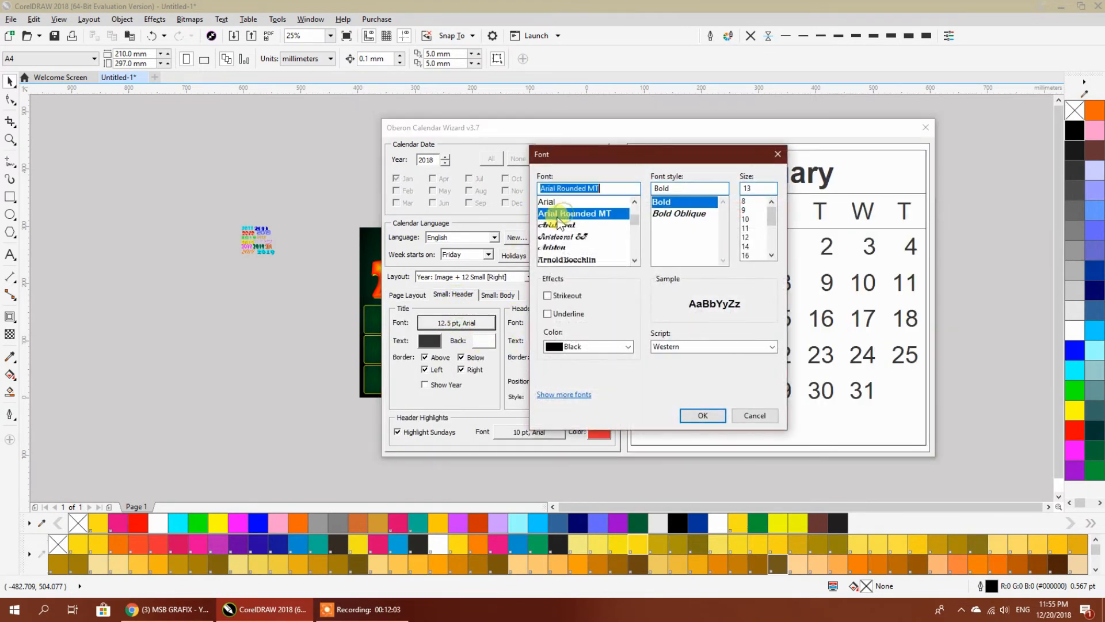
{"action": "left_click", "coordinate": [706, 420]}
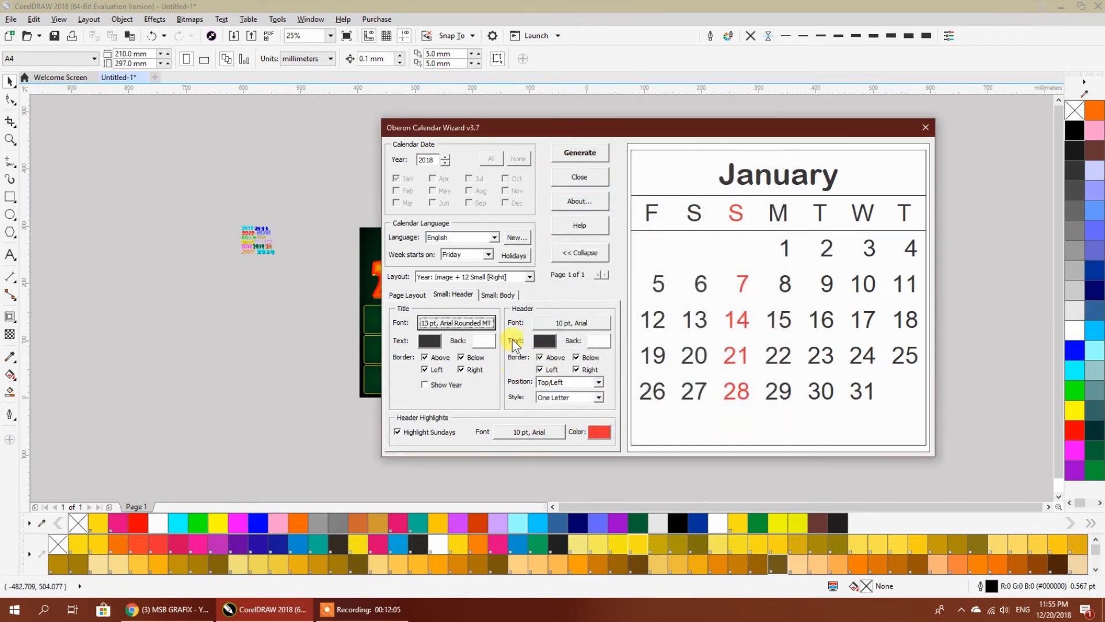
Set both the weekday header font and the header highlight font to Arial Rounded MT Bold.
{"action": "left_click", "coordinate": [540, 429]}
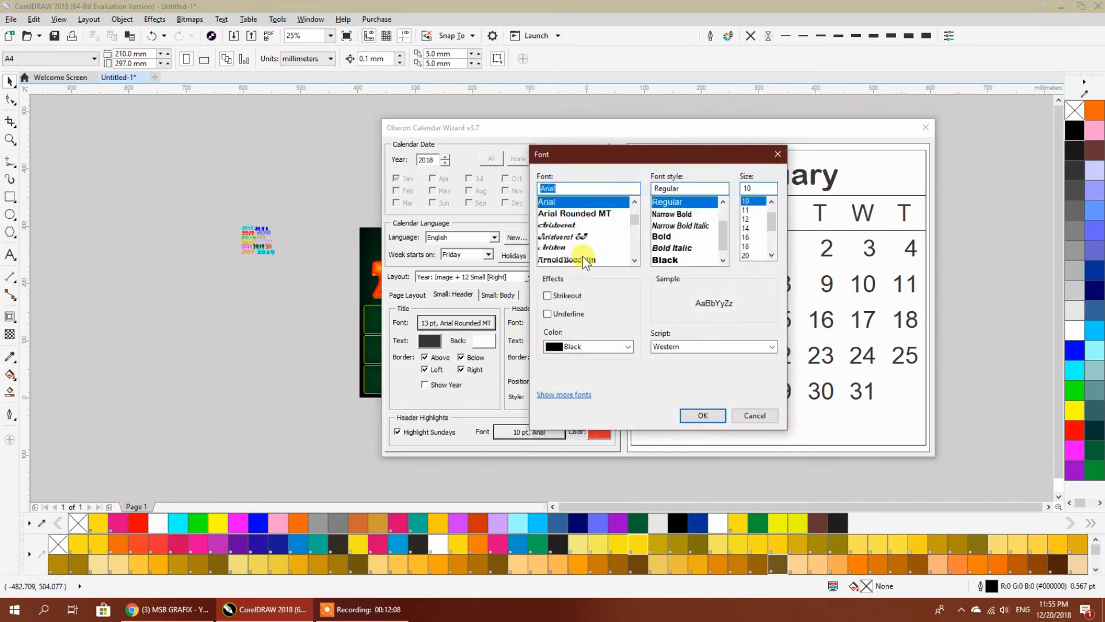
{"action": "left_click", "coordinate": [567, 214]}
{"action": "left_click", "coordinate": [707, 414]}
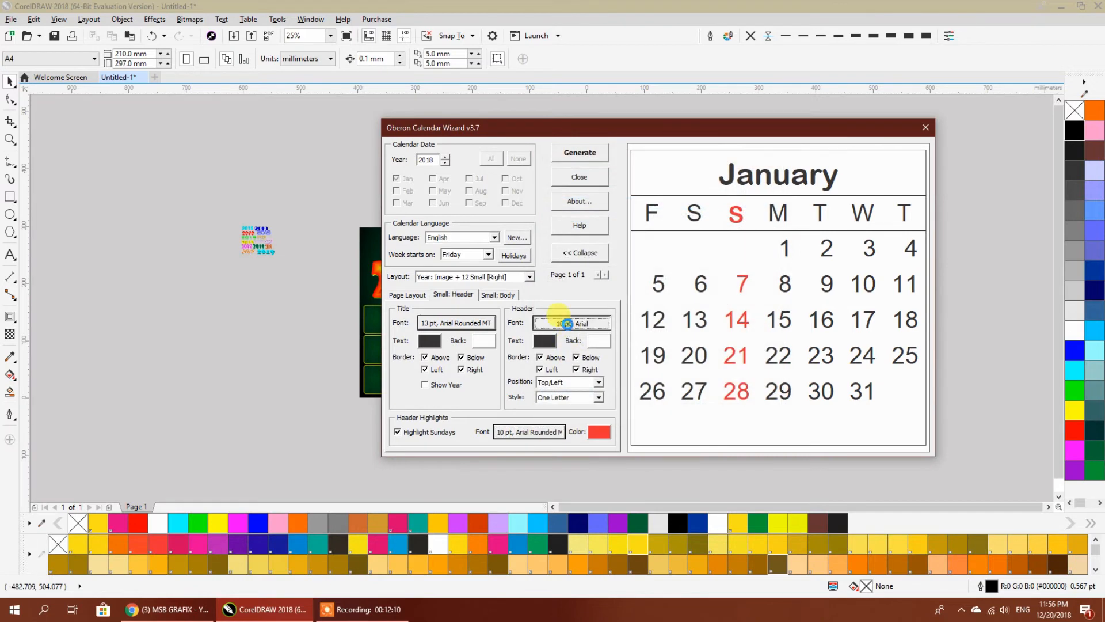
{"action": "left_click", "coordinate": [567, 321]}
{"action": "left_click", "coordinate": [594, 213]}
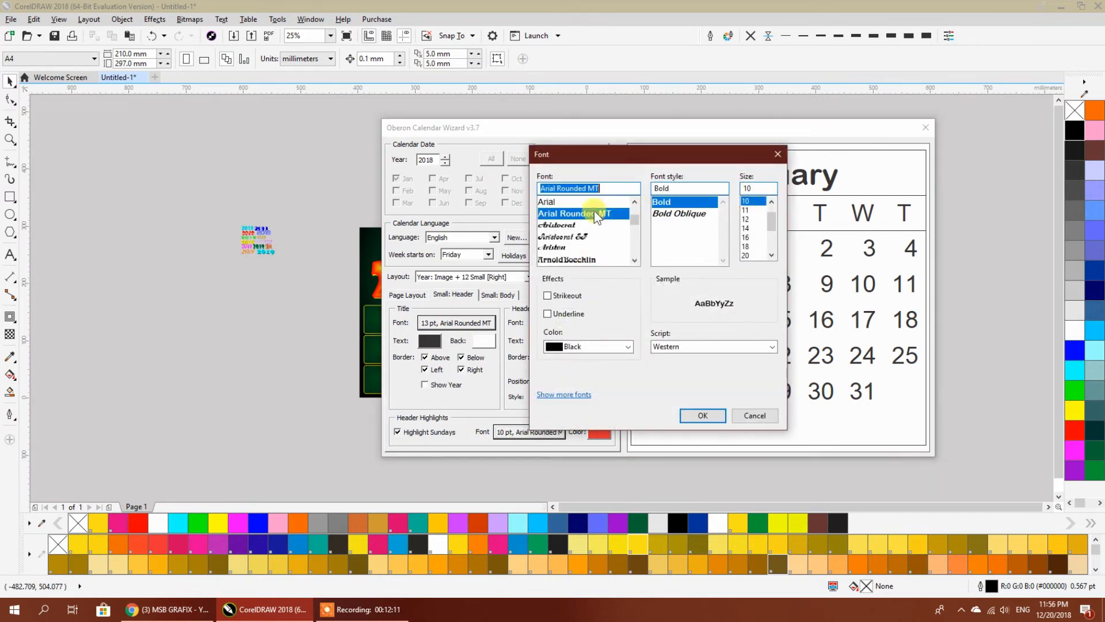
{"action": "left_click", "coordinate": [699, 416]}
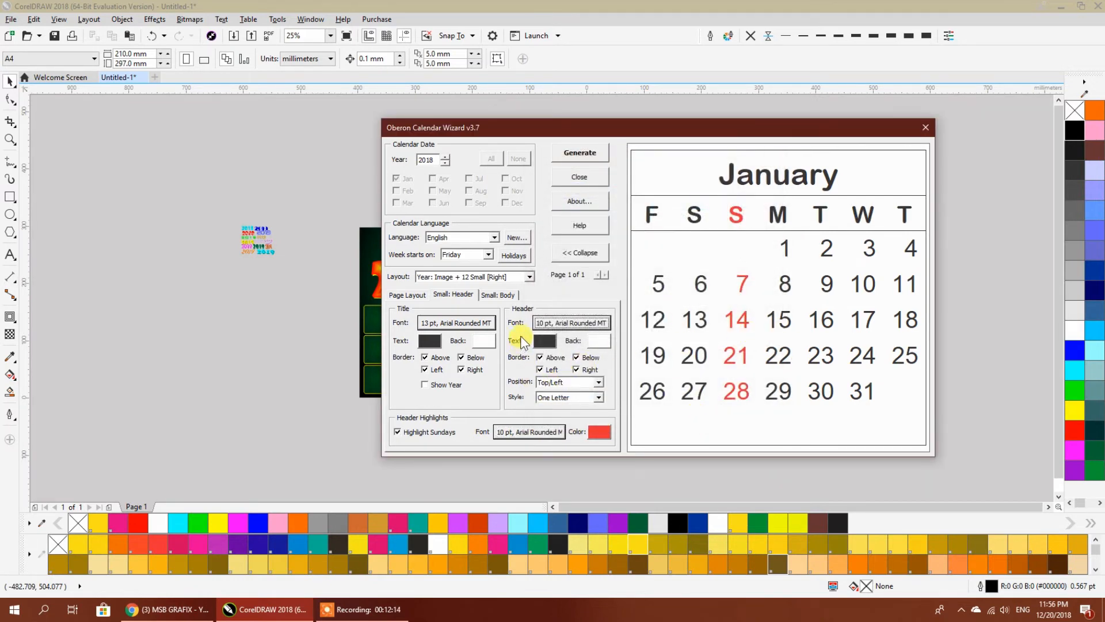
Set the date numbers' font in the small calendar body to Arial Rounded MT Bold.
{"action": "left_click", "coordinate": [490, 296]}
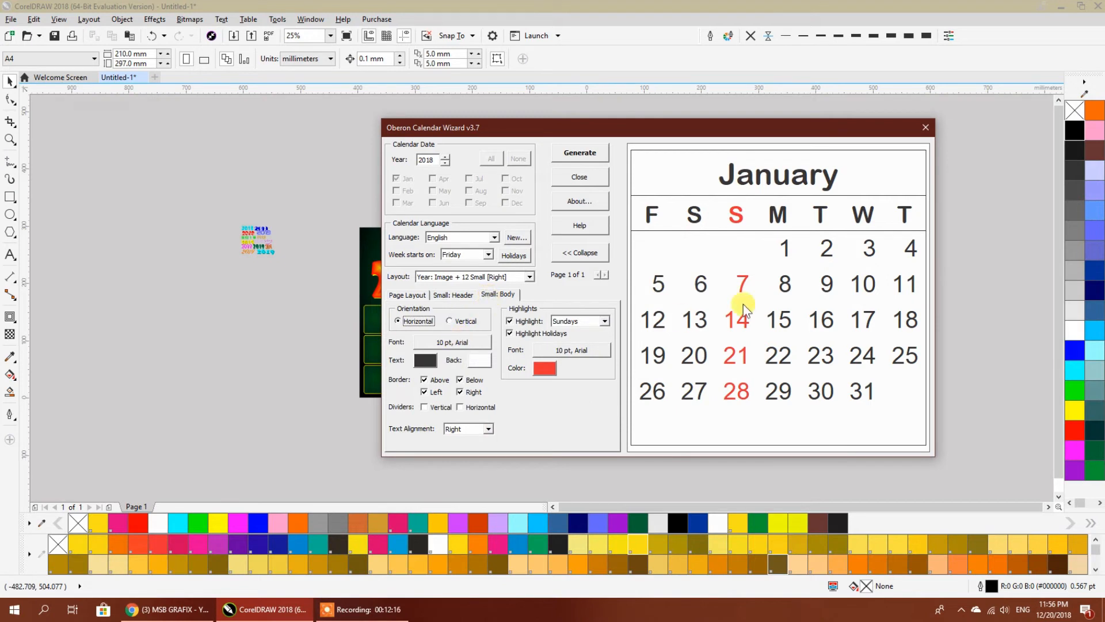
{"action": "left_click", "coordinate": [464, 343]}
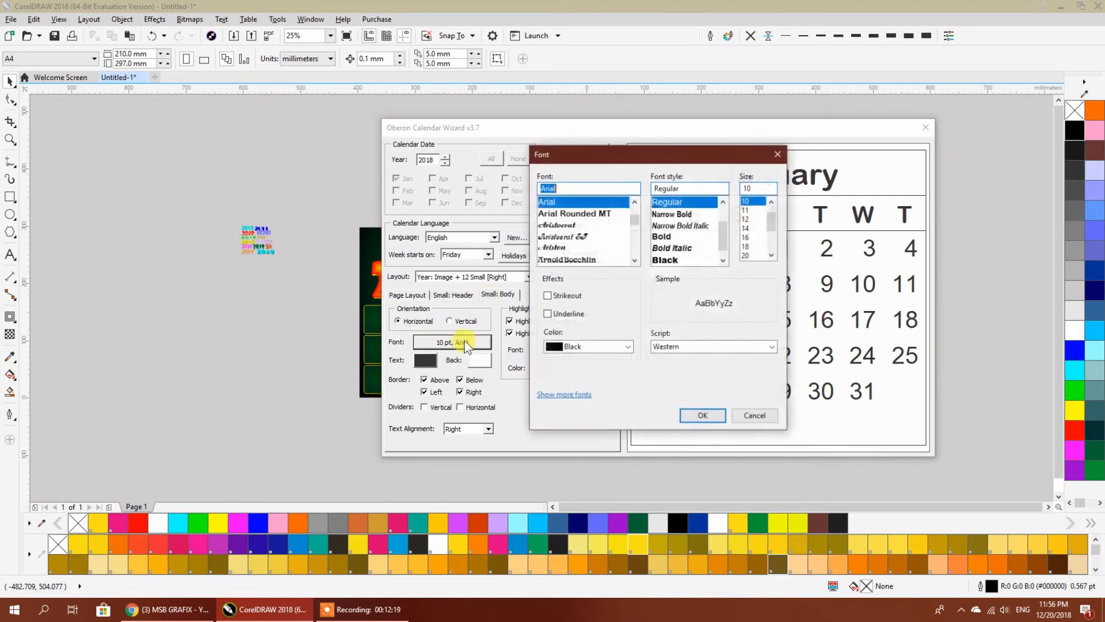
{"action": "left_click", "coordinate": [576, 213]}
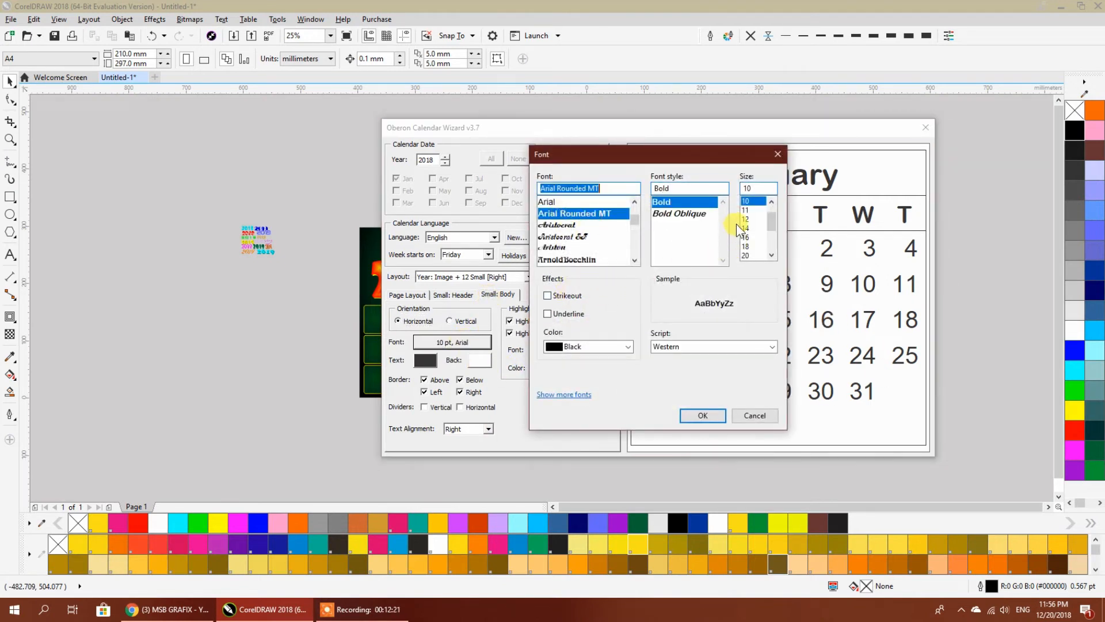
{"action": "left_click", "coordinate": [705, 416]}
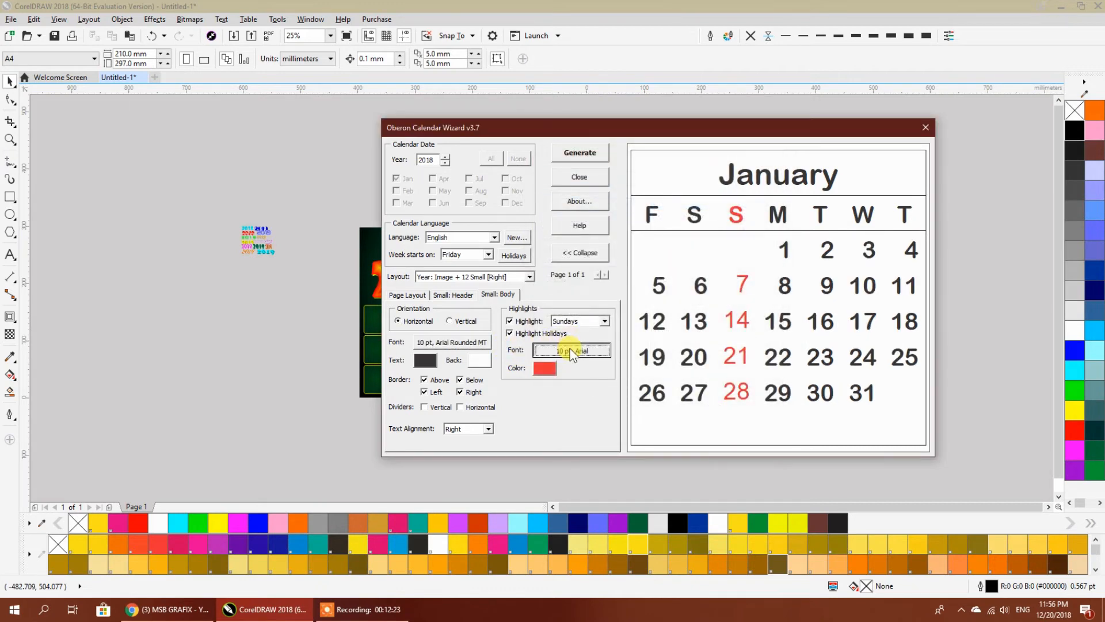
Set the highlighted dates' font to Arial Rounded MT Bold and highlight Fridays instead of Sundays.
{"action": "left_click", "coordinate": [570, 348]}
{"action": "left_click", "coordinate": [554, 214]}
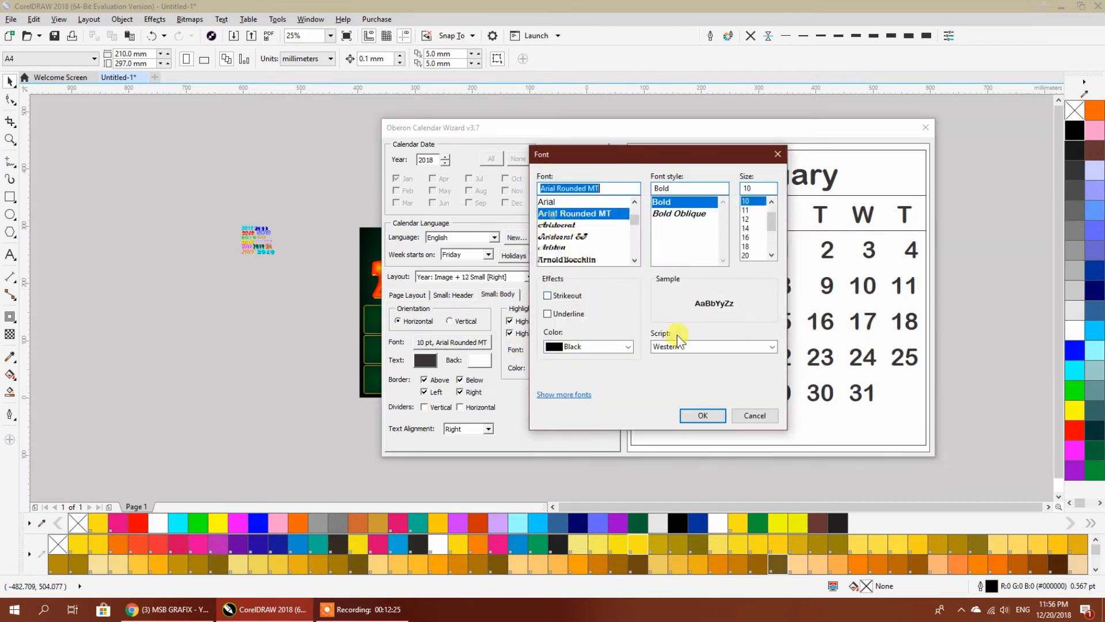
{"action": "left_click", "coordinate": [712, 419]}
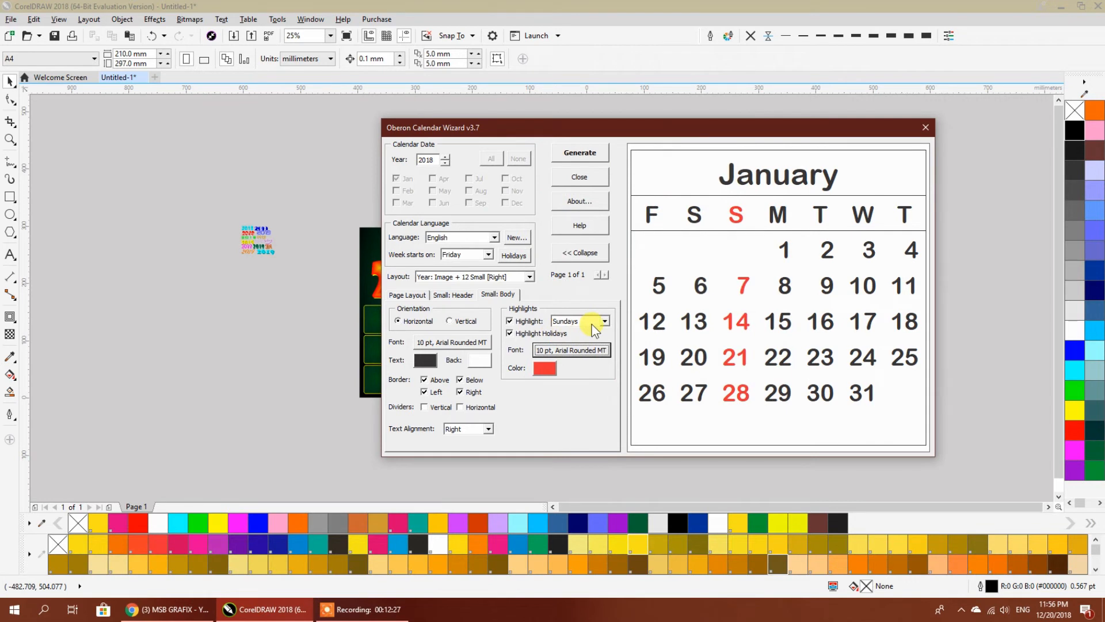
{"action": "left_click", "coordinate": [594, 328]}
{"action": "left_click", "coordinate": [567, 370]}
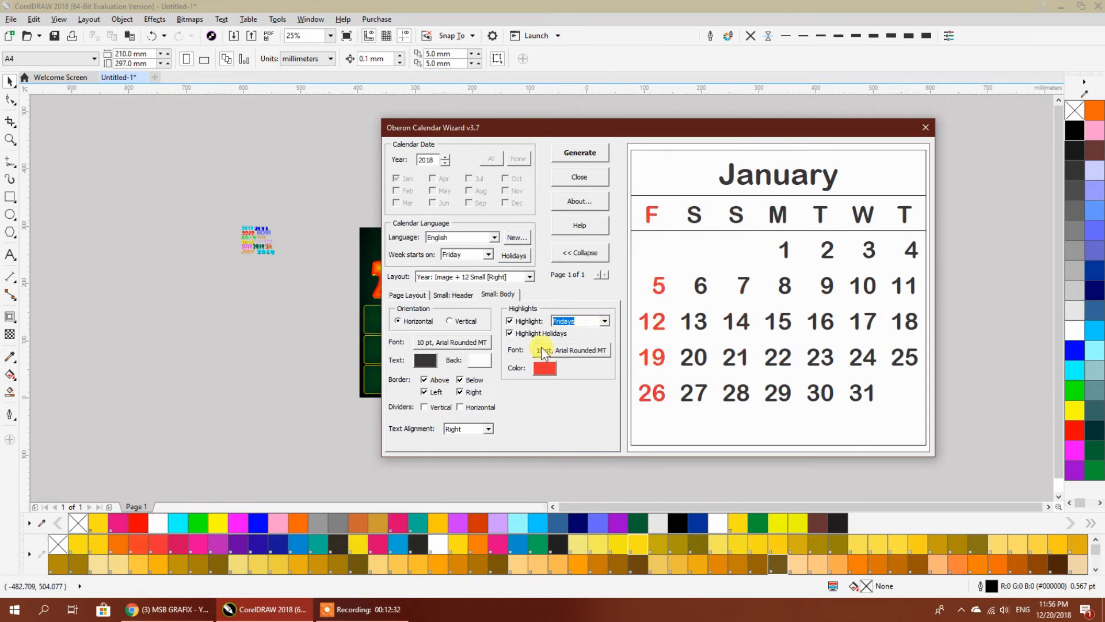
Try Saturdays, Sundays and Wednesdays as the highlighted weekday in the small calendars.
{"action": "left_click", "coordinate": [605, 320]}
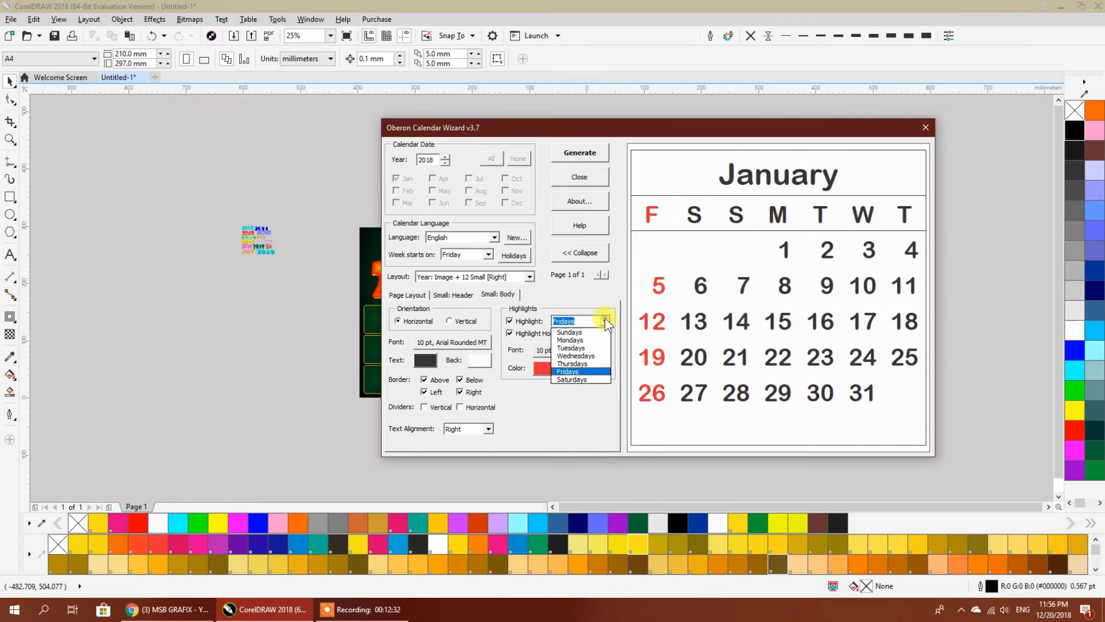
{"action": "left_click", "coordinate": [581, 379]}
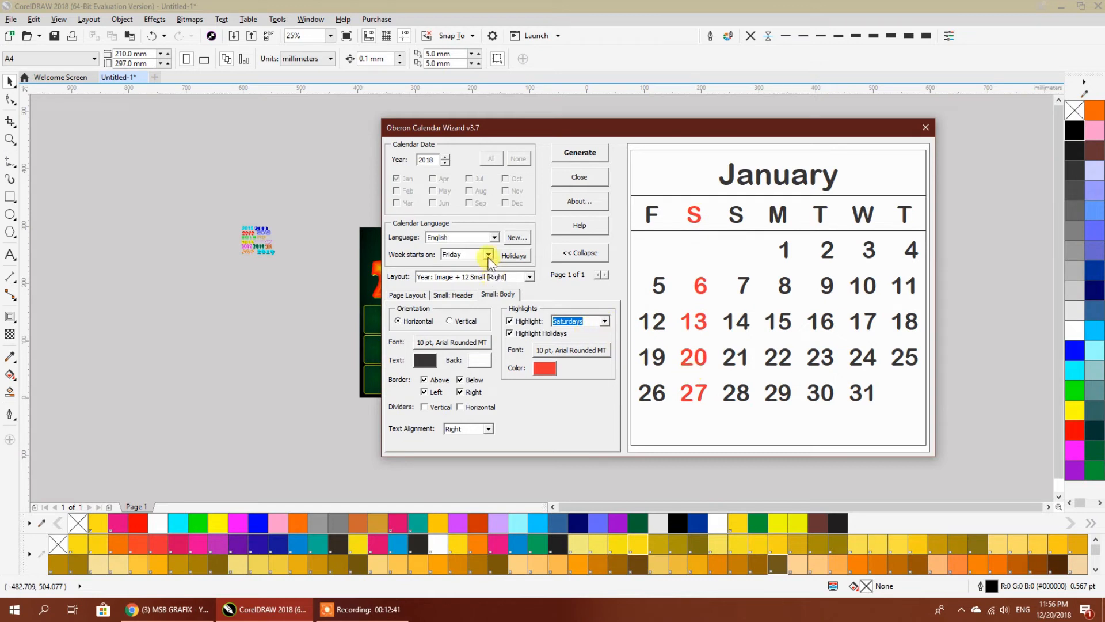
{"action": "left_click", "coordinate": [605, 321]}
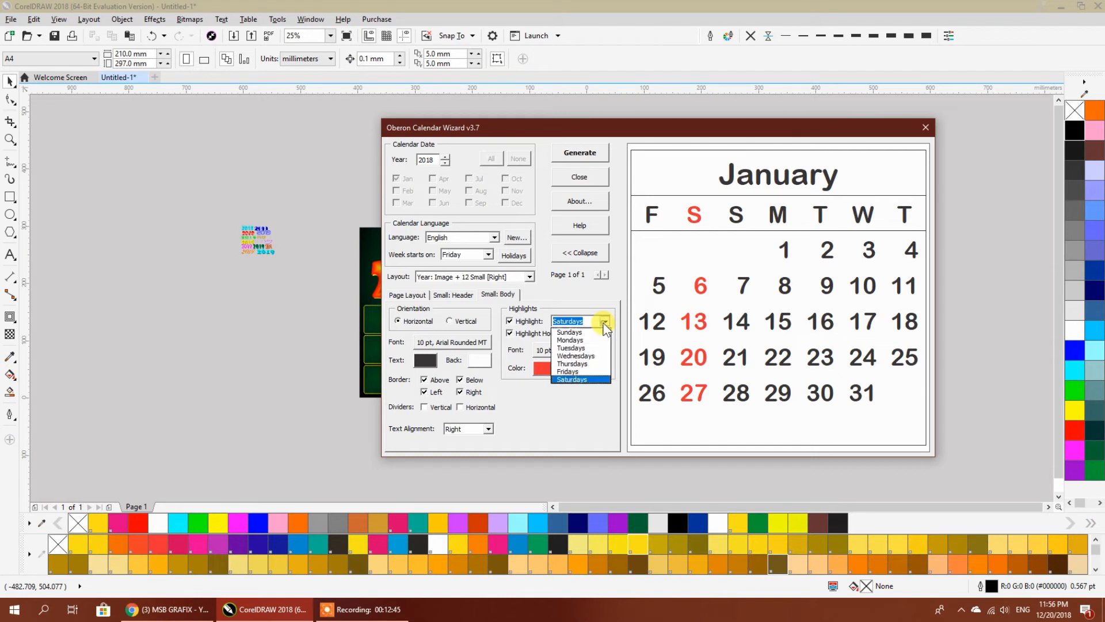
{"action": "left_click", "coordinate": [575, 332]}
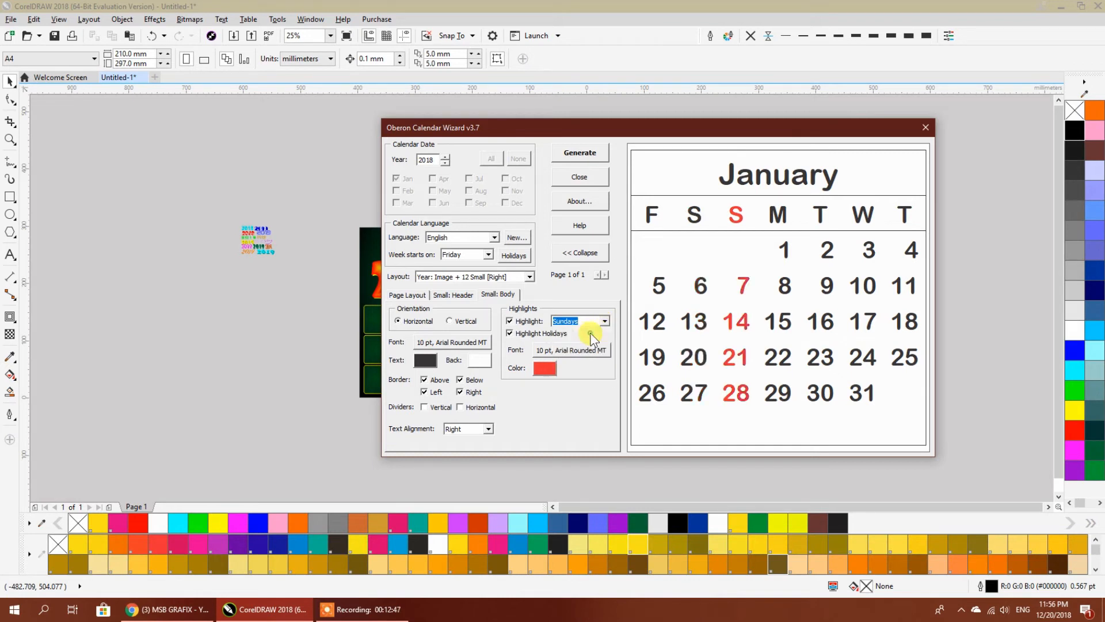
{"action": "left_click", "coordinate": [595, 324]}
{"action": "left_click", "coordinate": [582, 351]}
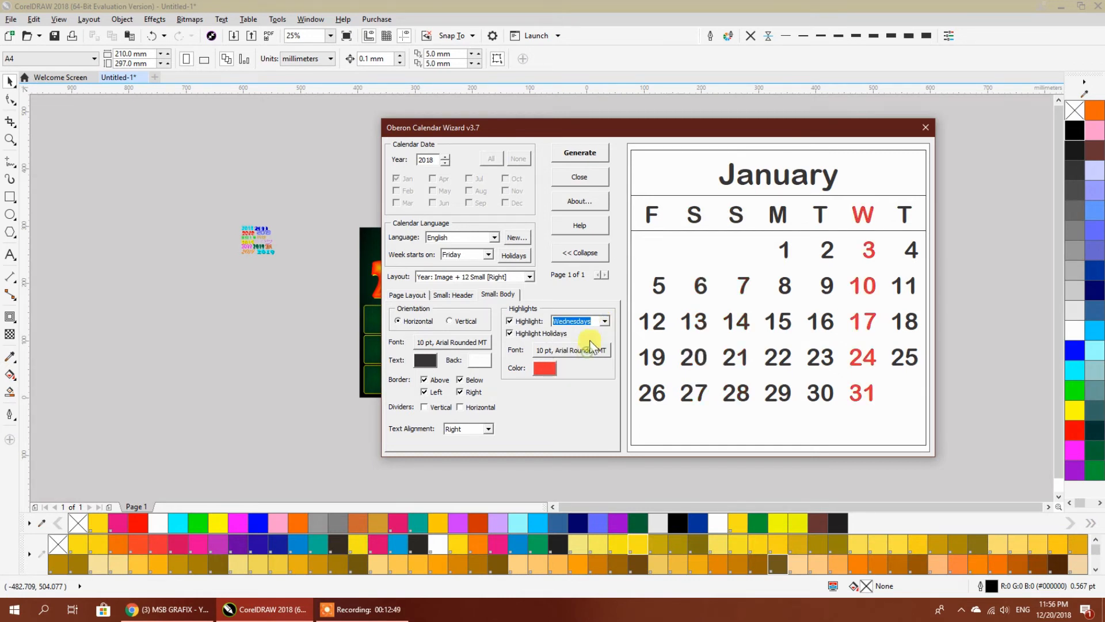
Set the highlighted weekday of the small calendars to Saturdays and adjust the fonts for the page layout.
{"action": "left_click", "coordinate": [599, 323]}
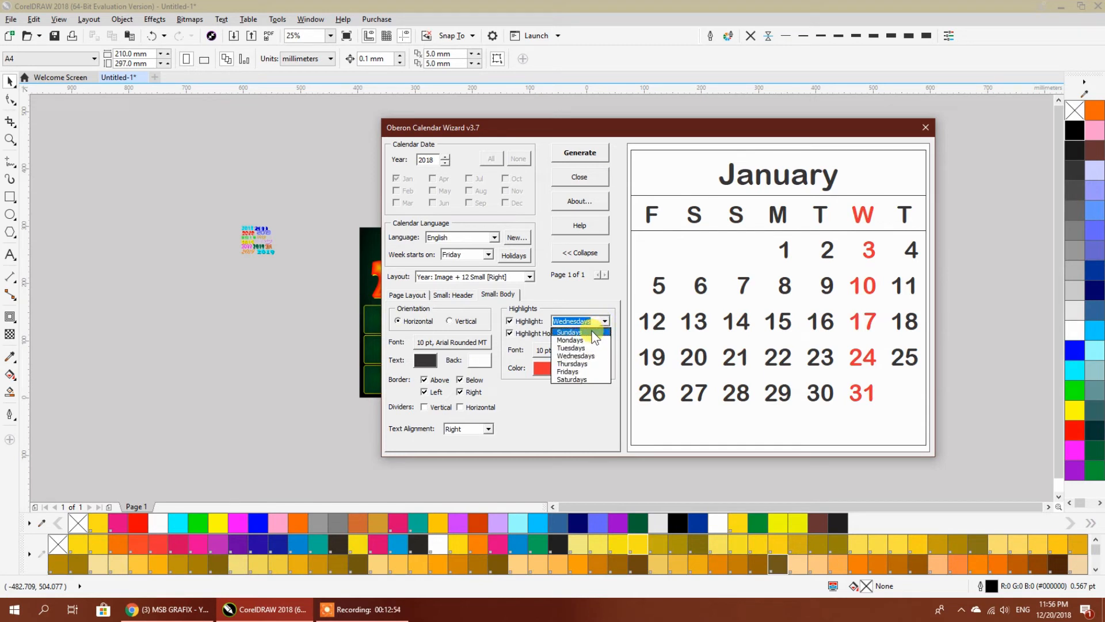
{"action": "left_click", "coordinate": [587, 377]}
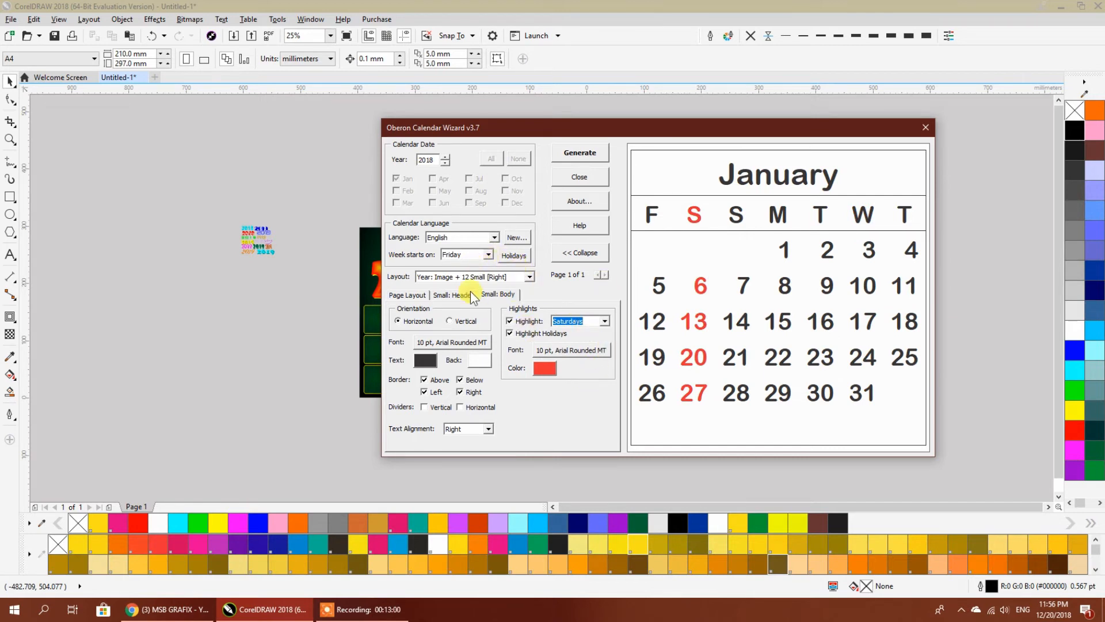
{"action": "left_click", "coordinate": [409, 295]}
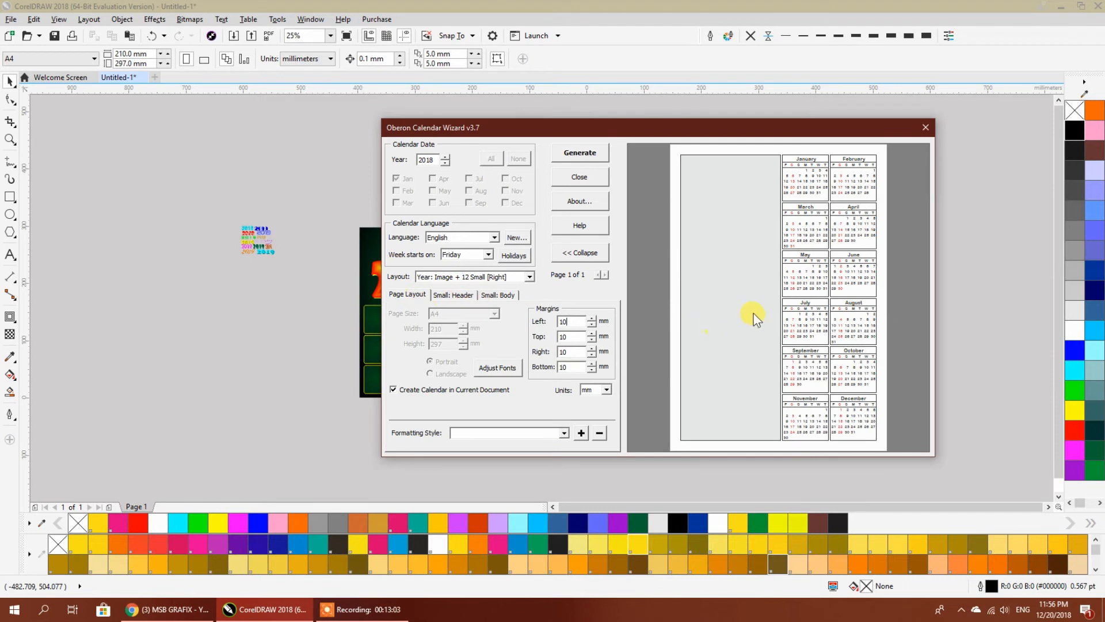
{"action": "left_click", "coordinate": [504, 367]}
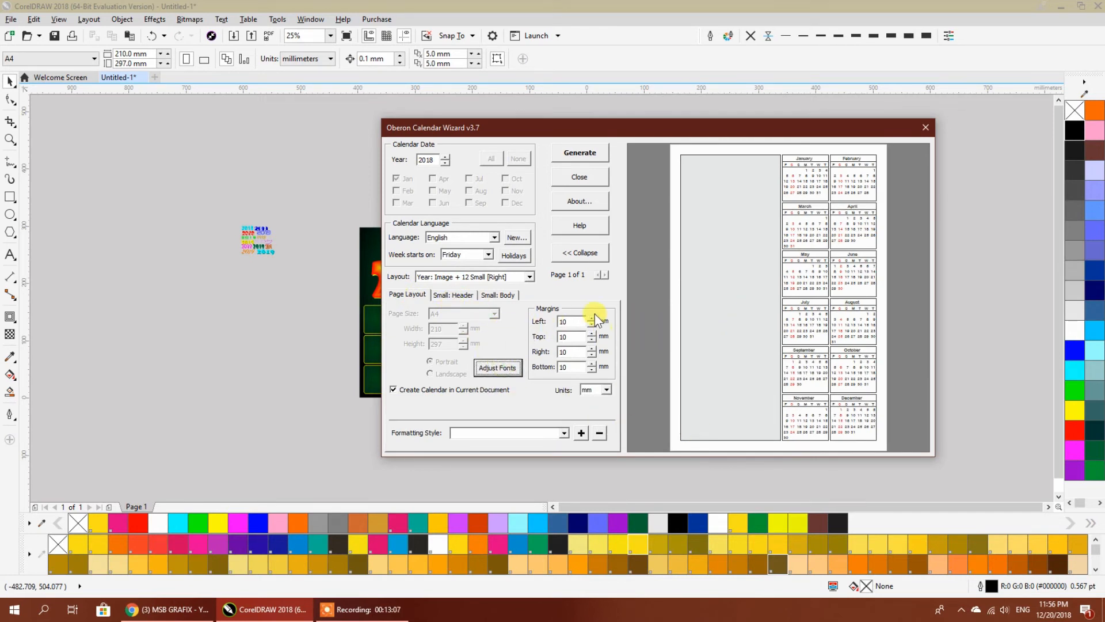
Generate the calendar in the current document and delete the grey image placeholder beside the months.
{"action": "left_click", "coordinate": [572, 154]}
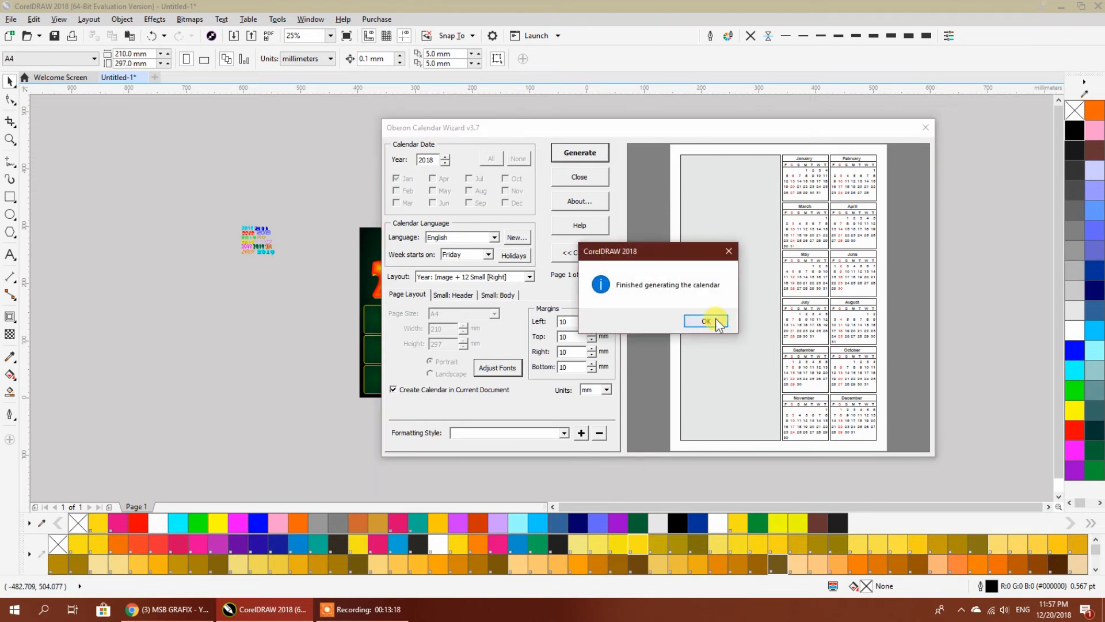
{"action": "left_click", "coordinate": [711, 321]}
{"action": "left_click", "coordinate": [922, 128]}
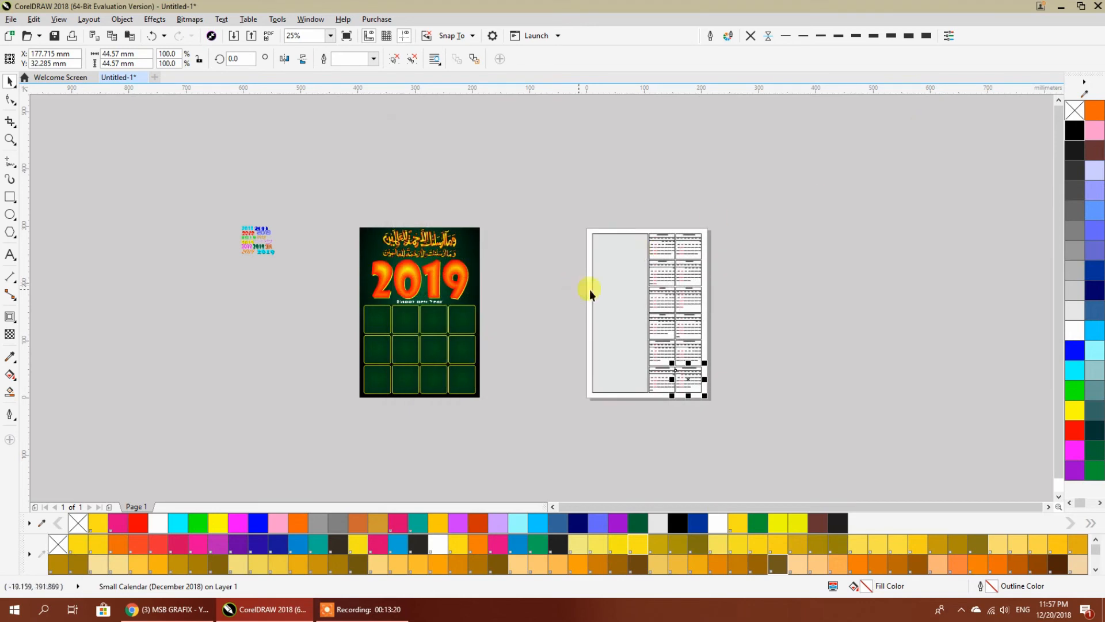
{"action": "left_click", "coordinate": [620, 360]}
{"action": "key", "text": "Delete"}
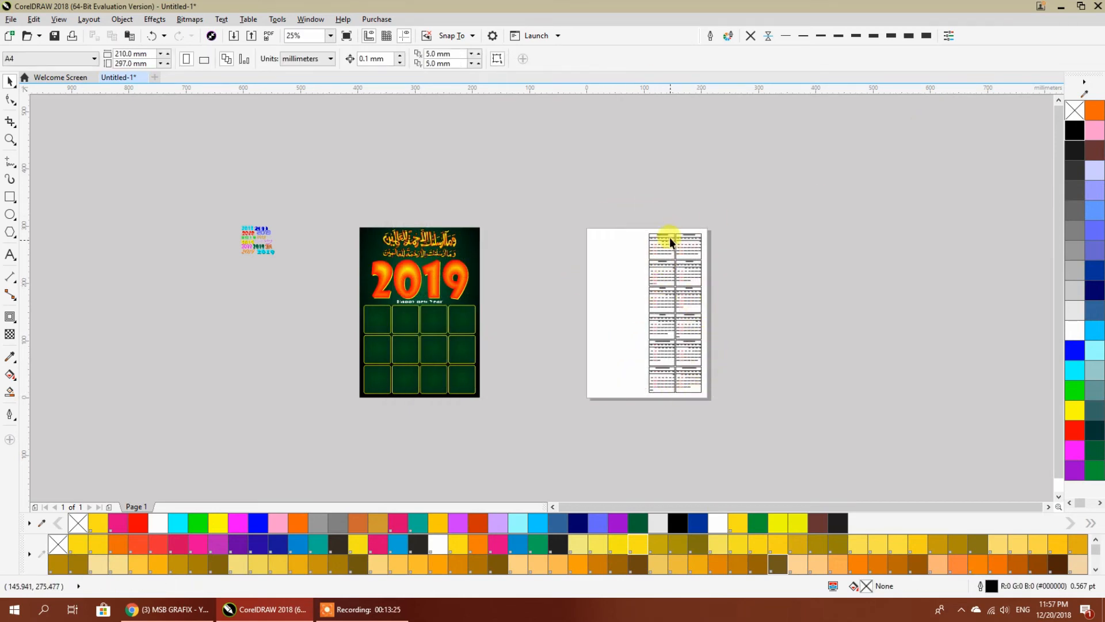
Ungroup all twelve generated month calendars on the page into their individual objects.
{"action": "scroll", "coordinate": [669, 263], "scroll_direction": "up", "scroll_amount": 4}
{"action": "left_click", "coordinate": [520, 147]}
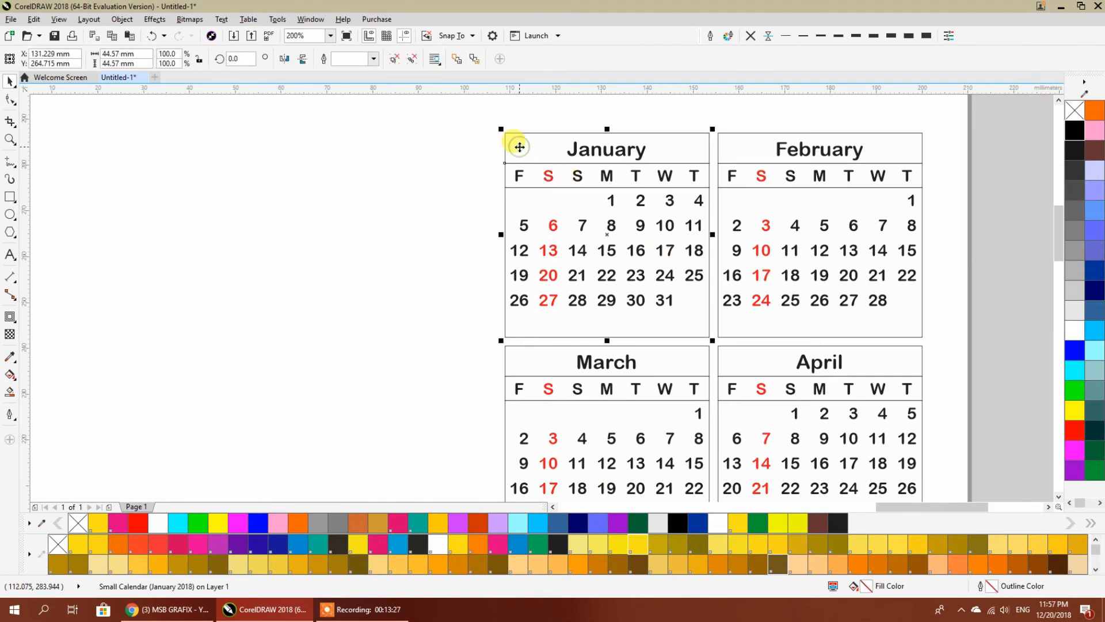
{"action": "scroll", "coordinate": [538, 143], "scroll_direction": "down", "scroll_amount": 3}
{"action": "left_click_drag", "start_coordinate": [502, 121], "coordinate": [678, 460]}
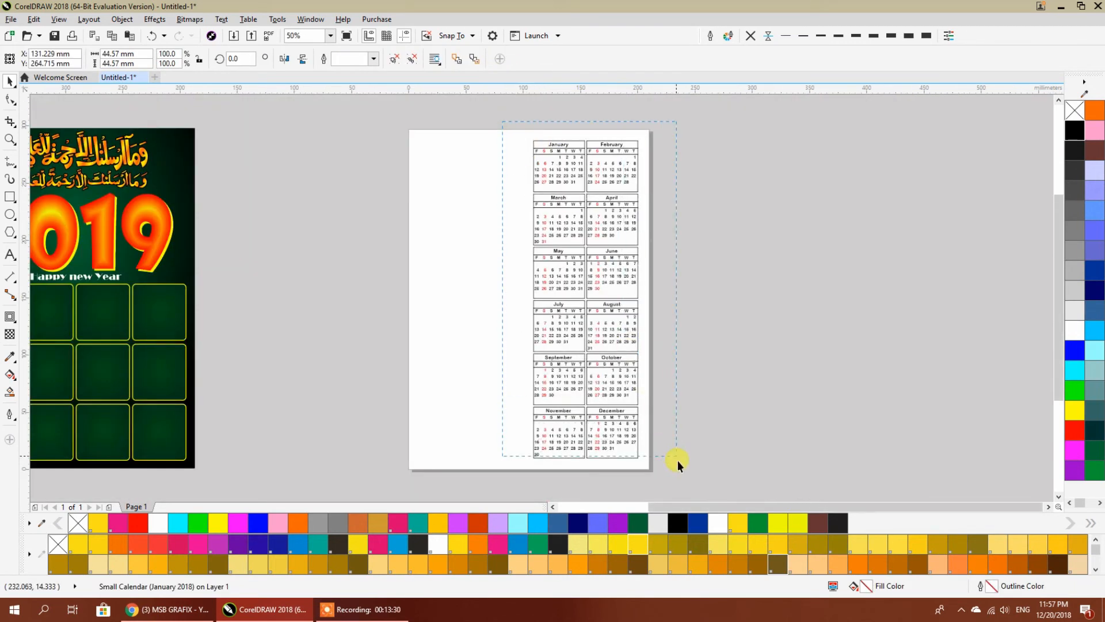
{"action": "left_click", "coordinate": [395, 60]}
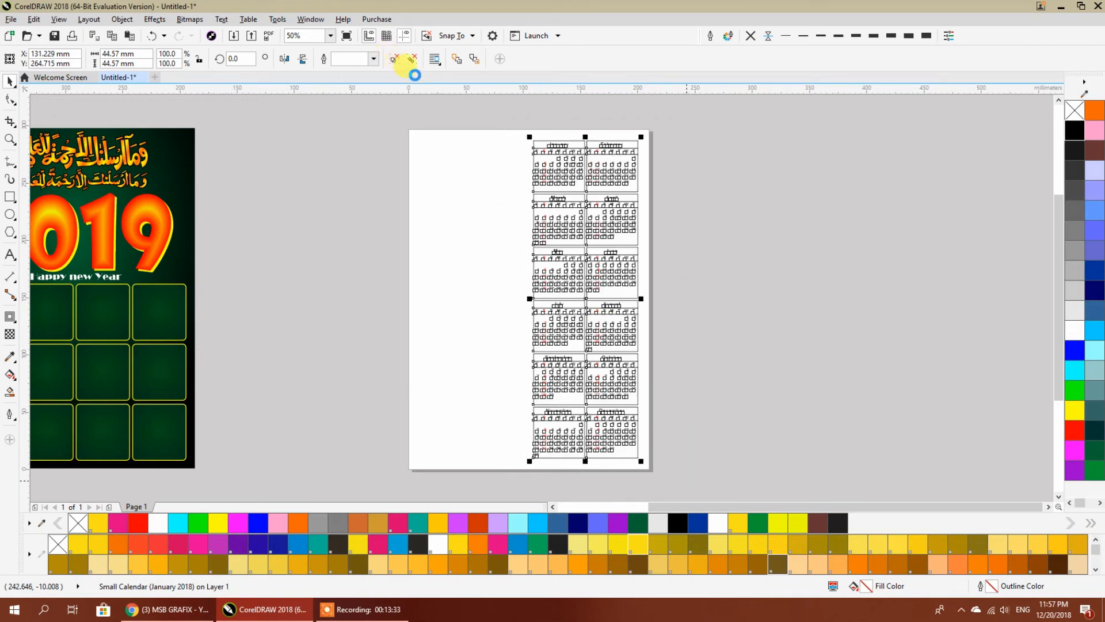
{"action": "left_click", "coordinate": [471, 116]}
Delete the header and body frames around the January and February calendars.
{"action": "scroll", "coordinate": [540, 150], "scroll_direction": "up", "scroll_amount": 7}
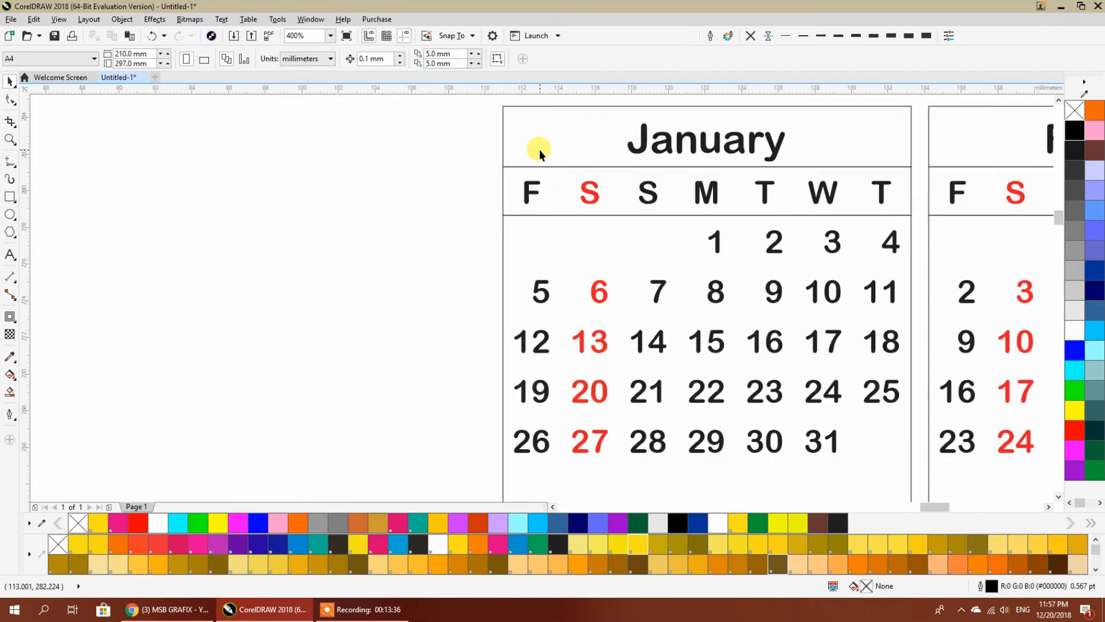
{"action": "scroll", "coordinate": [540, 150], "scroll_direction": "down", "scroll_amount": 5}
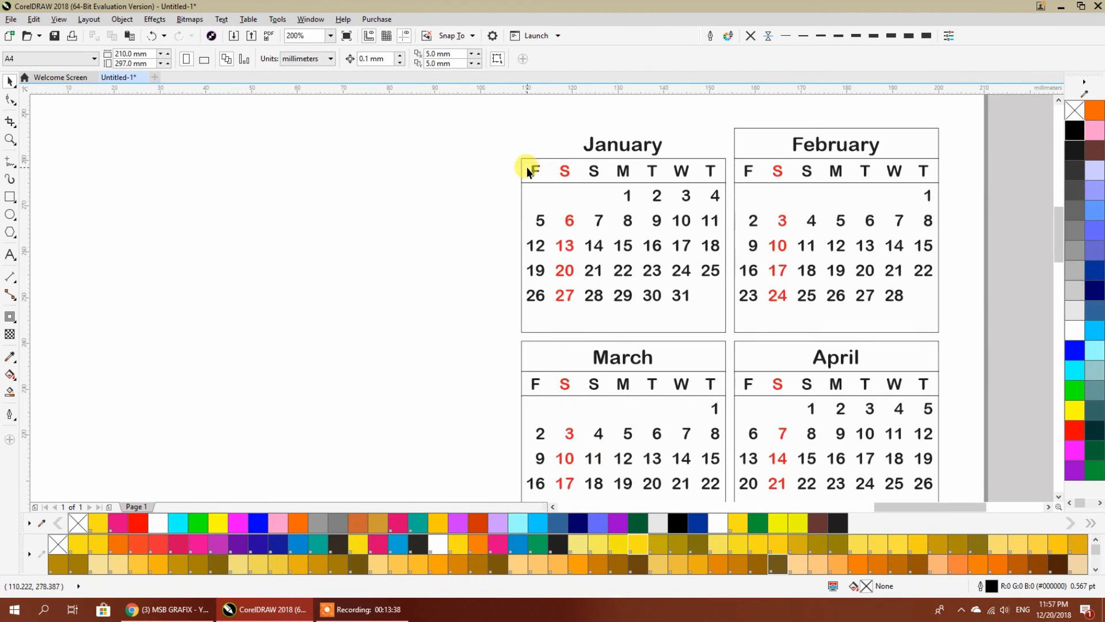
{"action": "left_click", "coordinate": [546, 277]}
{"action": "key", "text": "Delete"}
{"action": "left_click", "coordinate": [734, 147]}
{"action": "key", "text": "Delete"}
{"action": "left_click", "coordinate": [740, 181]}
{"action": "key", "text": "Delete"}
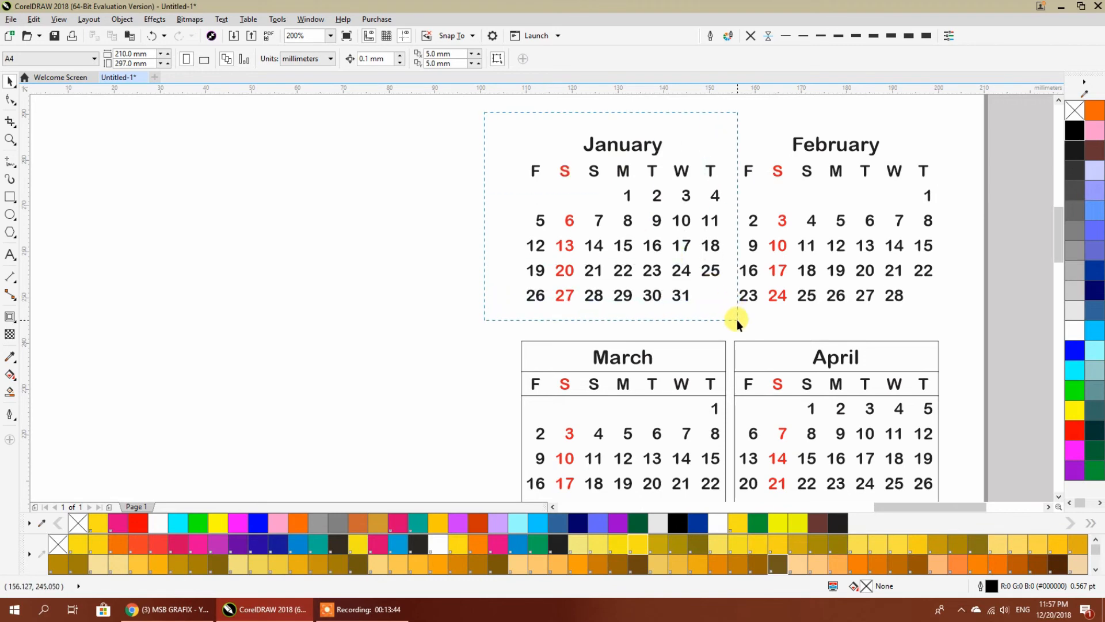
Group all text objects of the January calendar, including its title, weekdays and dates.
{"action": "left_click_drag", "start_coordinate": [737, 319], "coordinate": [737, 320]}
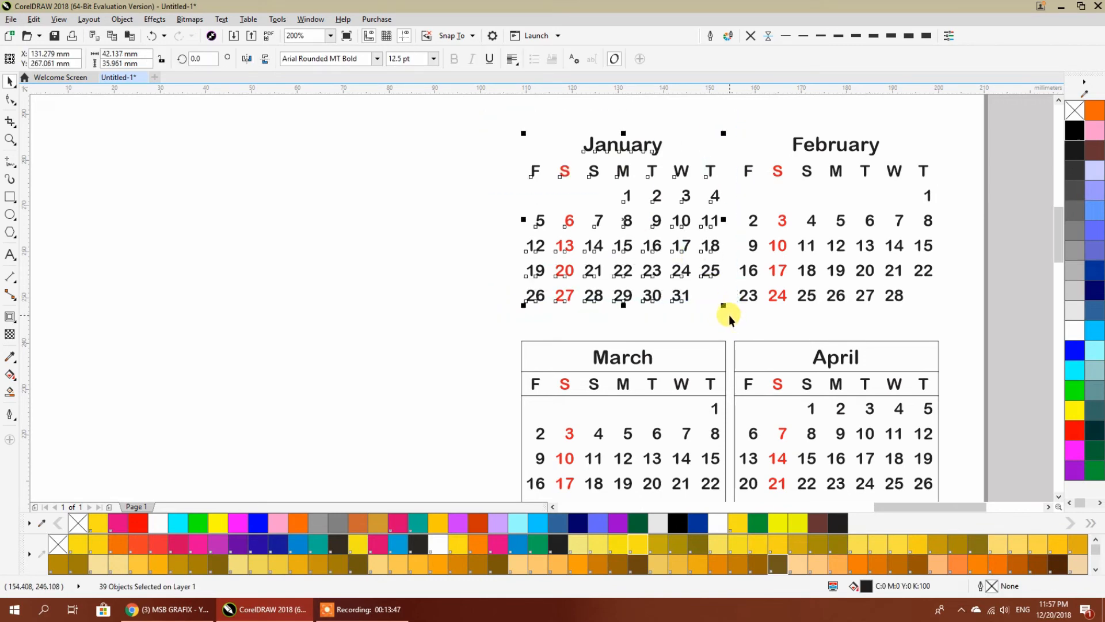
{"action": "key", "text": "ctrl+g"}
{"action": "scroll", "coordinate": [646, 288], "scroll_direction": "down", "scroll_amount": 3}
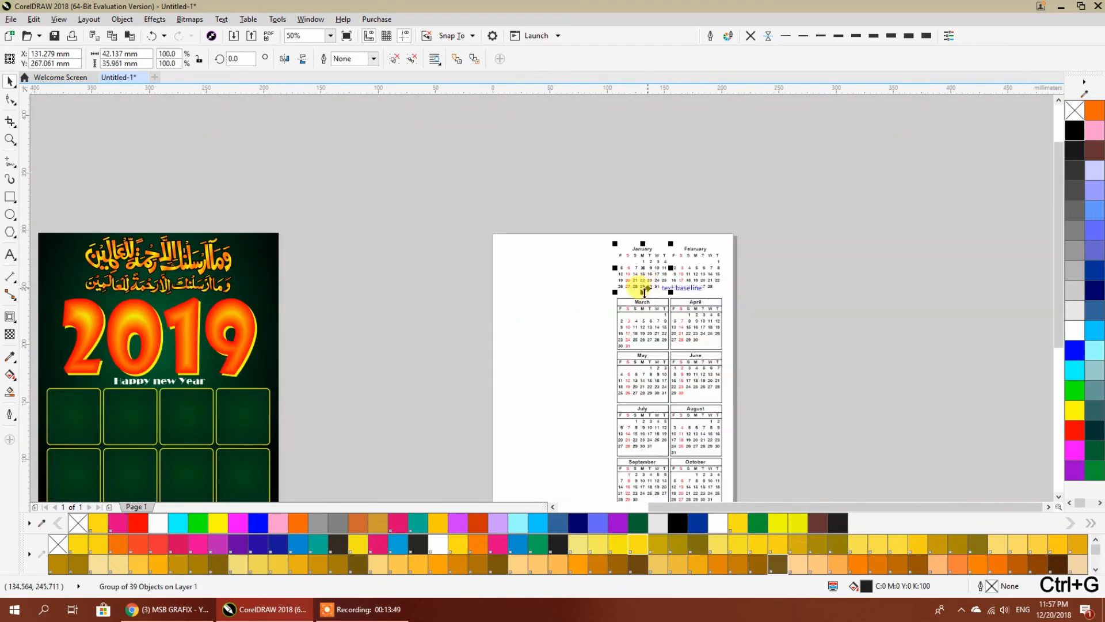
Ungroup the green design's calendar grid, including its three rows, into separate cells.
{"action": "left_click", "coordinate": [394, 410]}
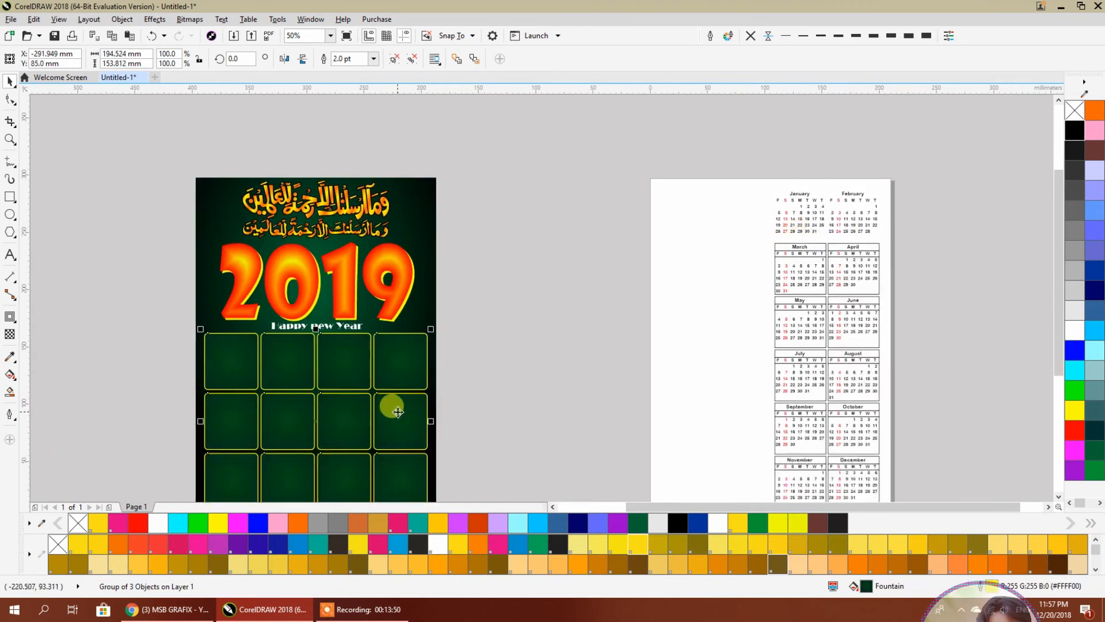
{"action": "left_click", "coordinate": [390, 58]}
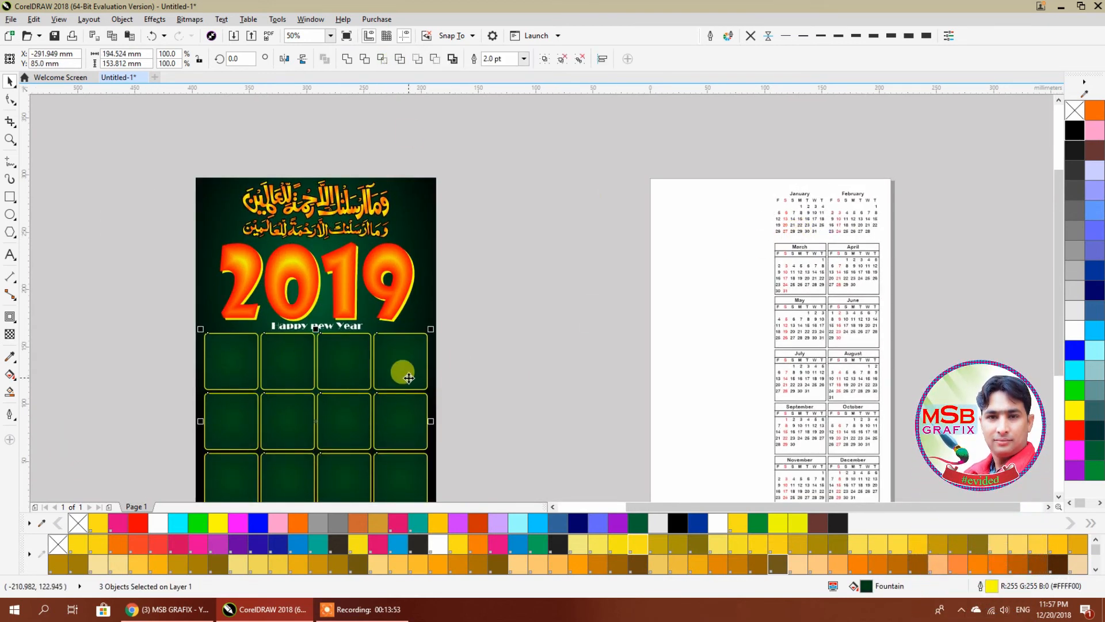
{"action": "left_click", "coordinate": [338, 353]}
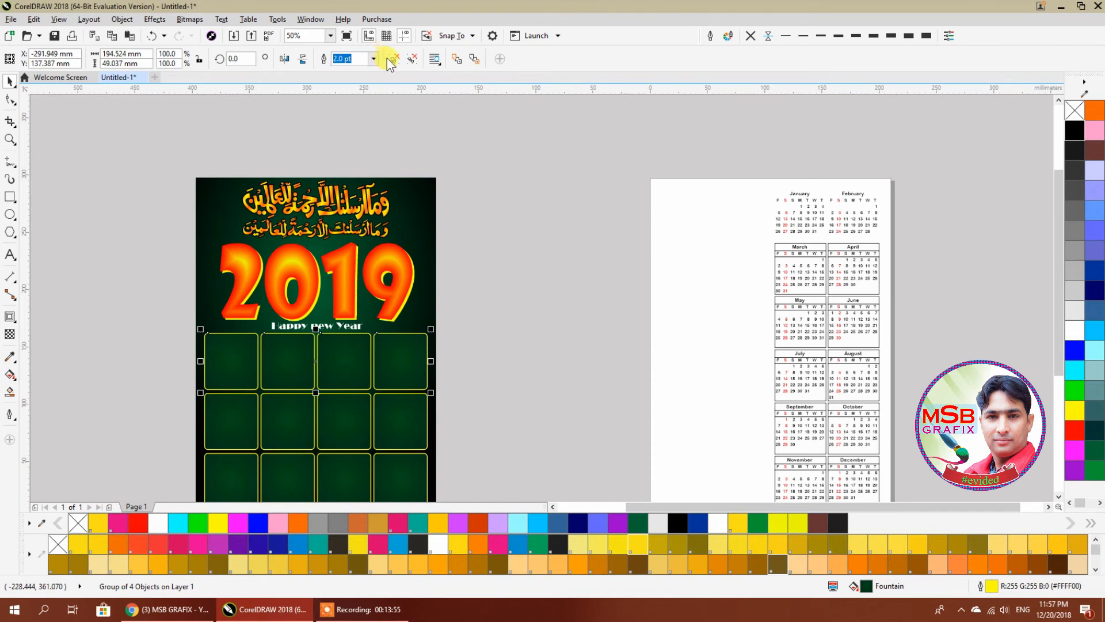
{"action": "left_click", "coordinate": [353, 406]}
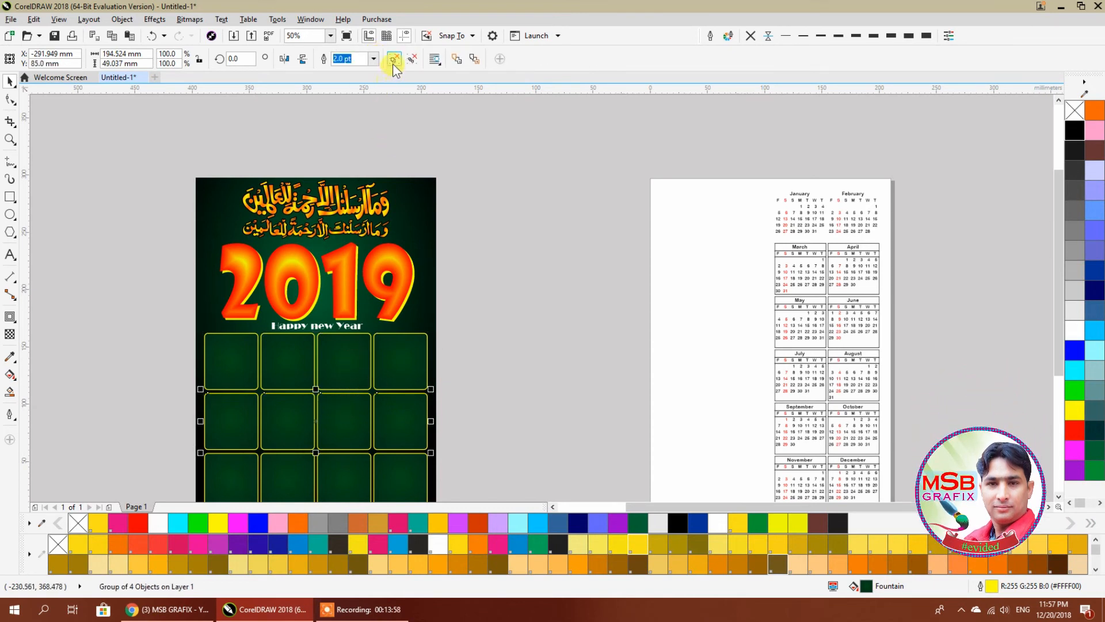
{"action": "left_click", "coordinate": [356, 469]}
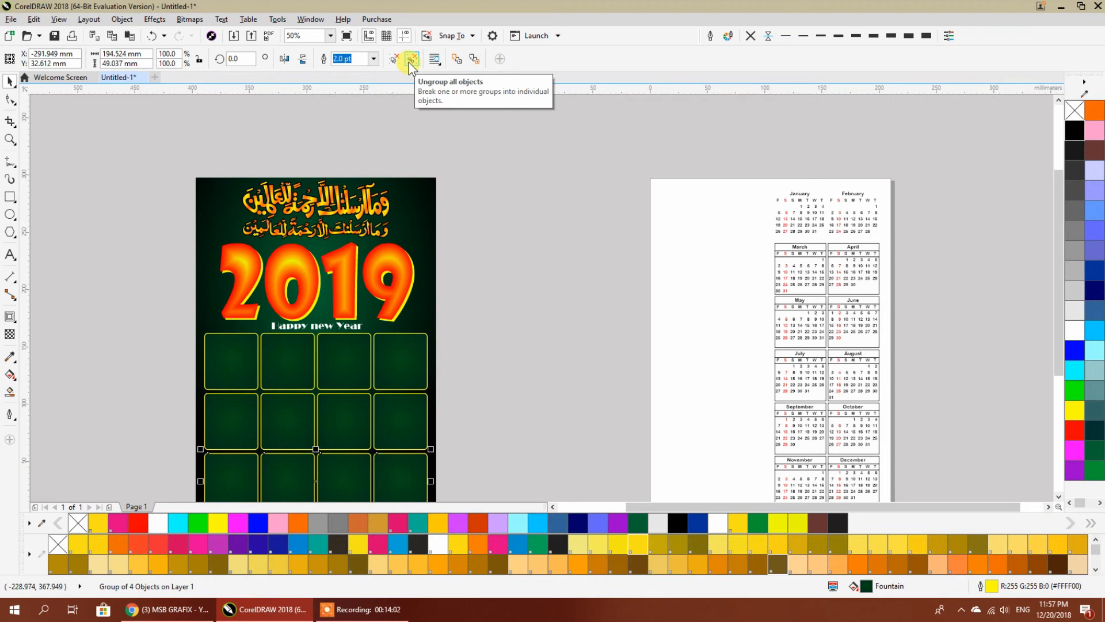
{"action": "left_click", "coordinate": [391, 60]}
{"action": "left_click", "coordinate": [245, 362]}
{"action": "left_click", "coordinate": [590, 302]}
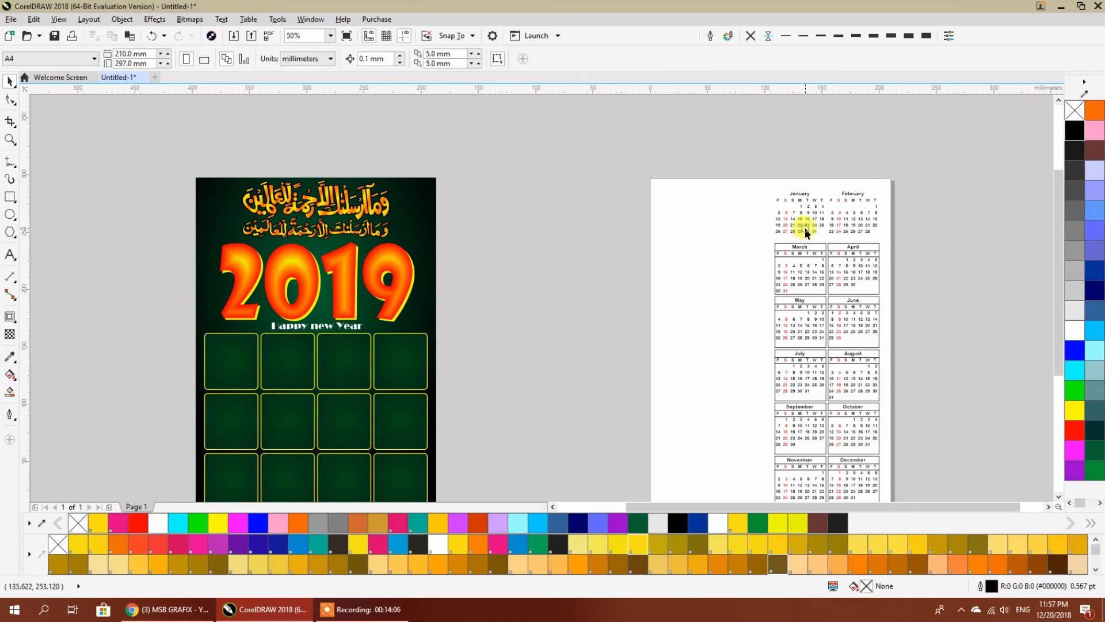
Center the January calendar horizontally and vertically in the first cell of the grid's top row.
{"action": "left_click", "coordinate": [800, 200]}
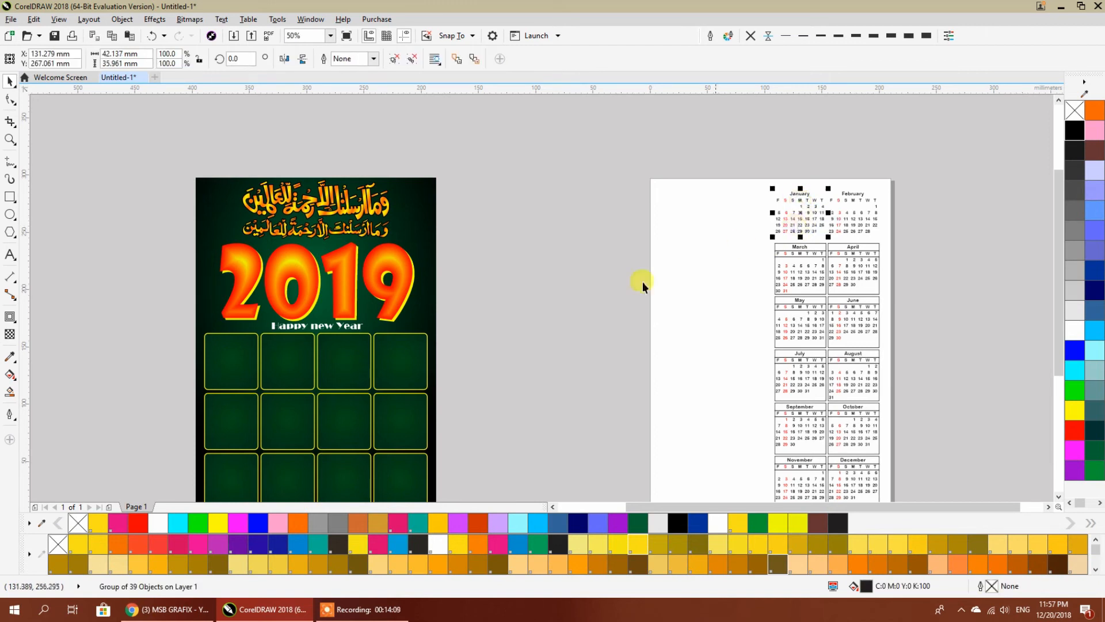
{"action": "left_click", "coordinate": [234, 368], "text": "shift"}
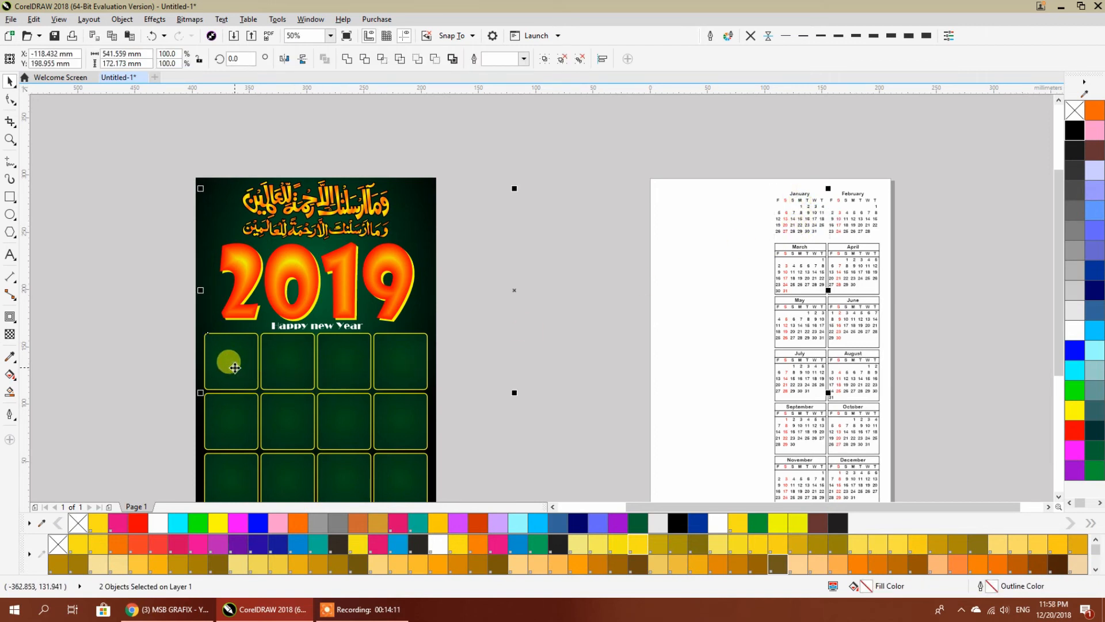
{"action": "key", "text": "c"}
{"action": "key", "text": "e"}
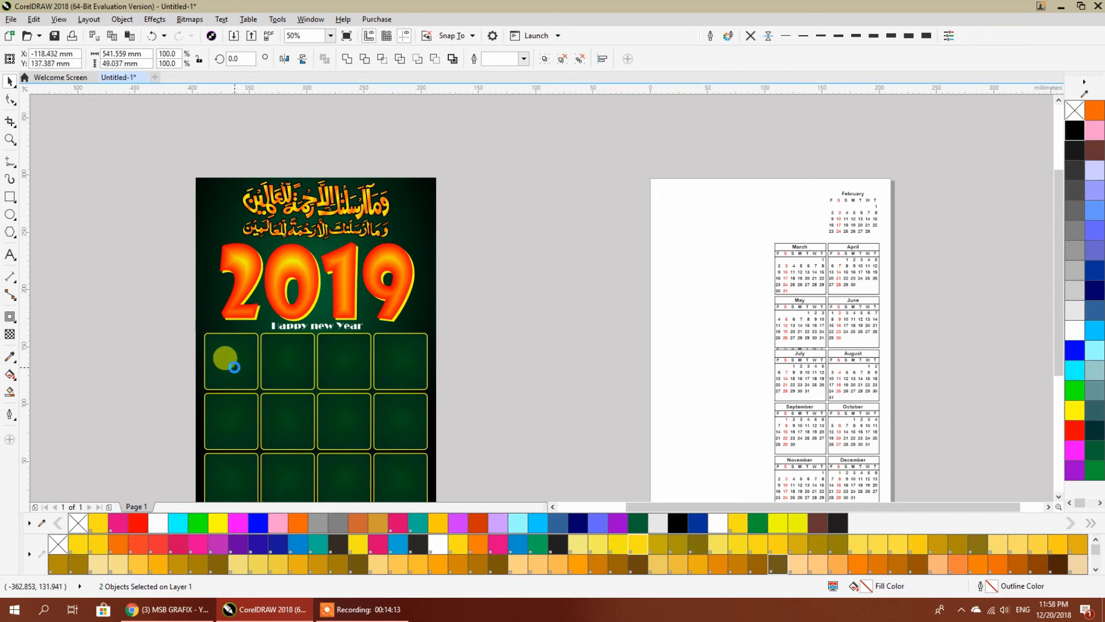
{"action": "left_click", "coordinate": [555, 355]}
{"action": "scroll", "coordinate": [199, 374], "scroll_direction": "up", "scroll_amount": 3}
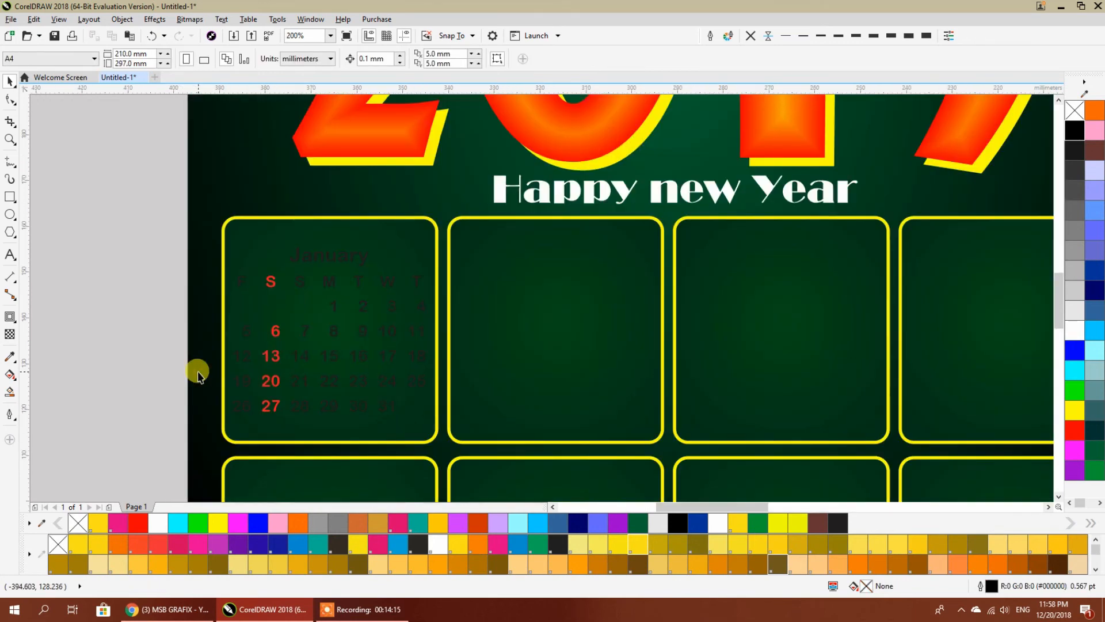
Fill the whole January calendar with white and ungroup its text objects.
{"action": "left_click", "coordinate": [300, 285]}
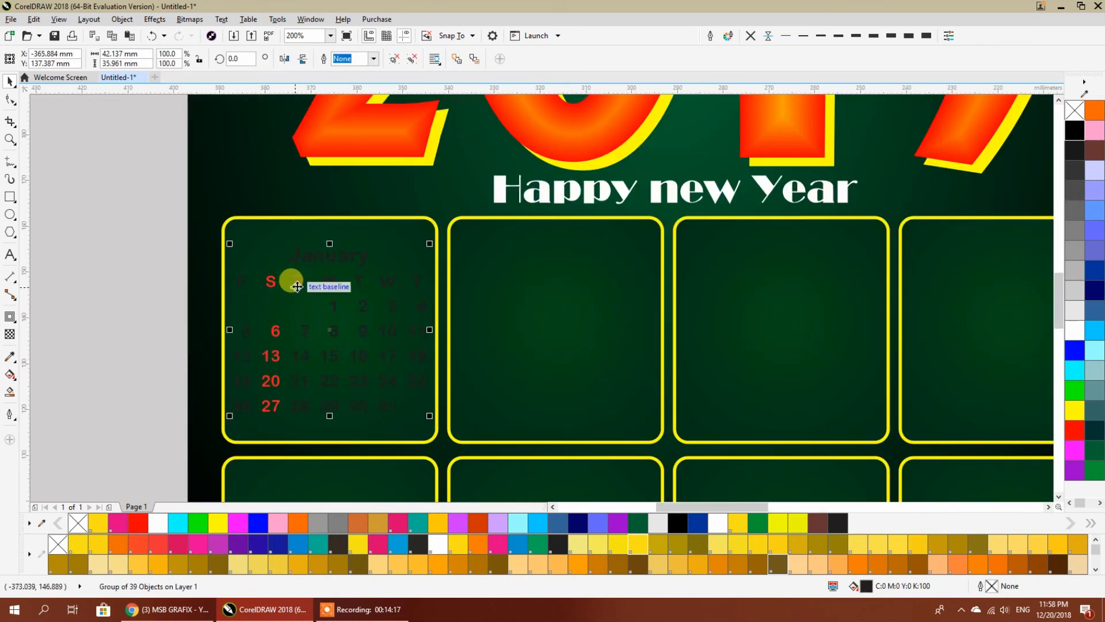
{"action": "left_click", "coordinate": [1071, 330]}
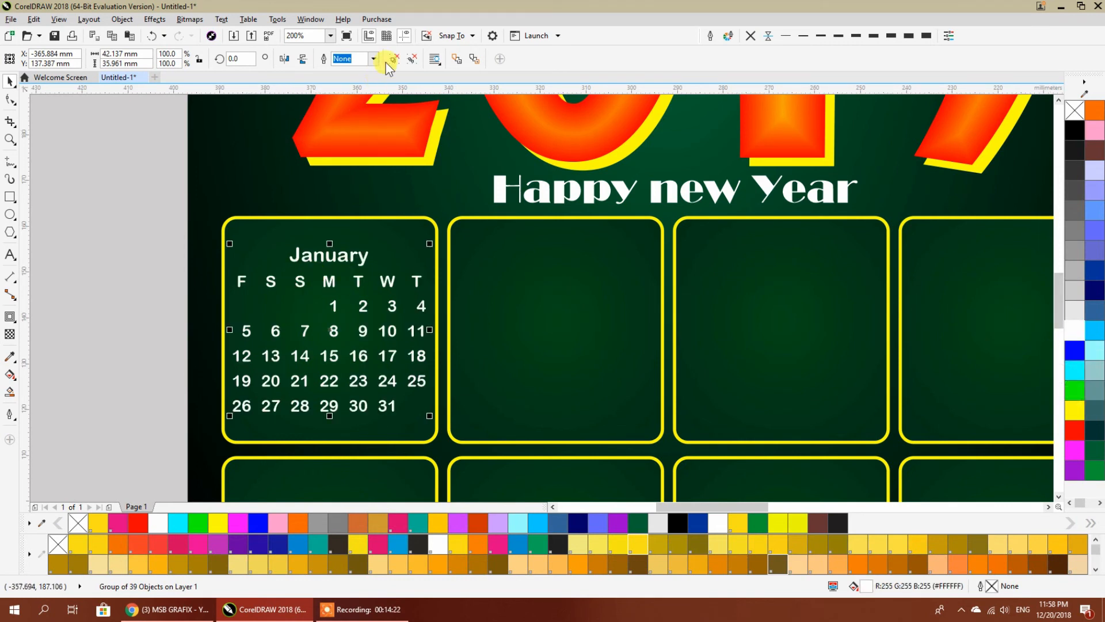
{"action": "left_click", "coordinate": [143, 236]}
Enlarge the January title to about 21 pt, raised slightly above the weekday row, with a cyan fill.
{"action": "left_click", "coordinate": [294, 255]}
{"action": "left_click_drag", "start_coordinate": [372, 244], "coordinate": [401, 236]}
{"action": "left_click_drag", "start_coordinate": [285, 236], "coordinate": [255, 224]}
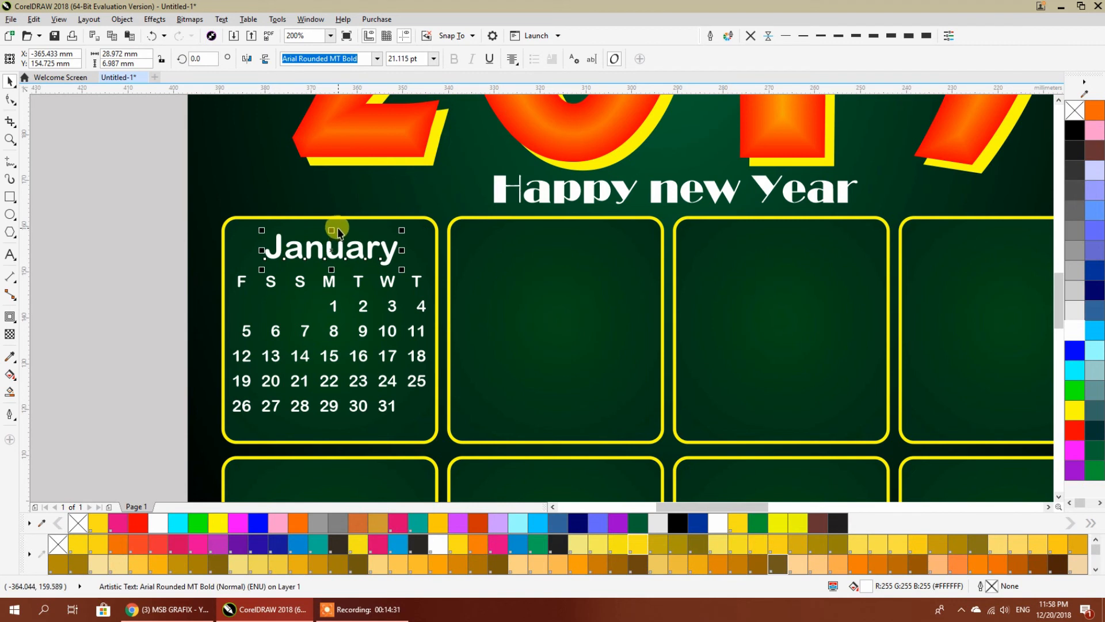
{"action": "left_click_drag", "start_coordinate": [328, 249], "coordinate": [336, 254]}
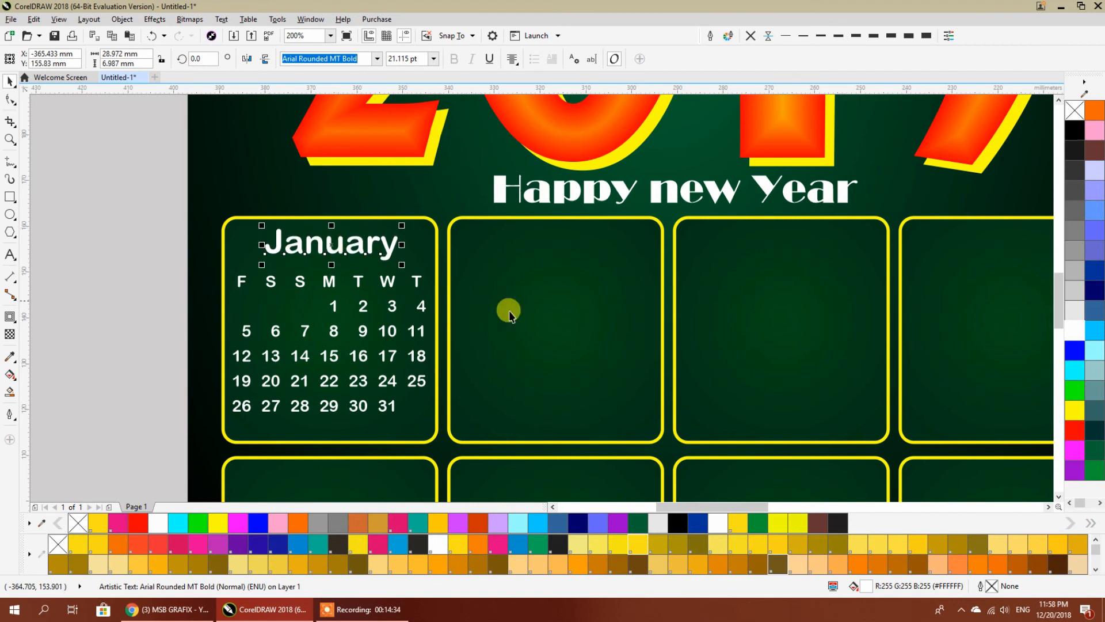
{"action": "left_click", "coordinate": [1074, 369]}
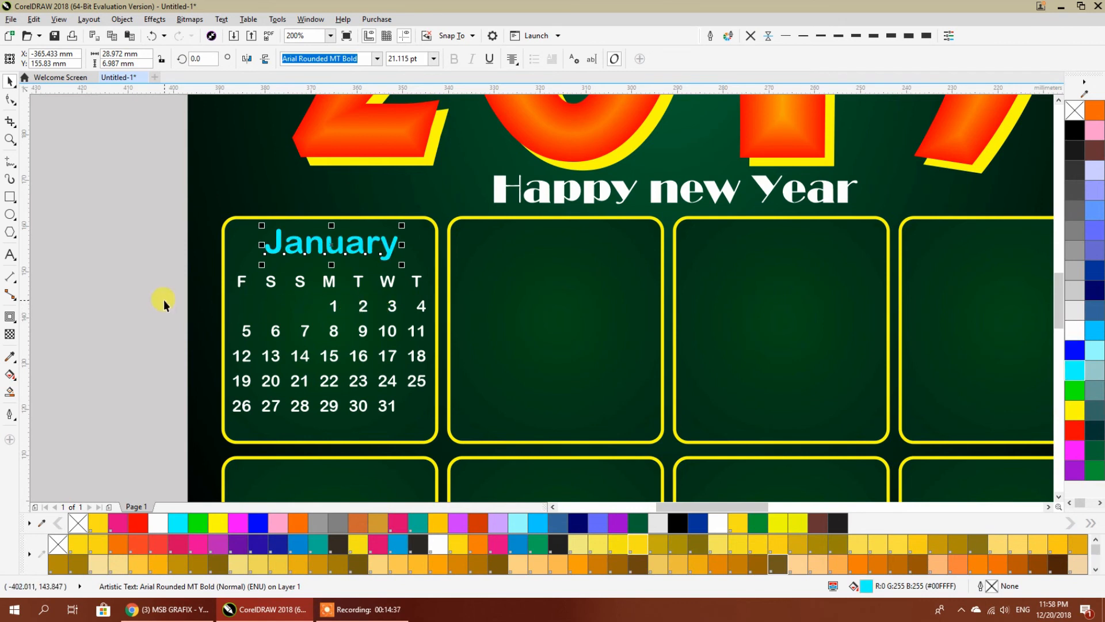
Fill the January calendar's Friday column, including its weekday letter, with yellow after trying fills such as red, white, grey and black.
{"action": "left_click_drag", "start_coordinate": [143, 252], "coordinate": [255, 416]}
{"action": "left_click", "coordinate": [1072, 412]}
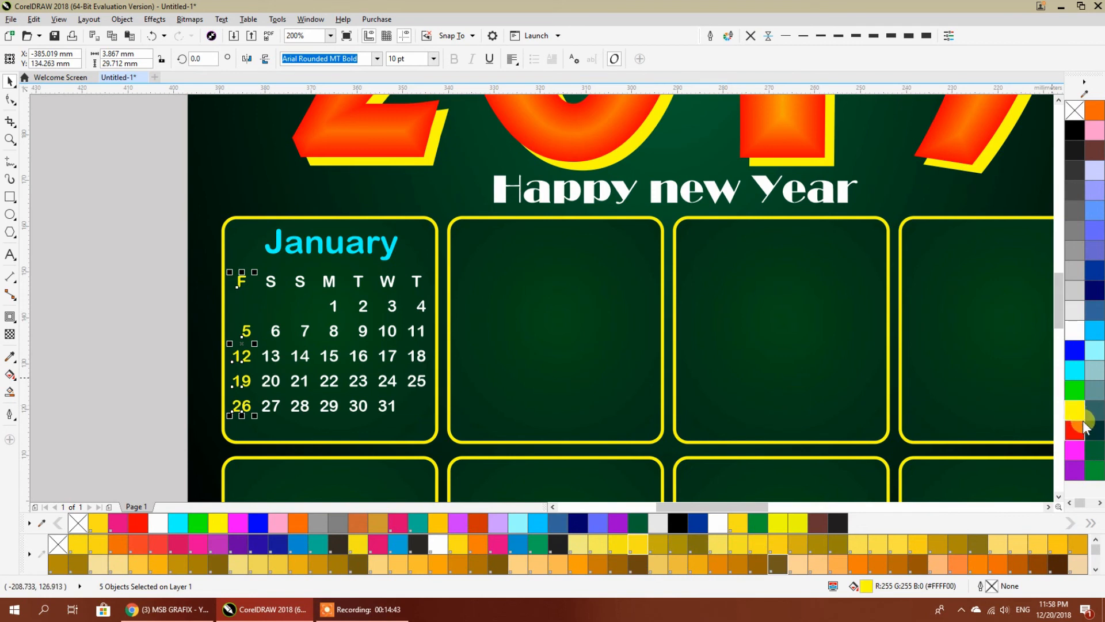
{"action": "left_click", "coordinate": [1074, 390]}
{"action": "left_click", "coordinate": [1074, 430]}
{"action": "left_click", "coordinate": [1072, 331]}
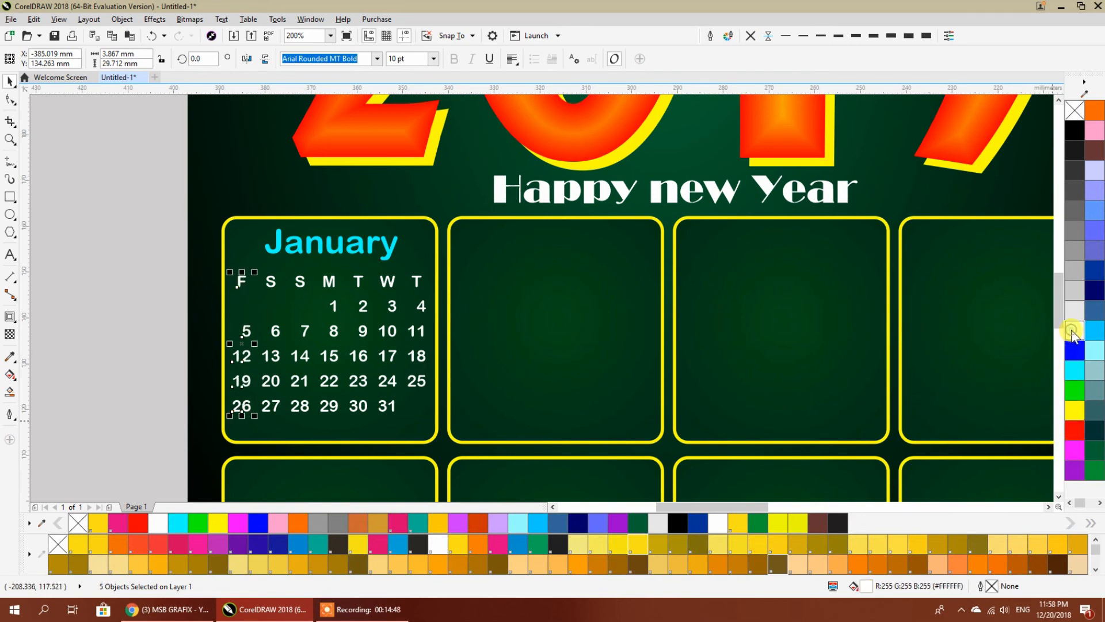
{"action": "left_click", "coordinate": [1073, 267]}
{"action": "left_click", "coordinate": [1074, 392]}
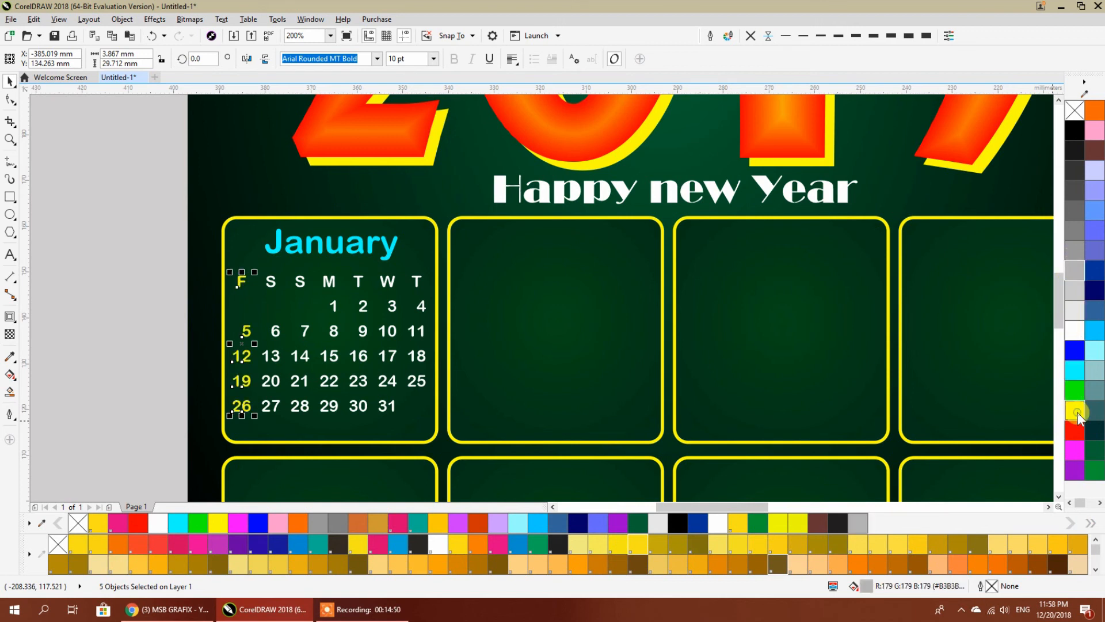
{"action": "left_click", "coordinate": [1075, 433]}
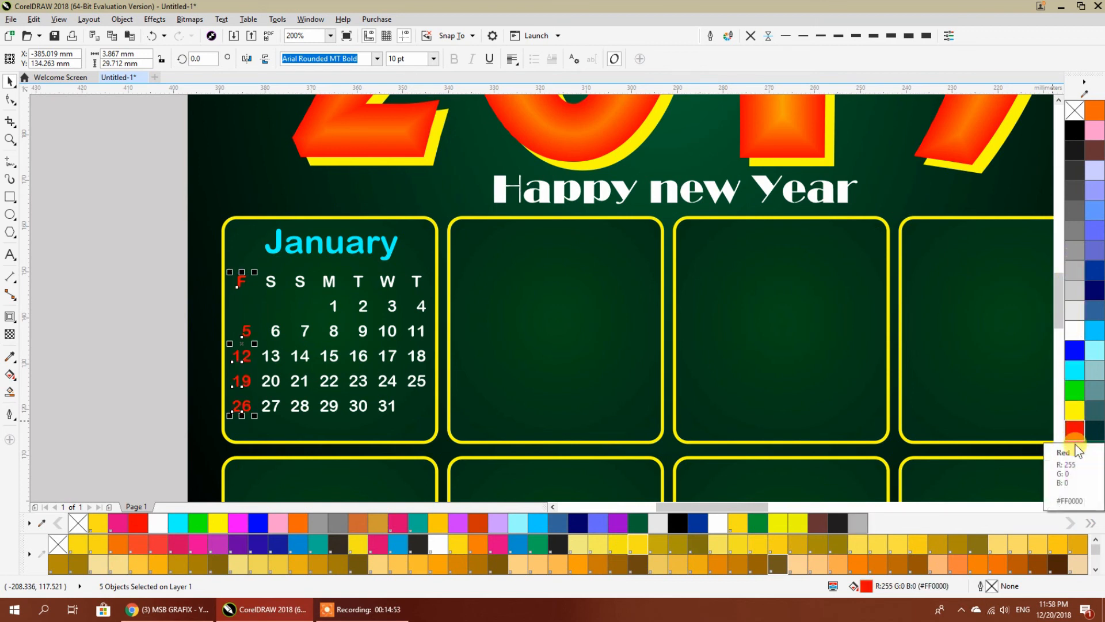
{"action": "left_click", "coordinate": [1075, 452]}
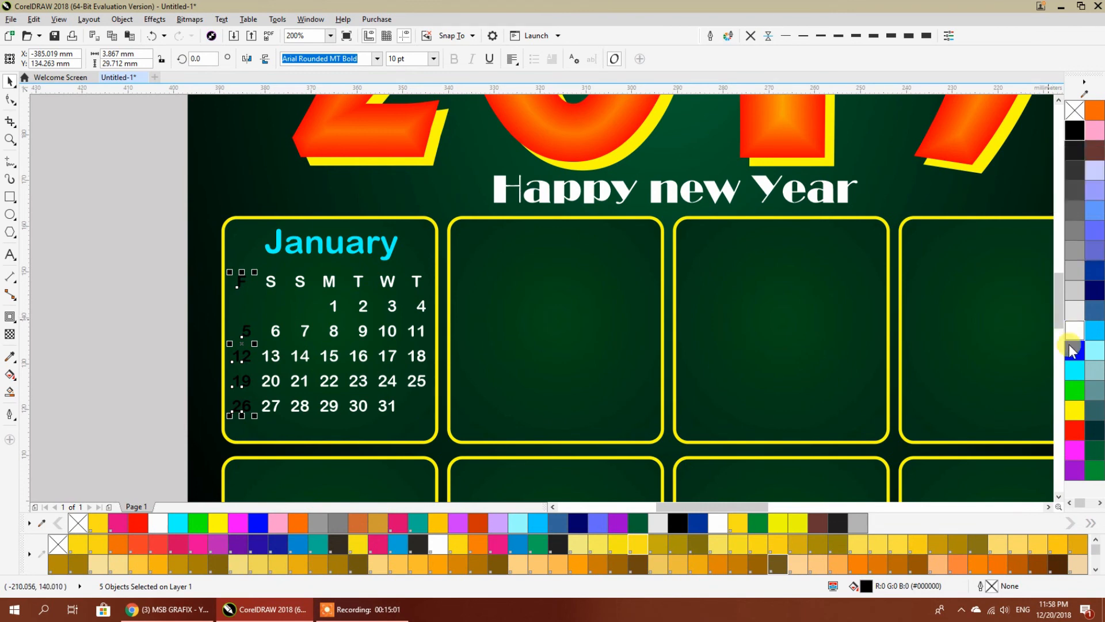
{"action": "left_click", "coordinate": [1074, 417]}
{"action": "left_click", "coordinate": [144, 218]}
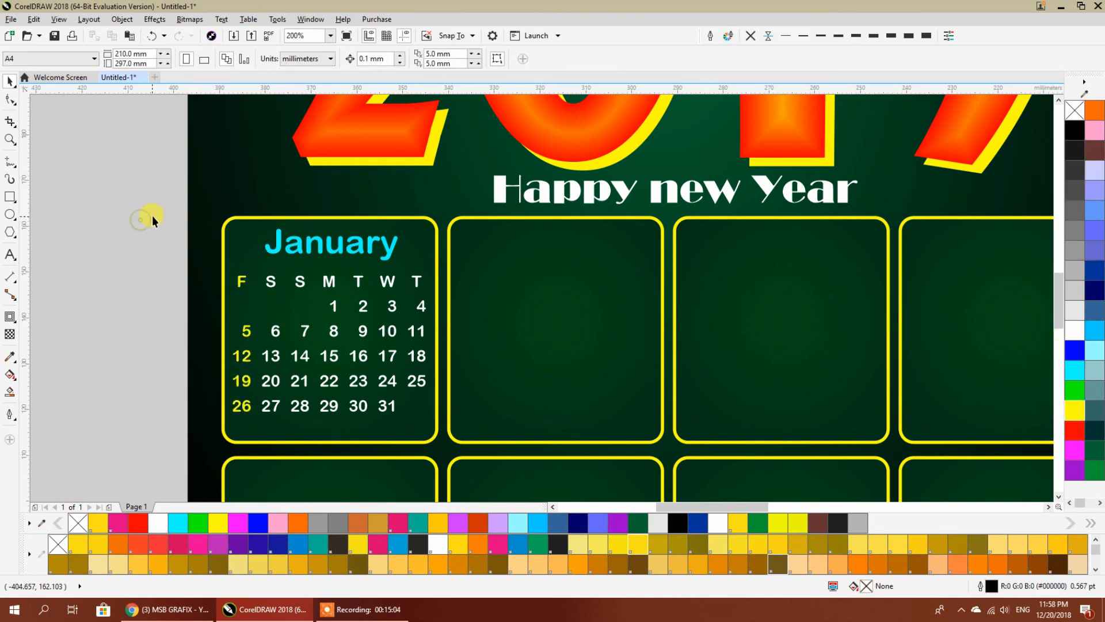
Examine the collection of 2019 lettering styles placed beside the green calendar design.
{"action": "scroll", "coordinate": [153, 214], "scroll_direction": "down", "scroll_amount": 1}
{"action": "scroll", "coordinate": [157, 213], "scroll_direction": "down", "scroll_amount": 1}
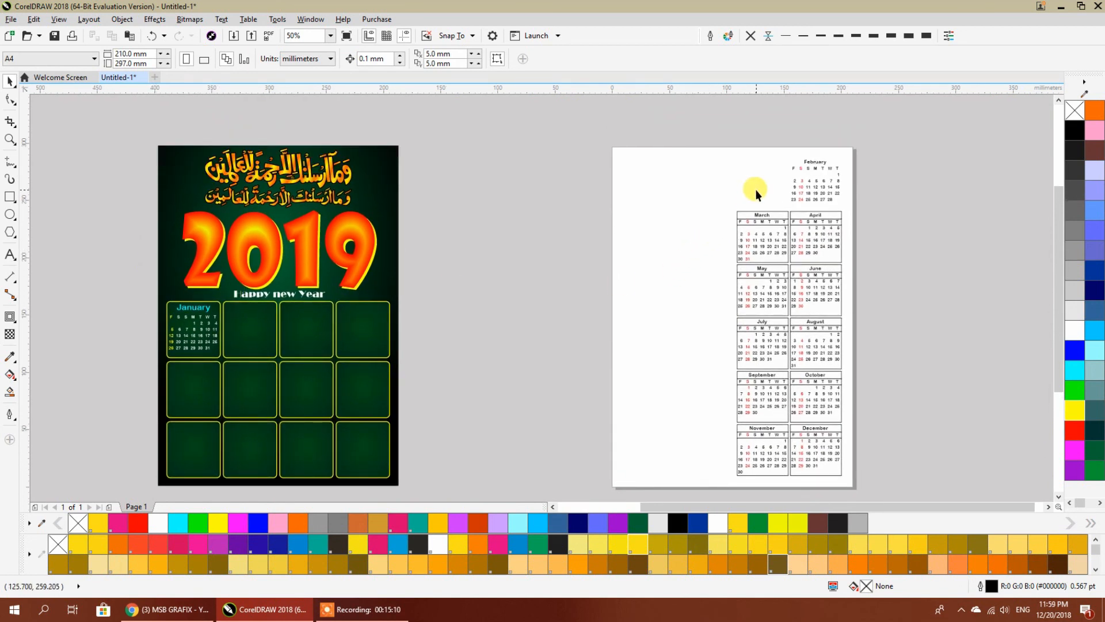
{"action": "left_click_drag", "start_coordinate": [521, 240], "coordinate": [609, 247]}
{"action": "scroll", "coordinate": [558, 184], "scroll_direction": "down", "scroll_amount": 1}
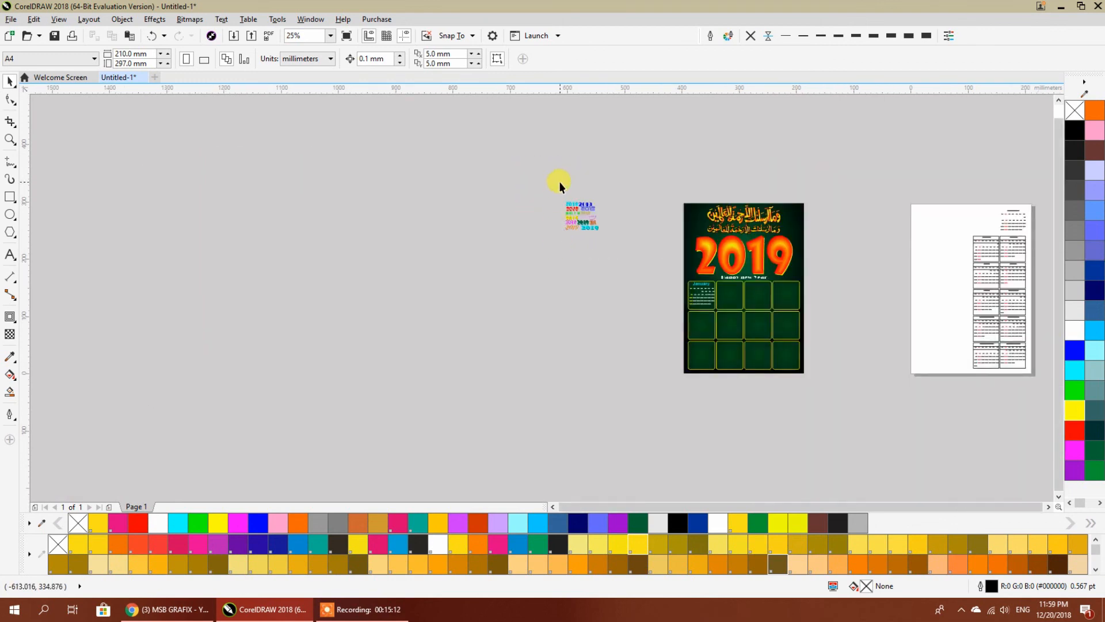
{"action": "scroll", "coordinate": [633, 228], "scroll_direction": "up", "scroll_amount": 1}
{"action": "scroll", "coordinate": [627, 219], "scroll_direction": "up", "scroll_amount": 1}
{"action": "scroll", "coordinate": [626, 219], "scroll_direction": "up", "scroll_amount": 2}
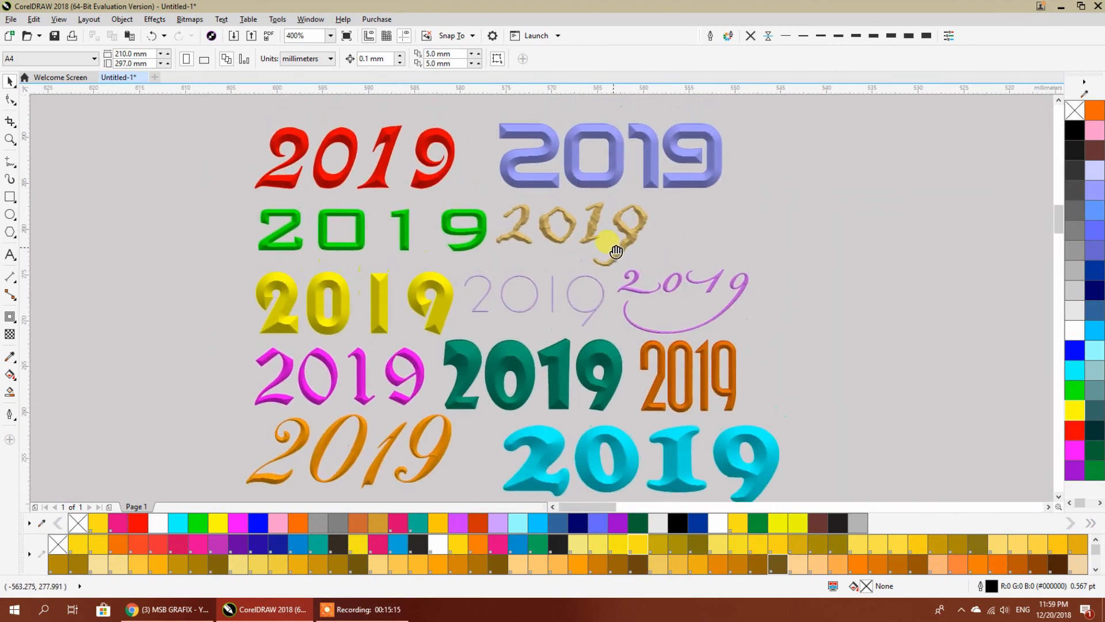
{"action": "scroll", "coordinate": [608, 223], "scroll_direction": "down", "scroll_amount": 1}
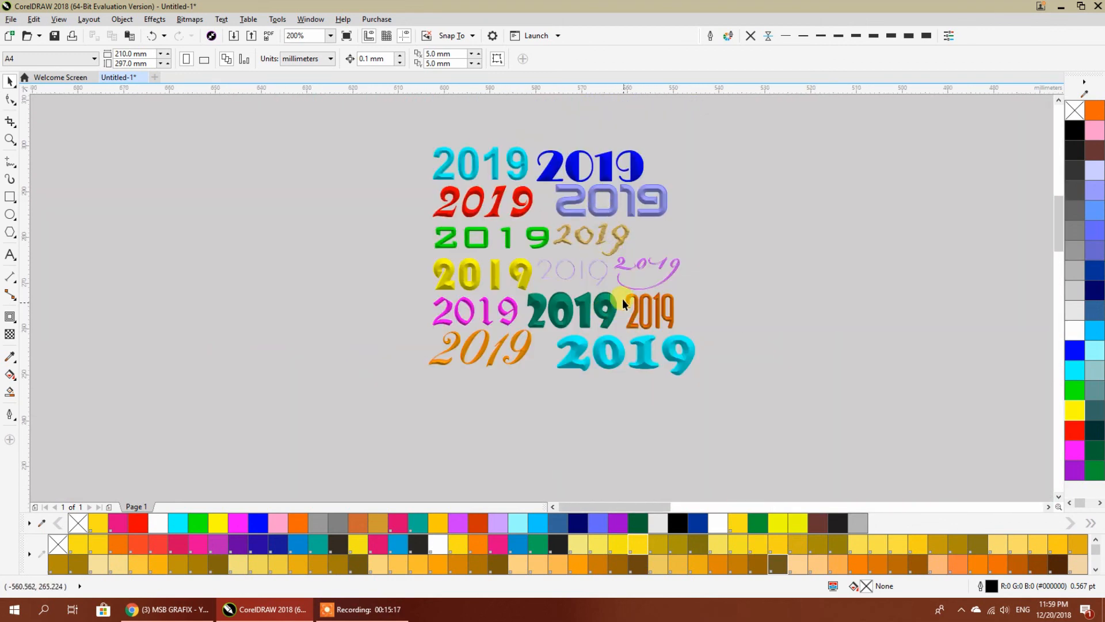
{"action": "left_click", "coordinate": [10, 140]}
{"action": "left_click_drag", "start_coordinate": [426, 138], "coordinate": [714, 379]}
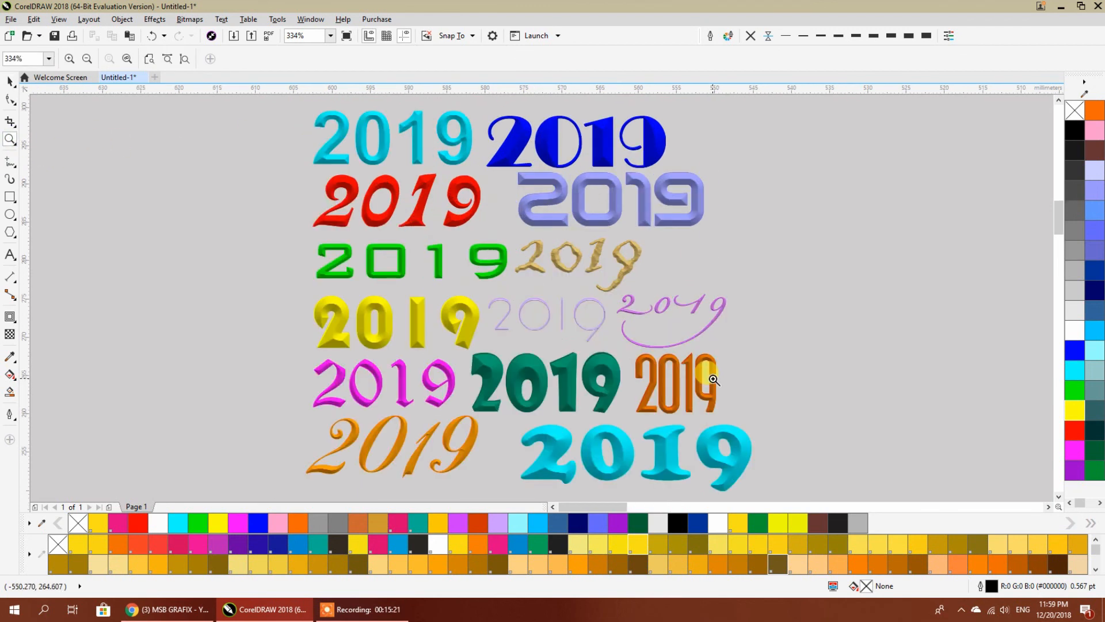
{"action": "left_click", "coordinate": [9, 81]}
Review the whole green calendar design, from the calligraphy heading down to the twelve grid cells.
{"action": "scroll", "coordinate": [68, 194], "scroll_direction": "down", "scroll_amount": 3}
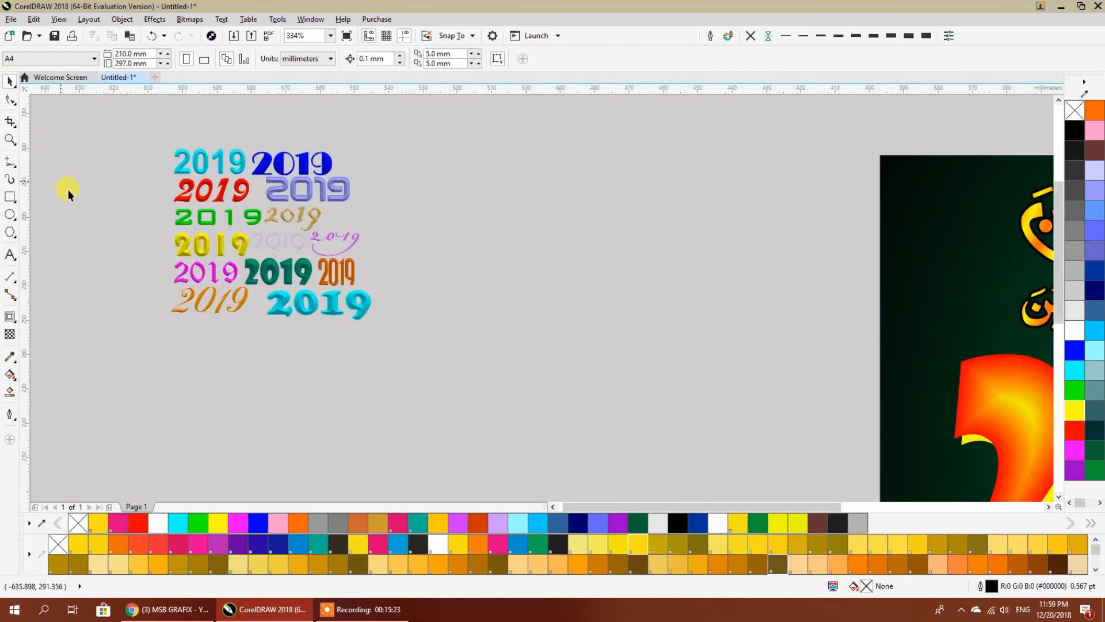
{"action": "scroll", "coordinate": [68, 194], "scroll_direction": "down", "scroll_amount": 3}
{"action": "left_click_drag", "start_coordinate": [405, 232], "coordinate": [329, 215]}
{"action": "scroll", "coordinate": [282, 142], "scroll_direction": "down", "scroll_amount": 1}
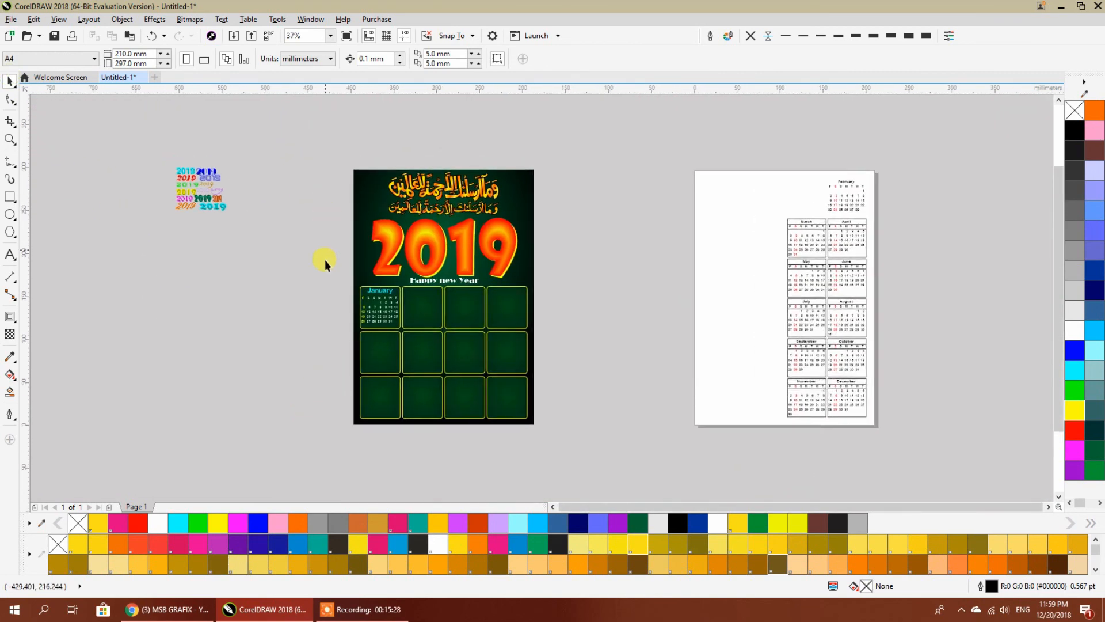
{"action": "scroll", "coordinate": [318, 285], "scroll_direction": "left", "scroll_amount": 1}
{"action": "left_click", "coordinate": [10, 139]}
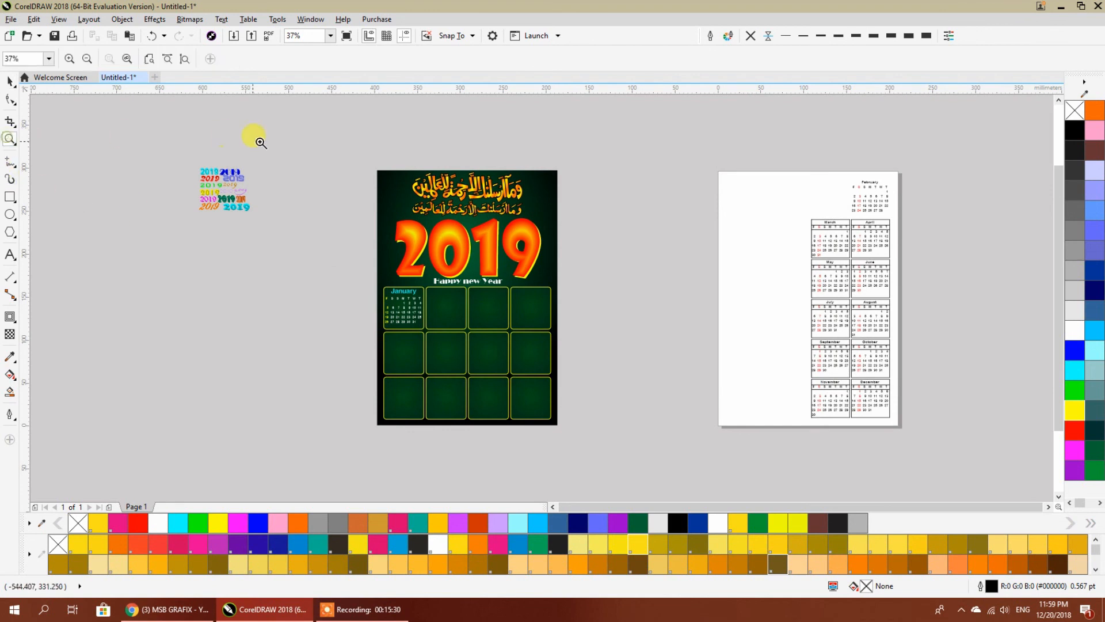
{"action": "left_click_drag", "start_coordinate": [375, 183], "coordinate": [561, 422]}
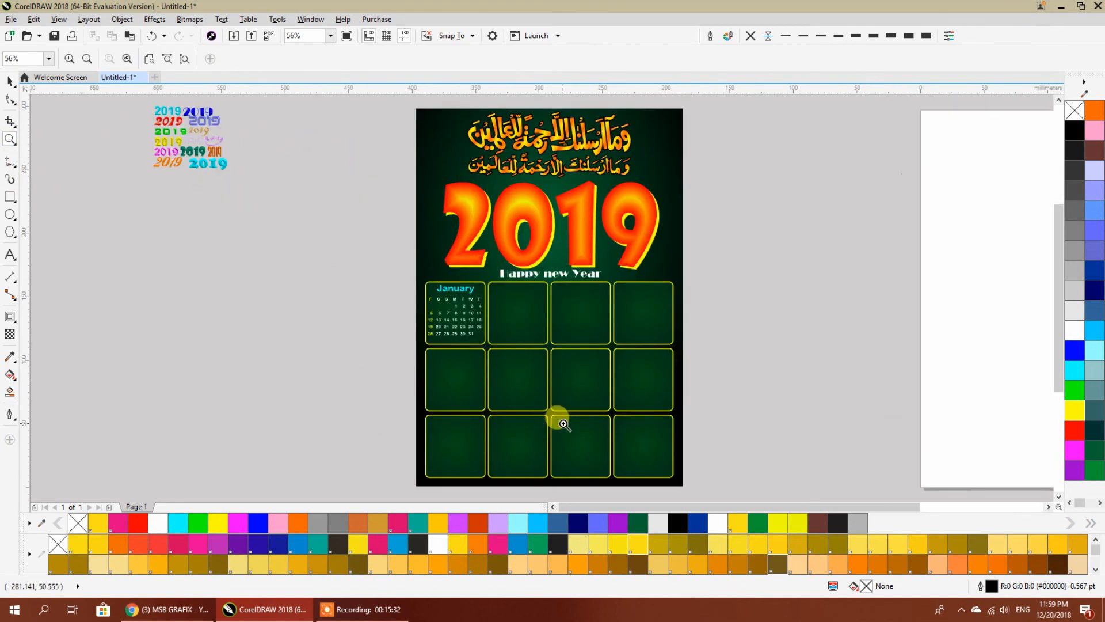
{"action": "left_click", "coordinate": [9, 83]}
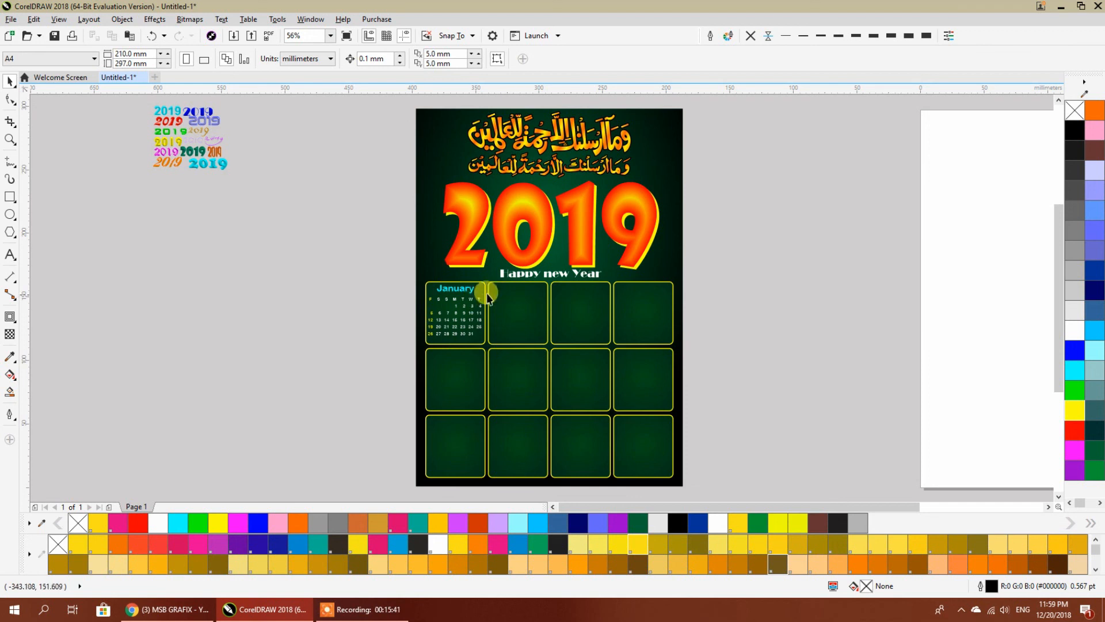
Preview several fonts on the "Happy new Year" text below the large 2019 and change it to Candara.
{"action": "left_click", "coordinate": [550, 281]}
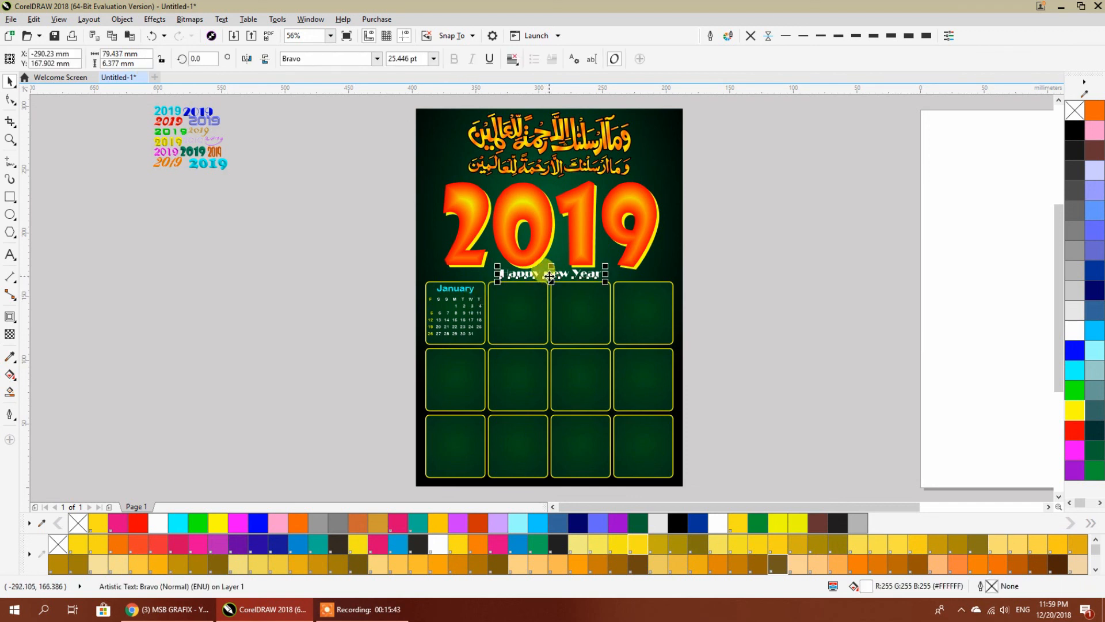
{"action": "left_click", "coordinate": [376, 59]}
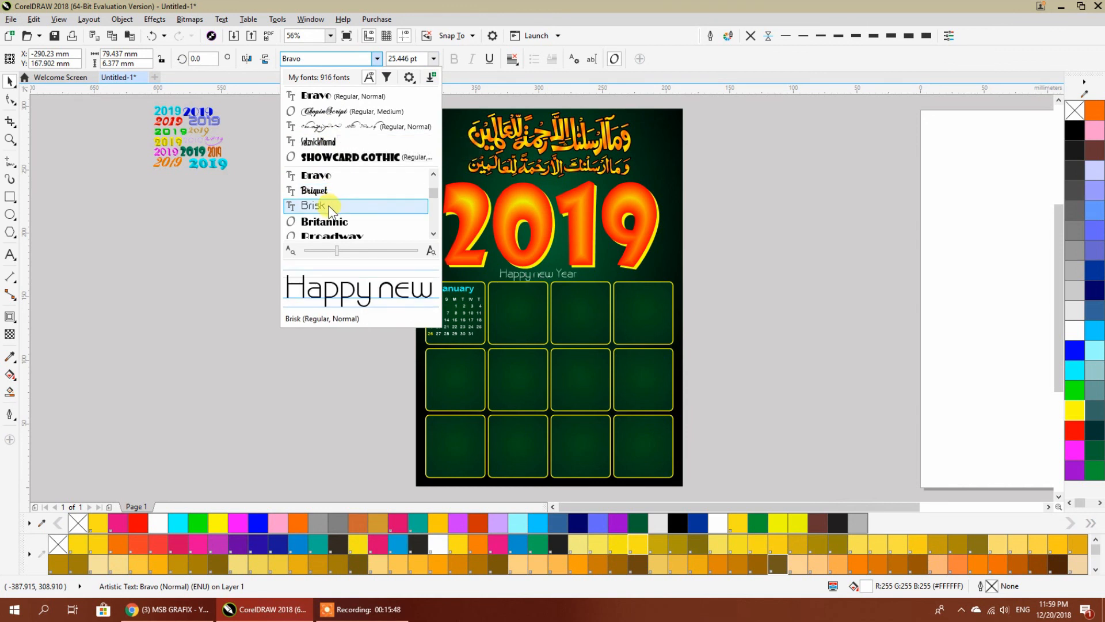
{"action": "scroll", "coordinate": [329, 205], "scroll_direction": "down", "scroll_amount": 1}
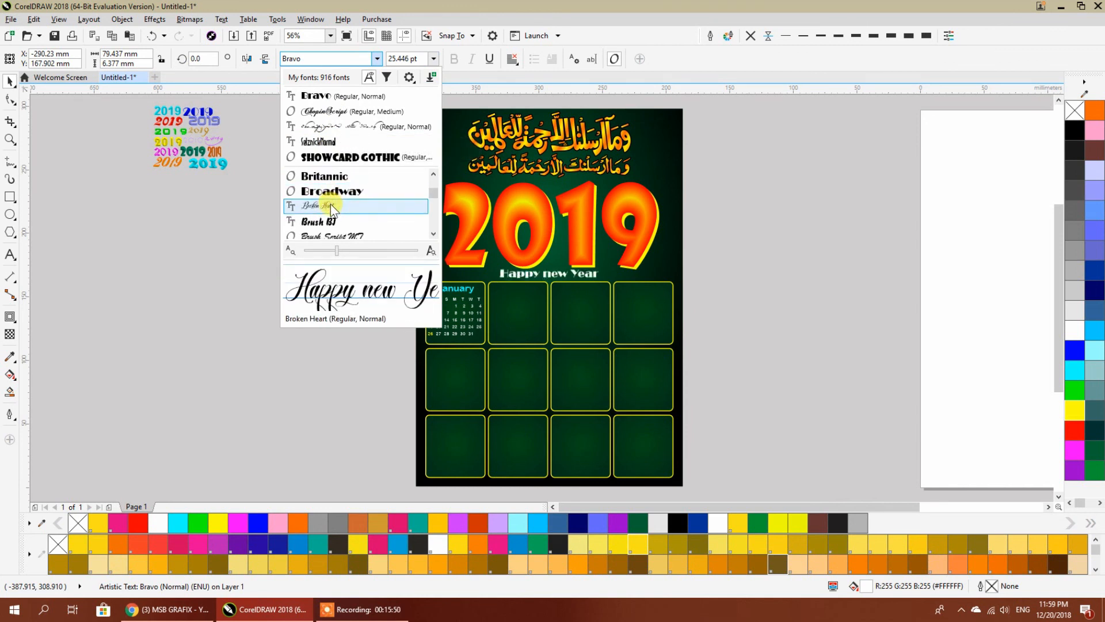
{"action": "scroll", "coordinate": [330, 204], "scroll_direction": "down", "scroll_amount": 1}
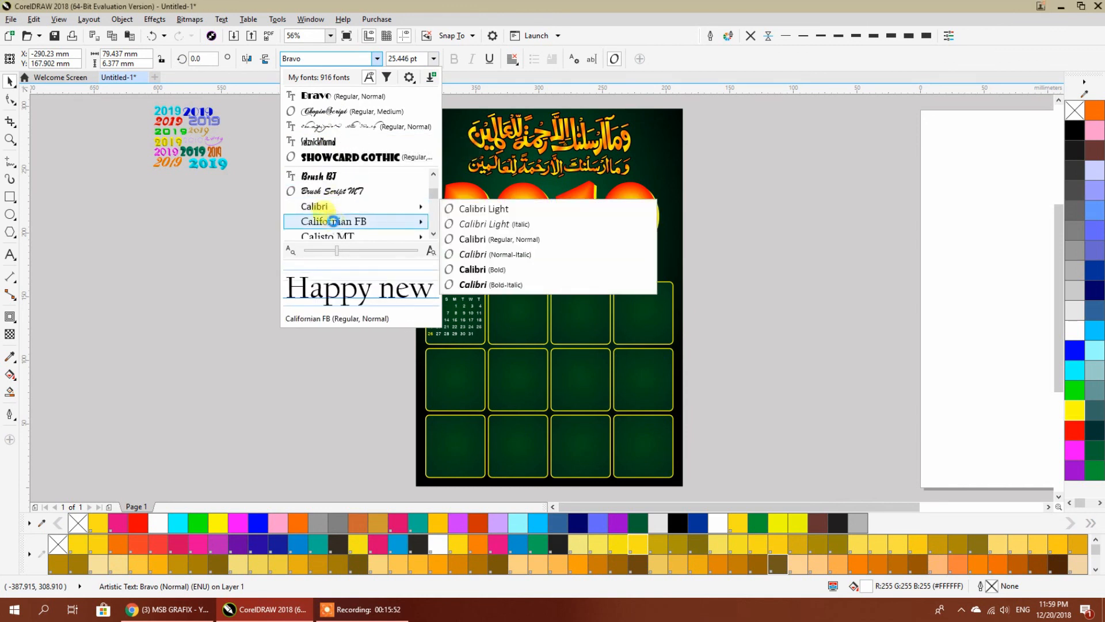
{"action": "scroll", "coordinate": [334, 221], "scroll_direction": "down", "scroll_amount": 1}
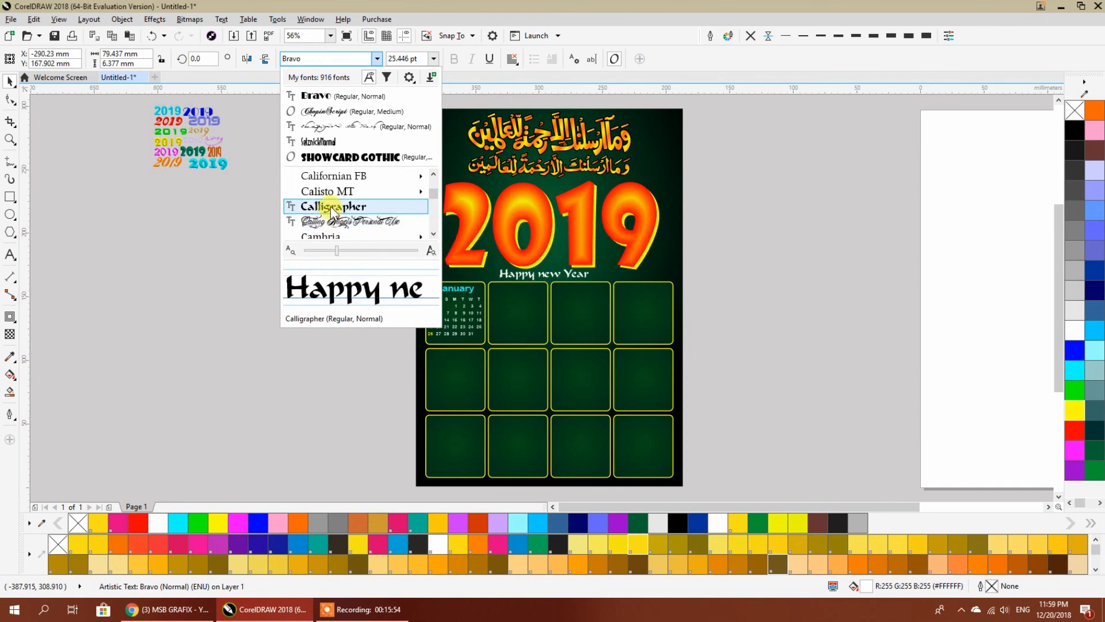
{"action": "scroll", "coordinate": [330, 208], "scroll_direction": "down", "scroll_amount": 1}
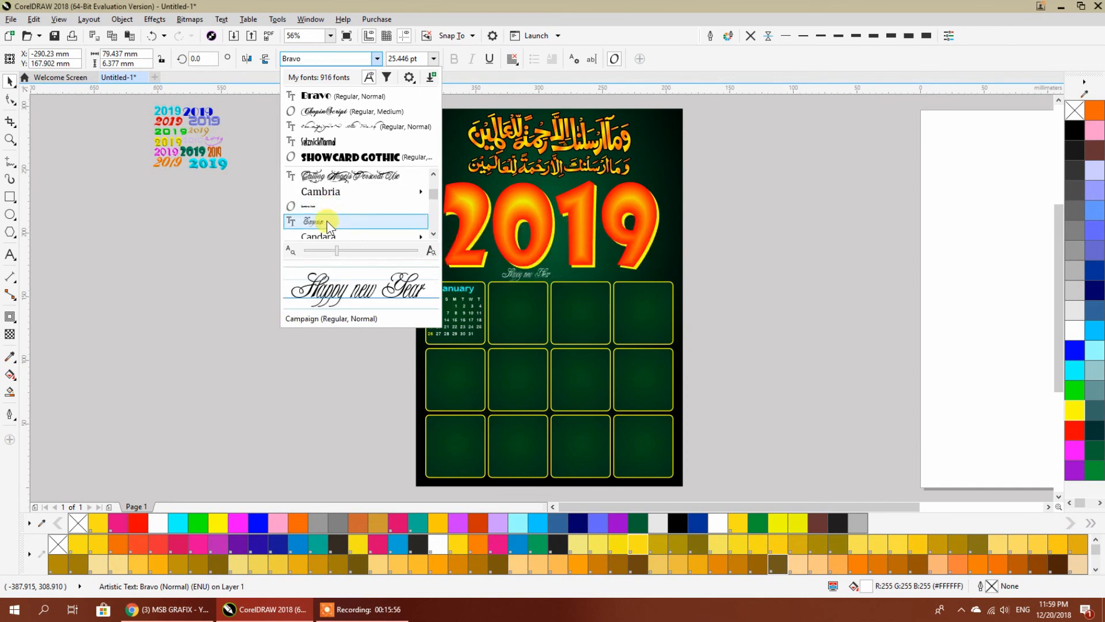
{"action": "scroll", "coordinate": [334, 225], "scroll_direction": "down", "scroll_amount": 1}
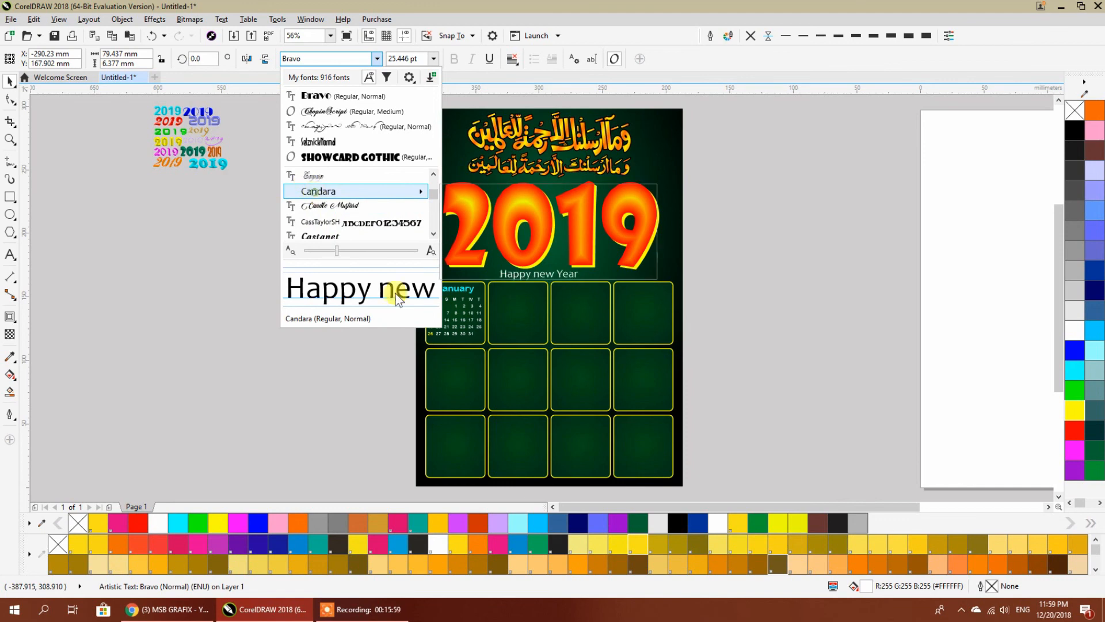
{"action": "key", "text": "Escape"}
{"action": "left_click", "coordinate": [397, 609]}
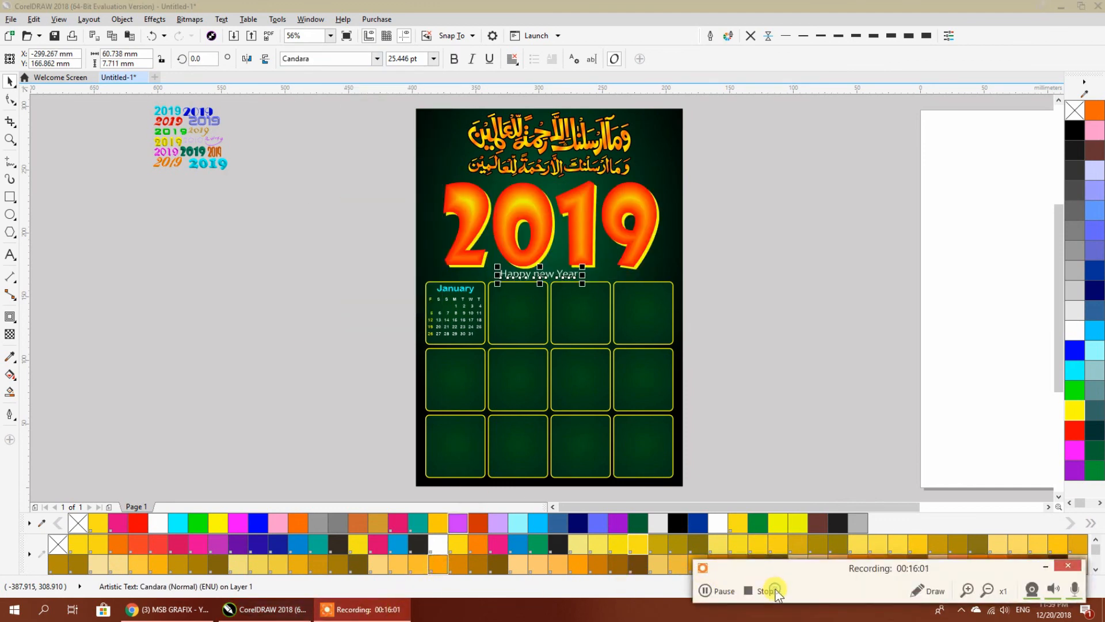